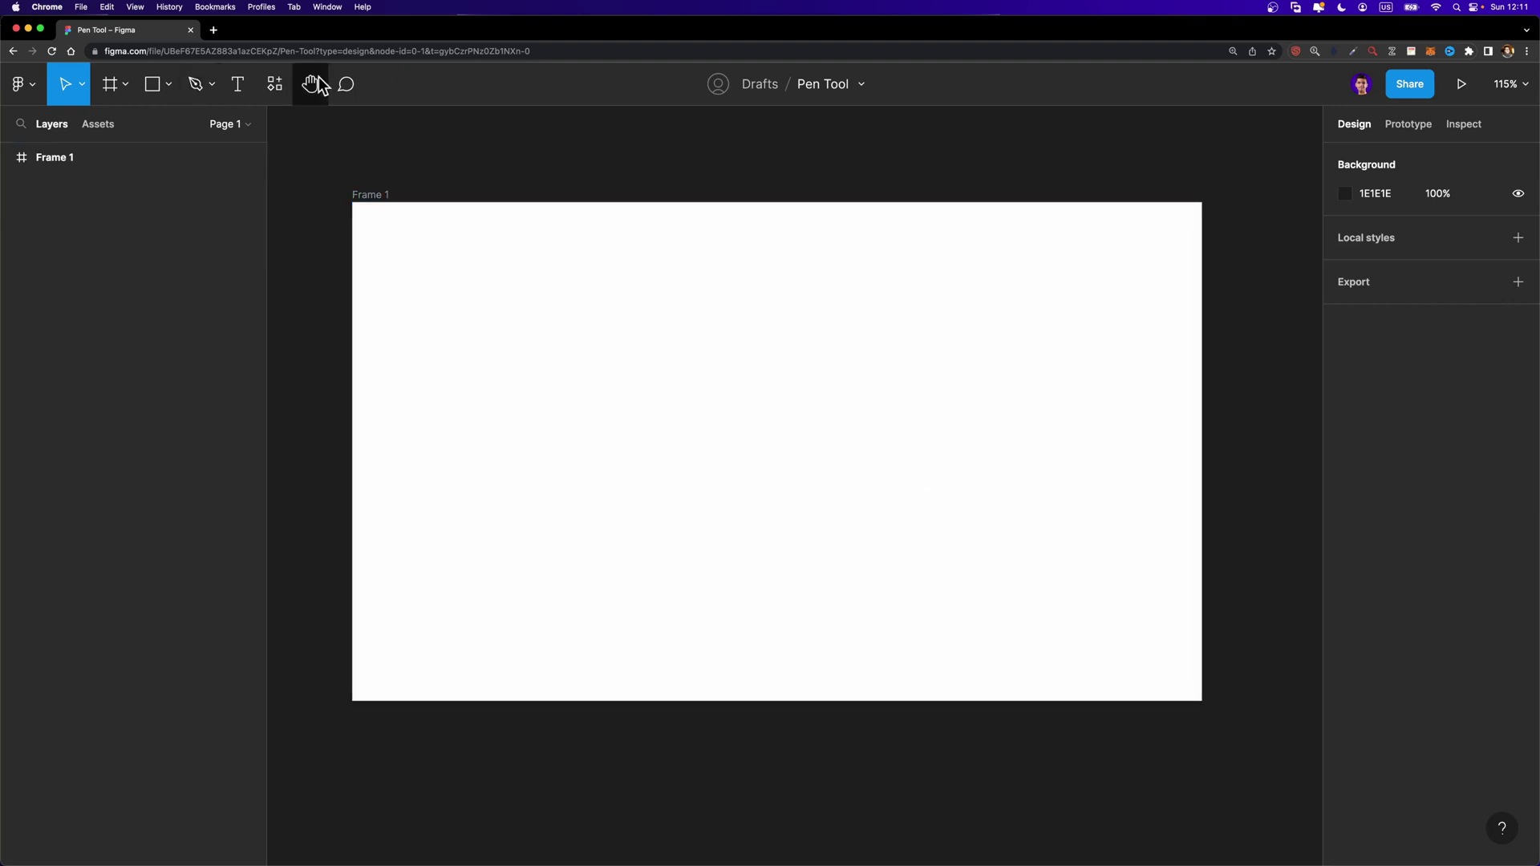
Step: Draw an open zigzag path of four straight segments across the middle of Frame 1 with the Pen tool
{"action": "left_click", "coordinate": [196, 87]}
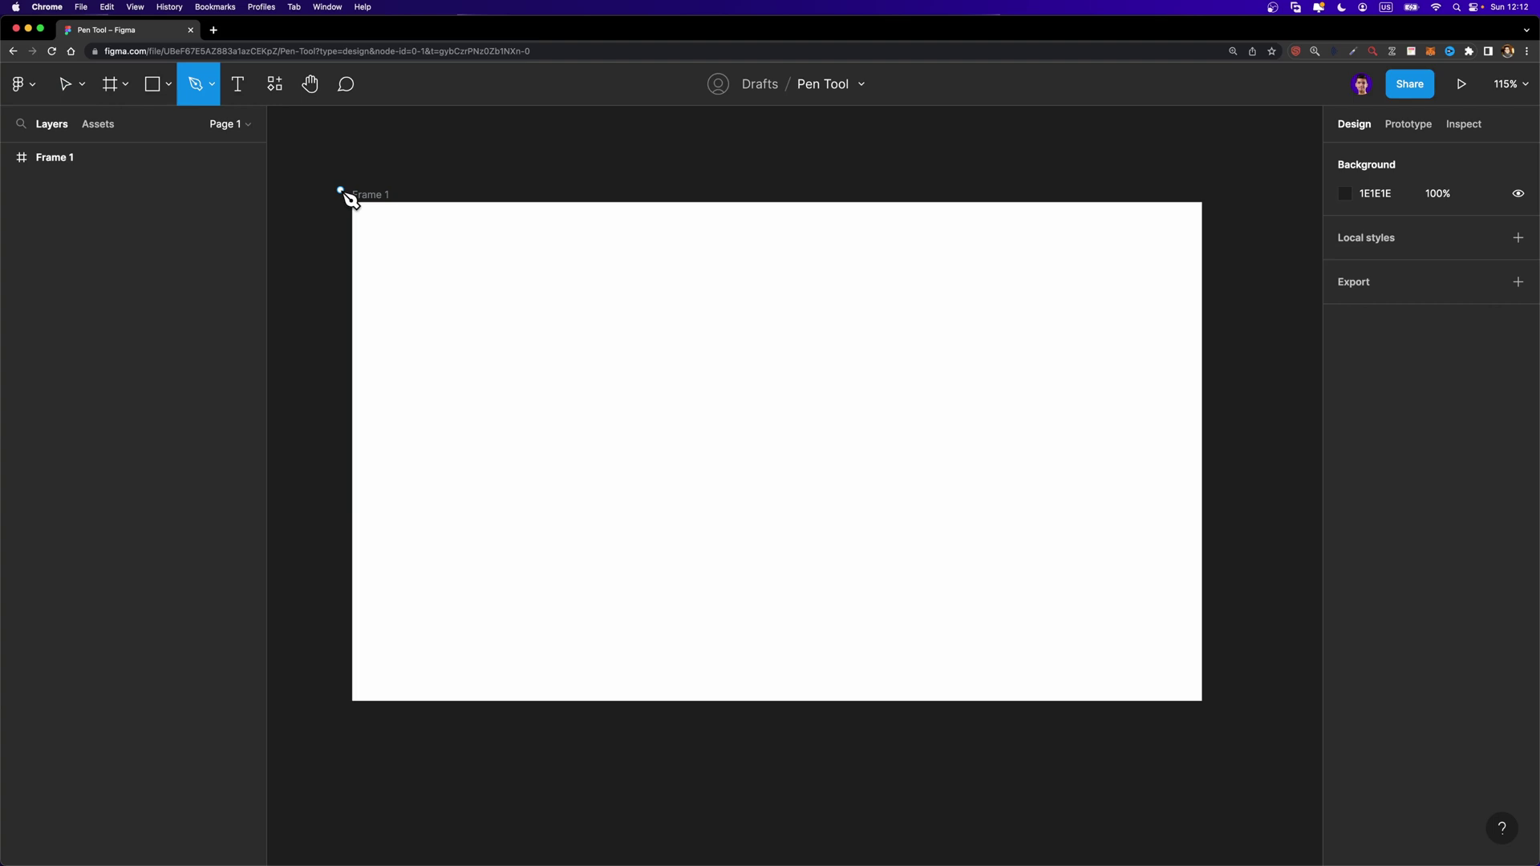
{"action": "left_click", "coordinate": [617, 426]}
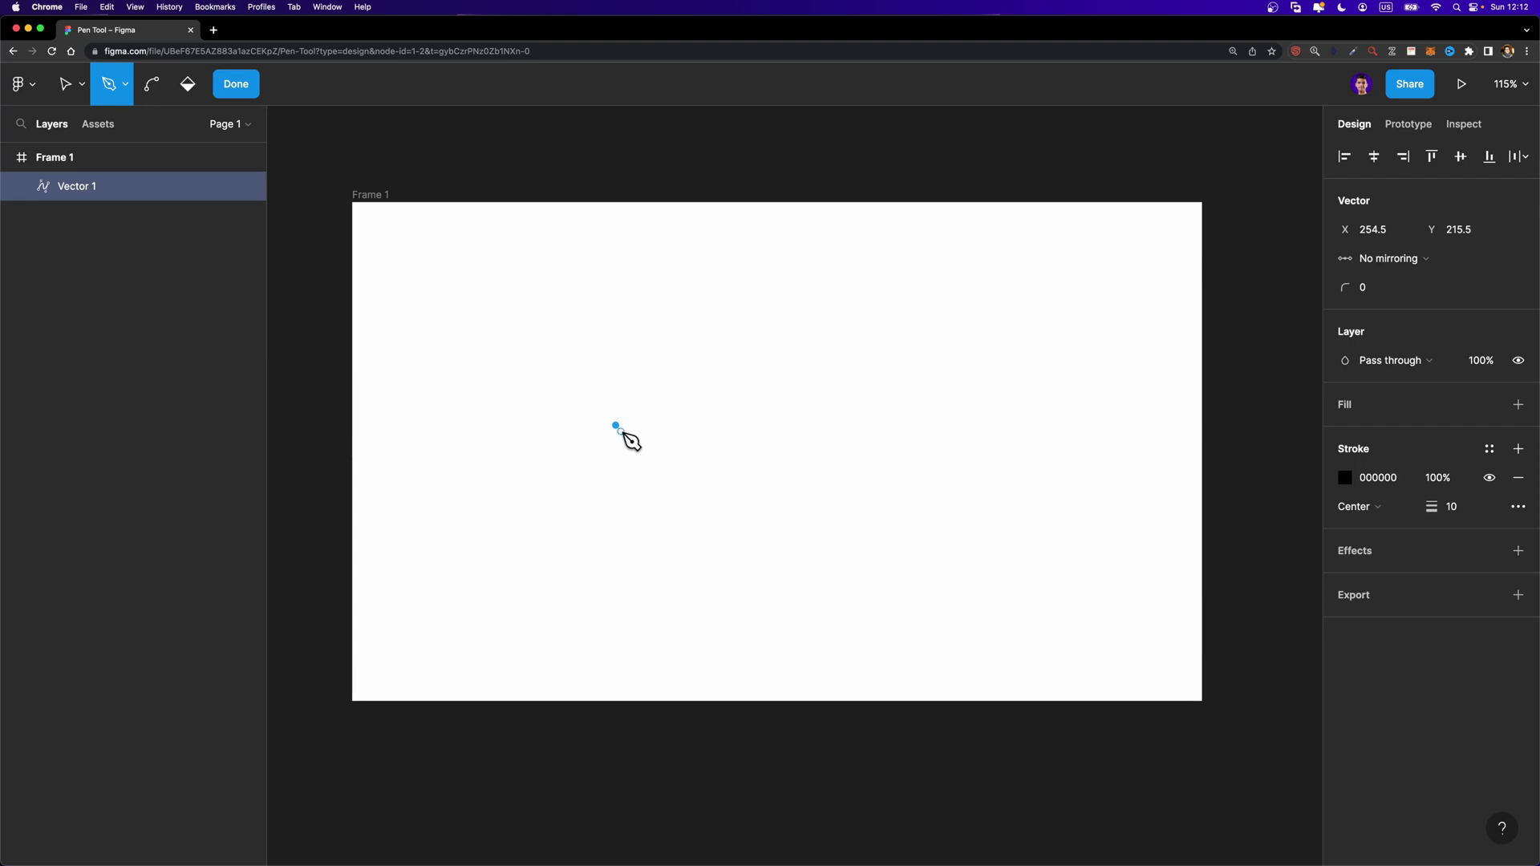
{"action": "scroll", "coordinate": [623, 433], "scroll_direction": "up", "scroll_amount": 3}
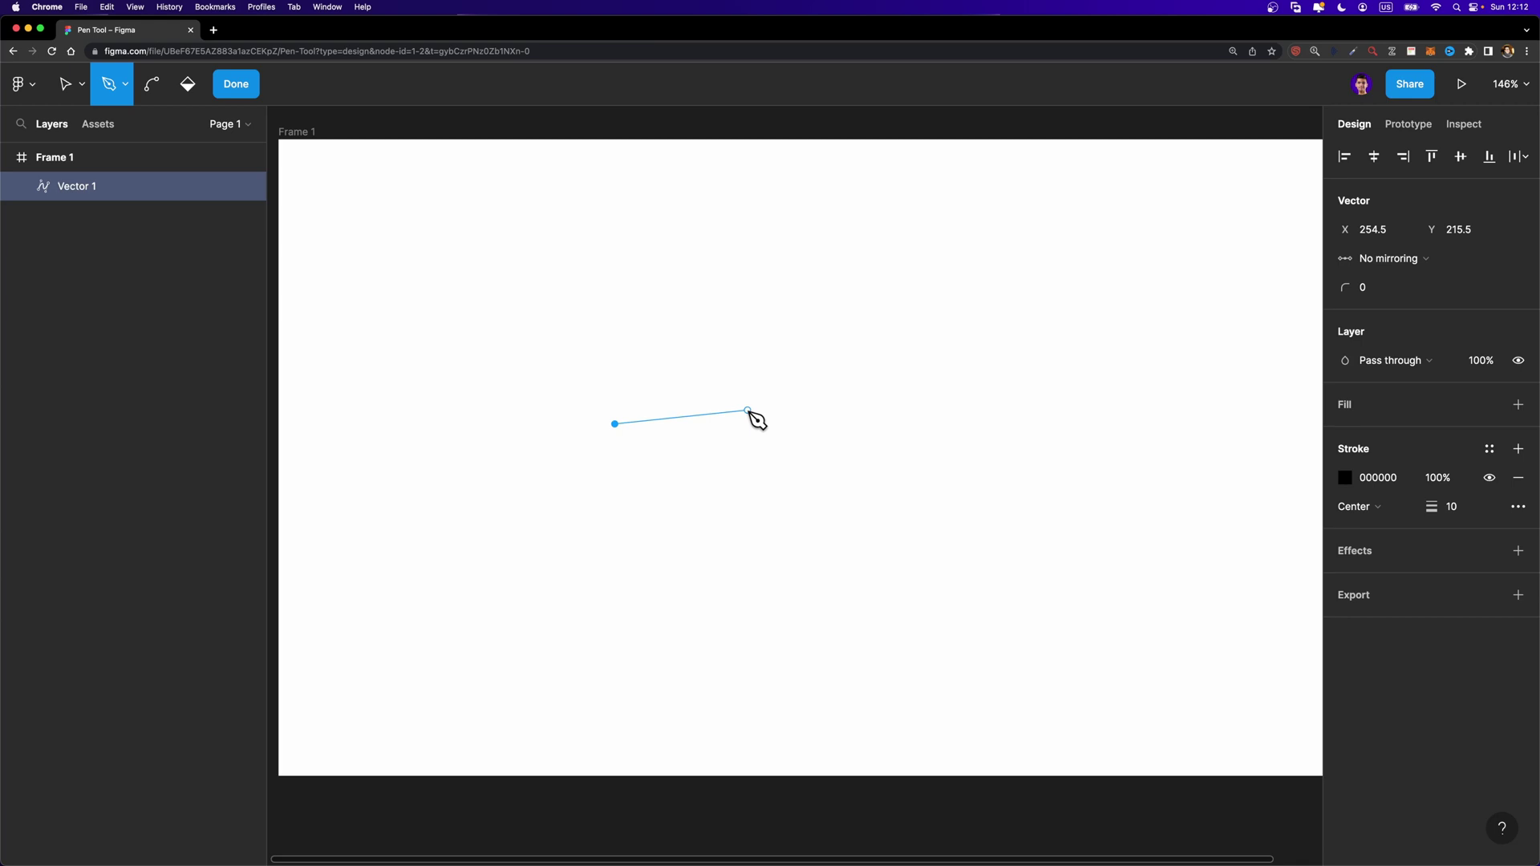
{"action": "left_click", "coordinate": [747, 410]}
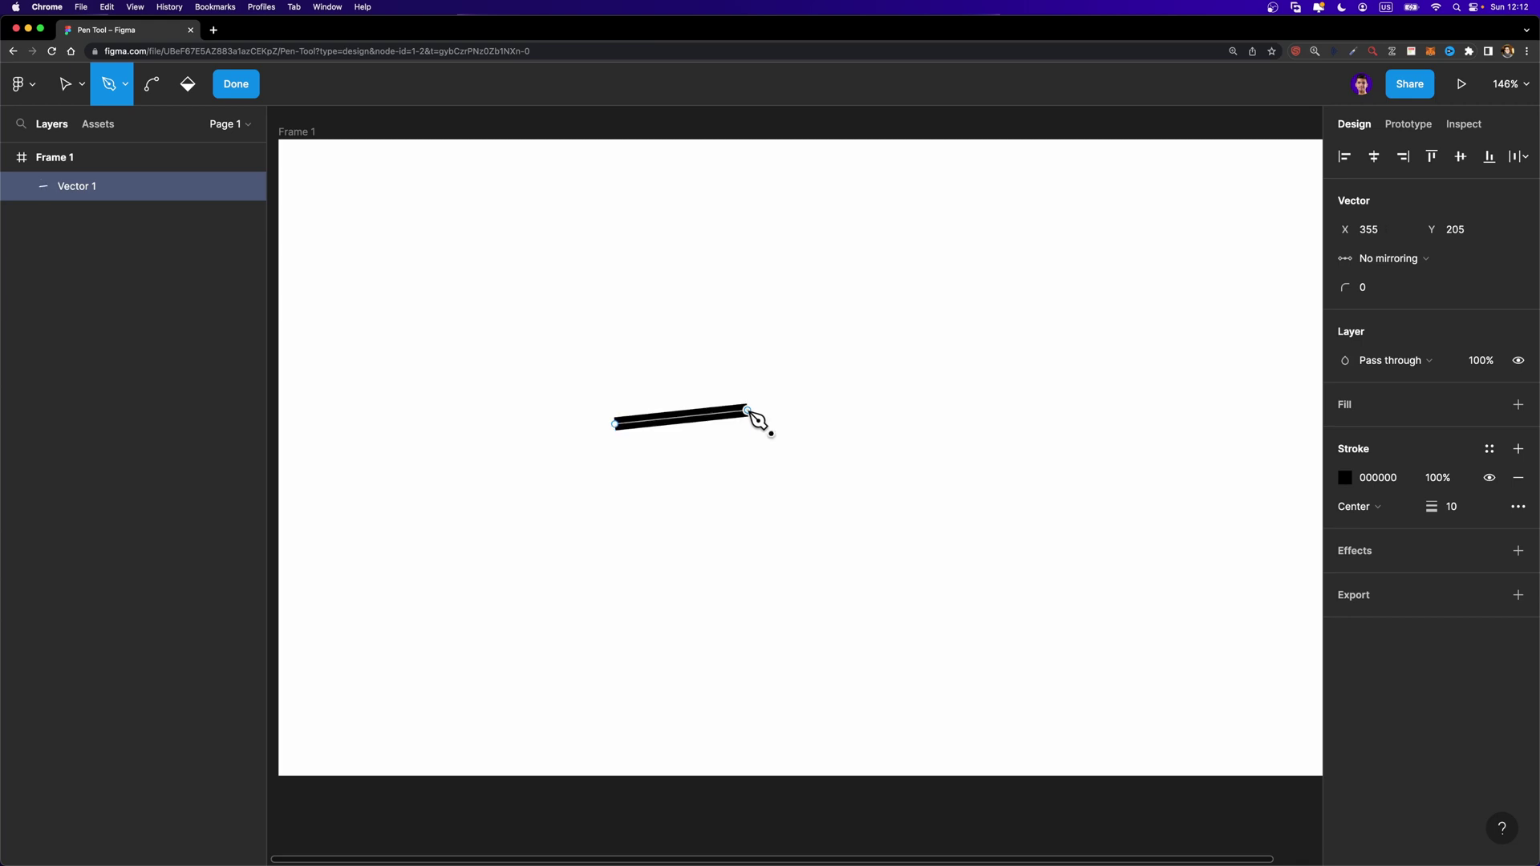
{"action": "mouse_move", "coordinate": [752, 413]}
{"action": "left_mouse_down"}
{"action": "mouse_move", "coordinate": [767, 450]}
{"action": "mouse_move", "coordinate": [787, 416]}
{"action": "mouse_move", "coordinate": [754, 435]}
{"action": "left_mouse_up"}
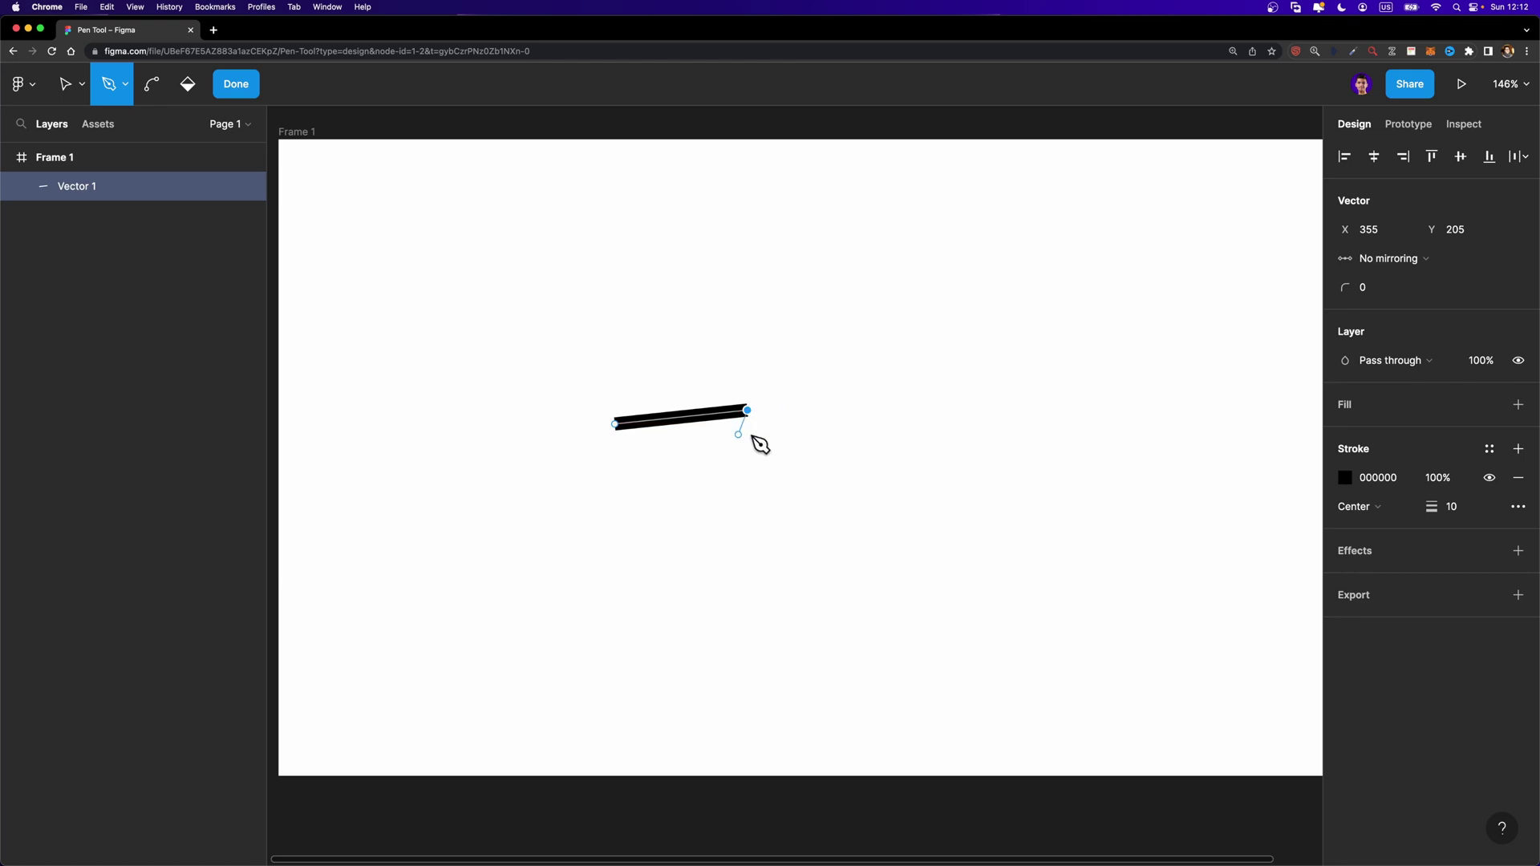
{"action": "left_click", "coordinate": [813, 448]}
{"action": "left_click", "coordinate": [914, 398]}
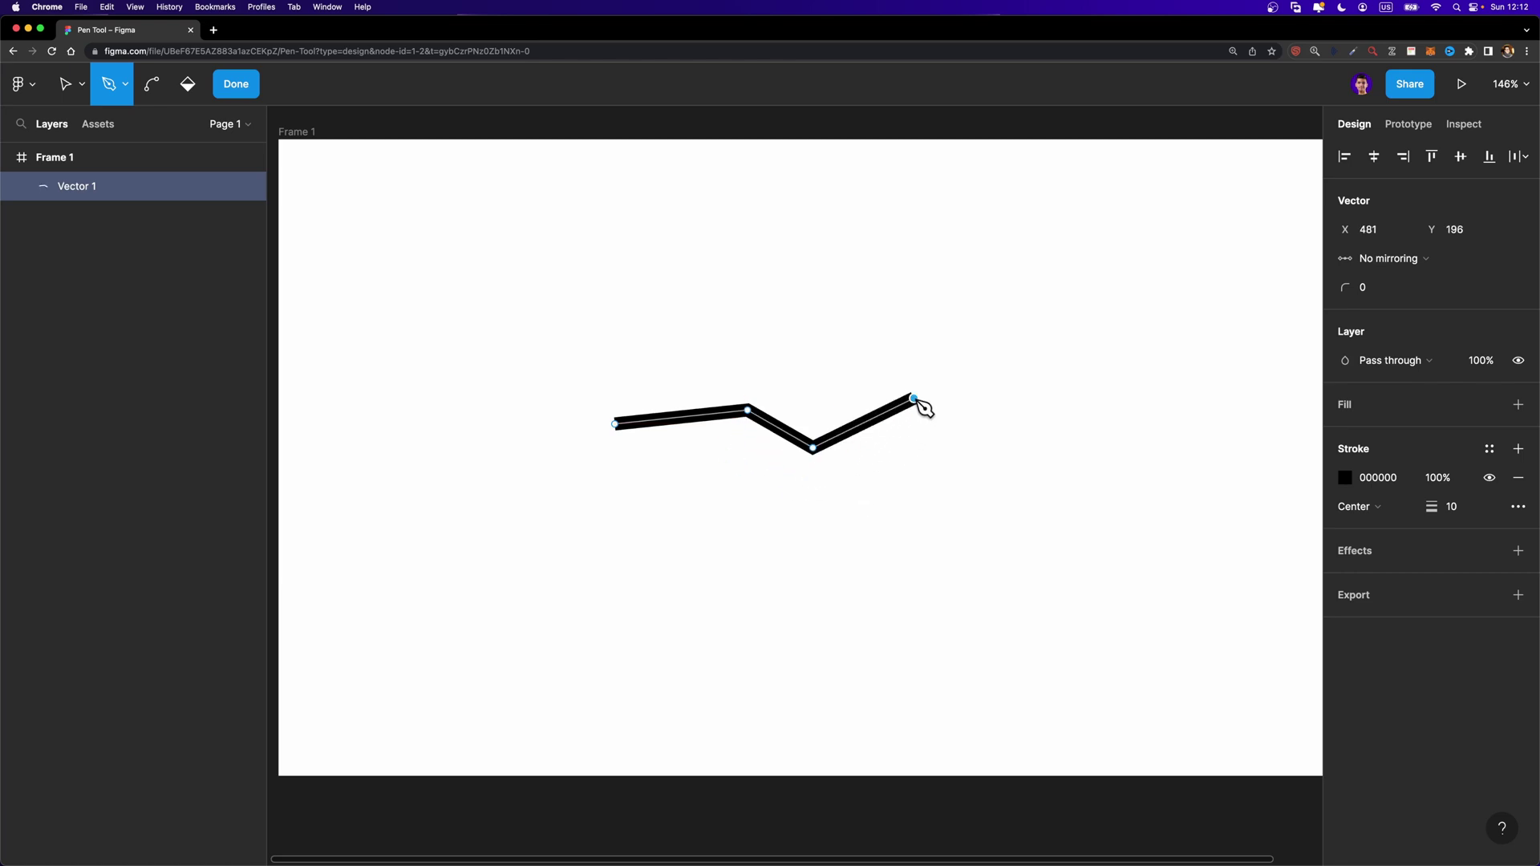
{"action": "left_click", "coordinate": [937, 343]}
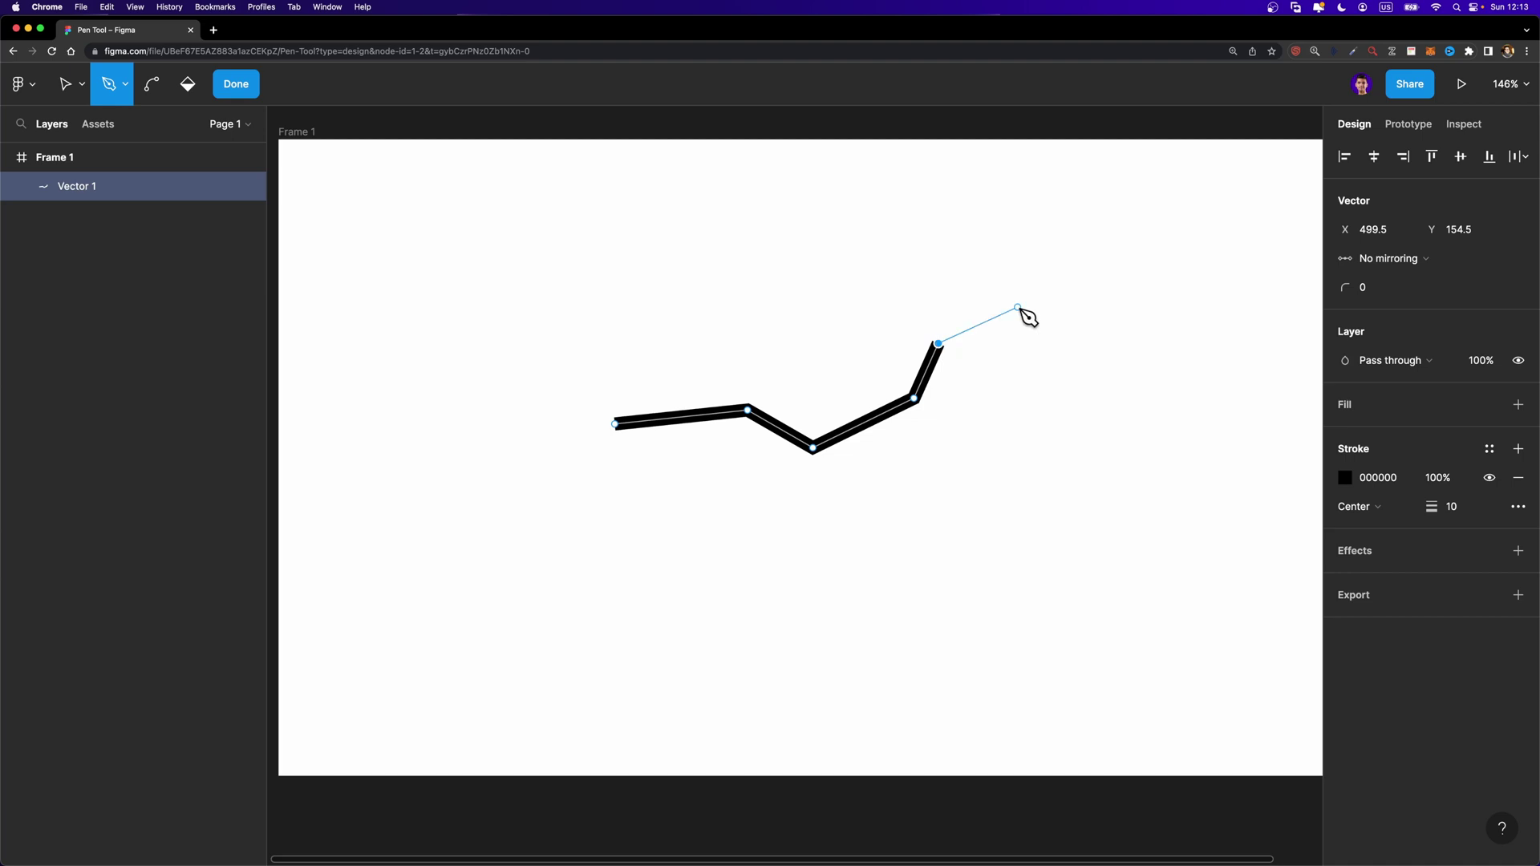
{"action": "key", "text": "Escape"}
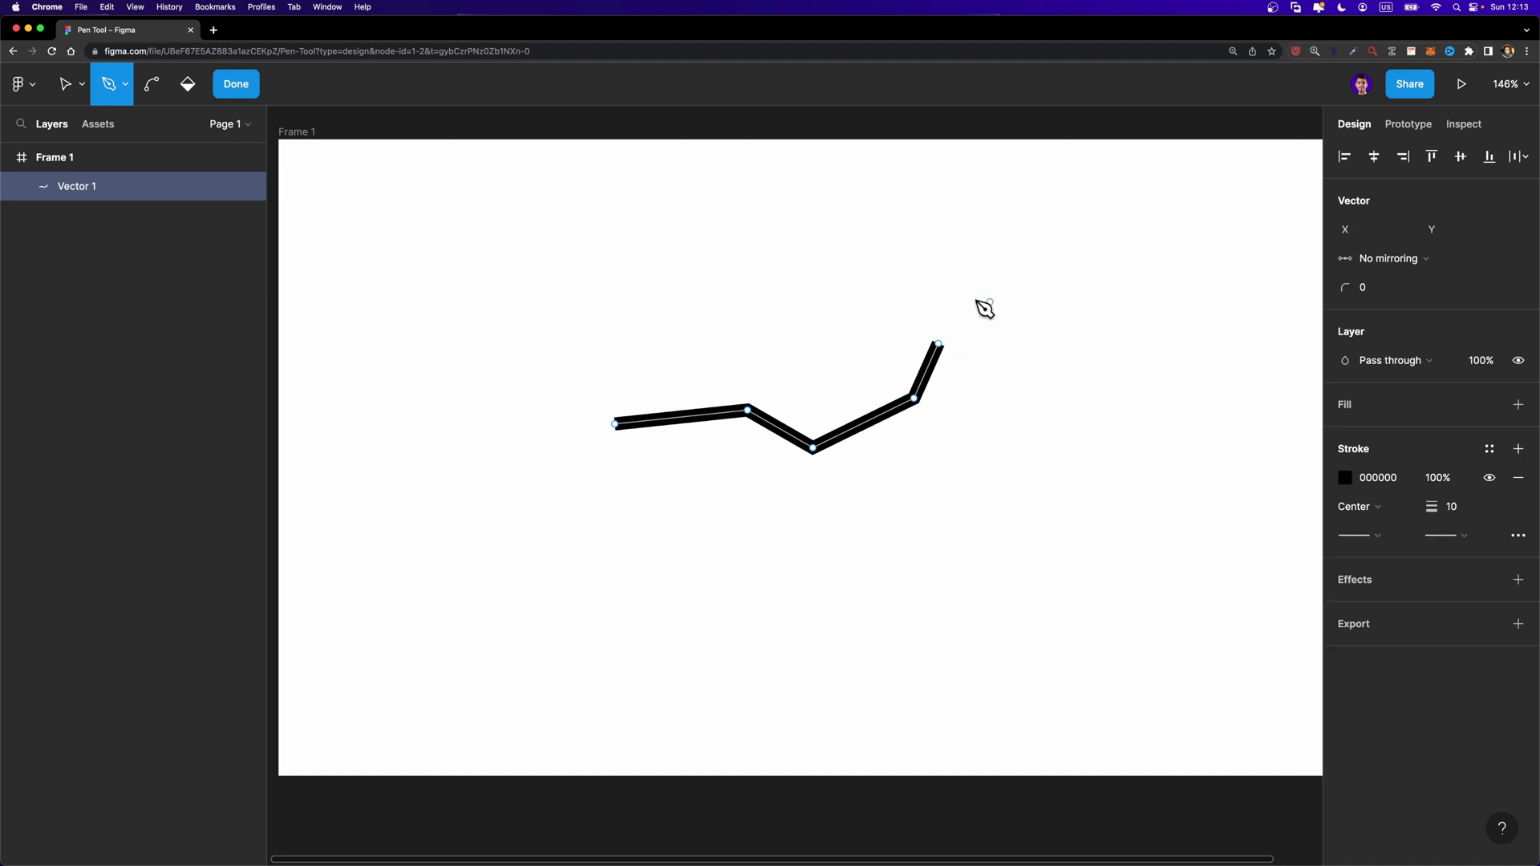
Step: Draw two separate short straight lines above the zigzag path within the same vector
{"action": "left_click", "coordinate": [602, 298]}
{"action": "left_click", "coordinate": [723, 293]}
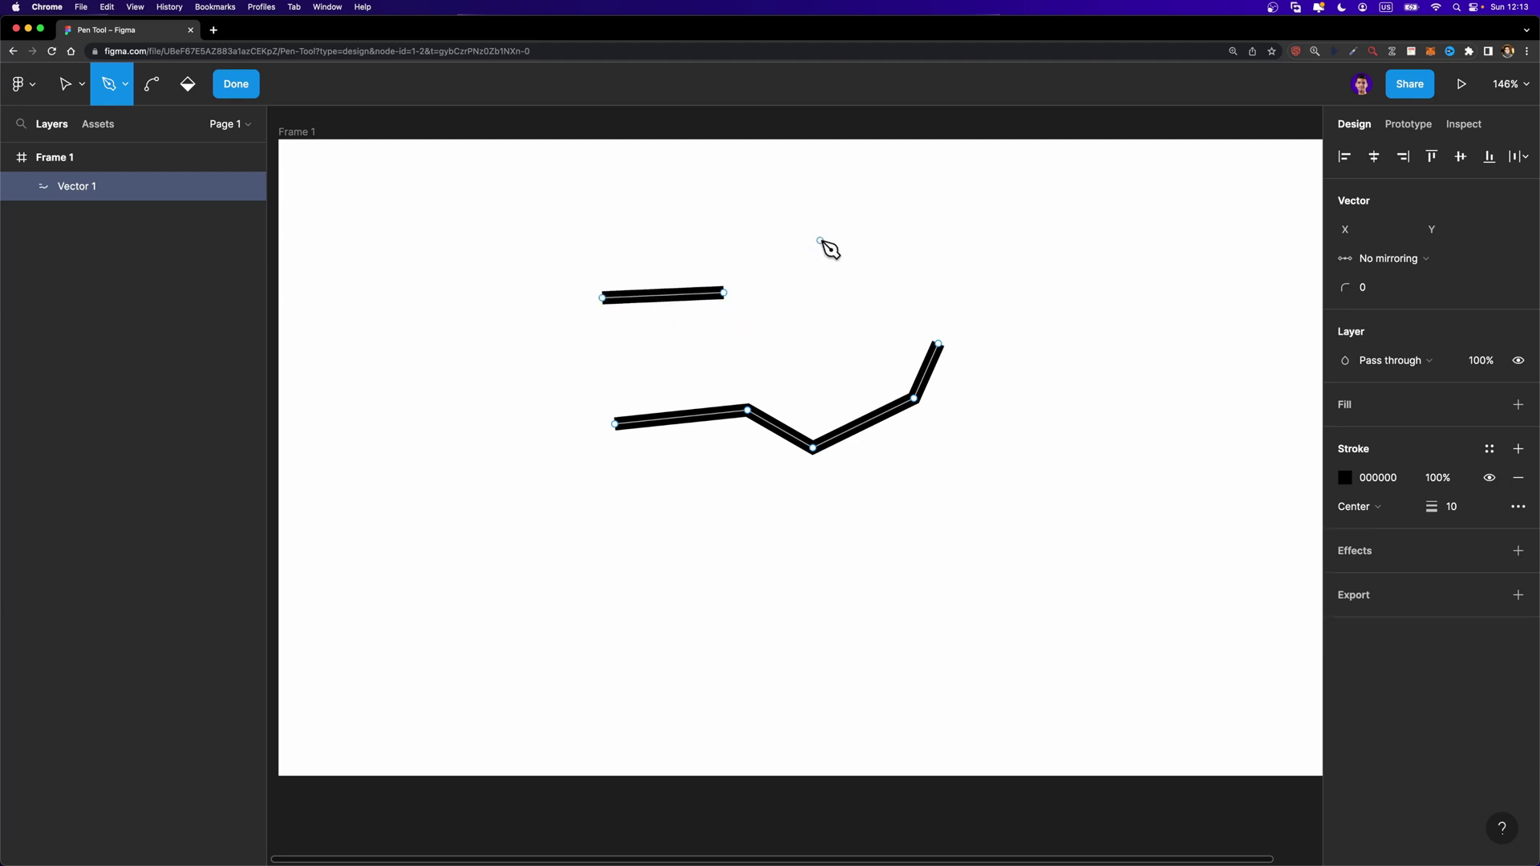
{"action": "left_click", "coordinate": [932, 238]}
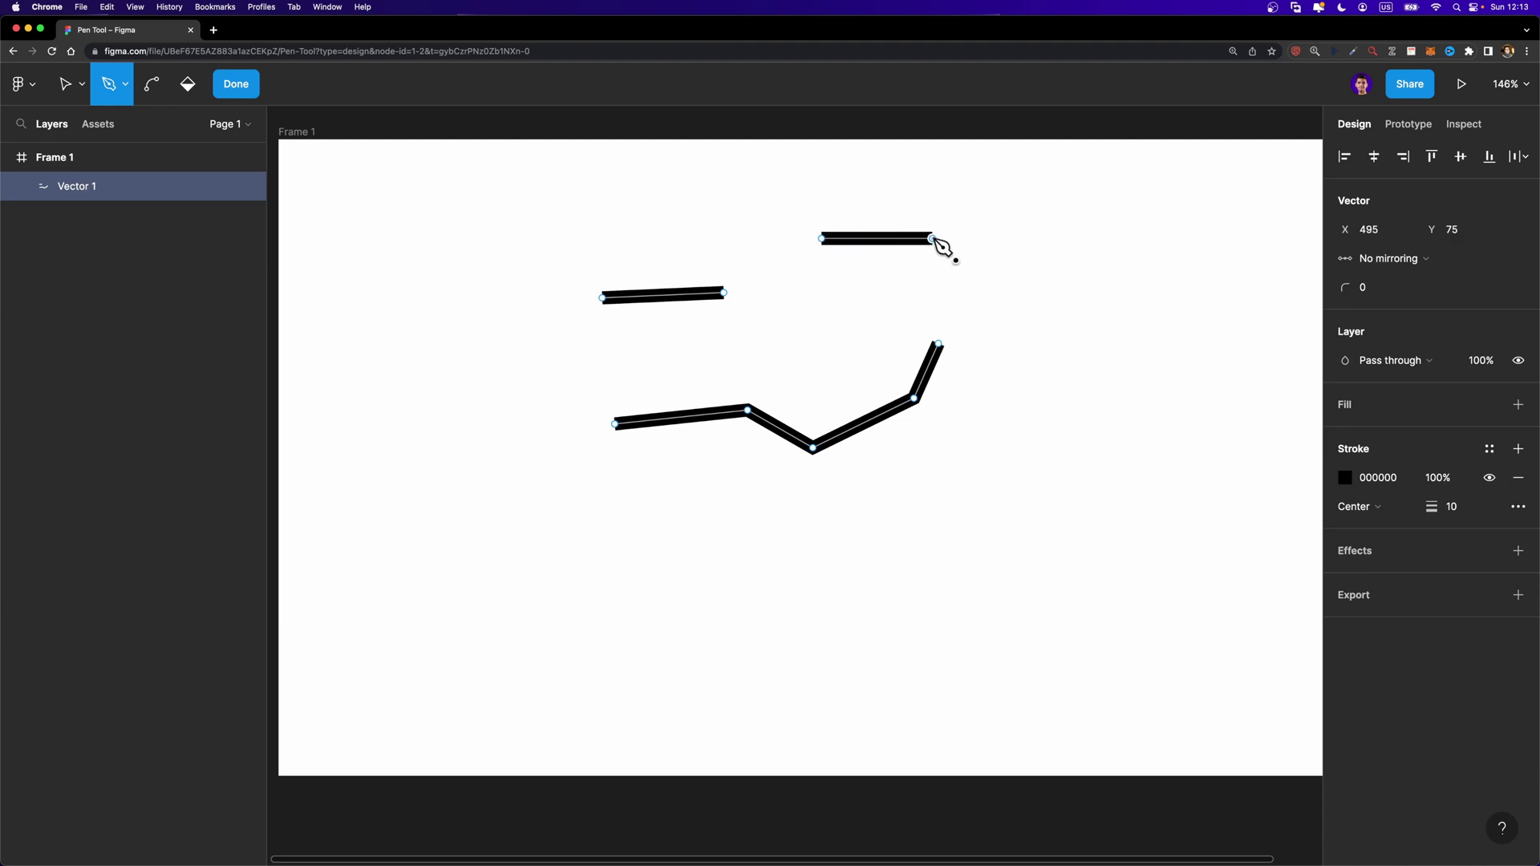
{"action": "key", "text": "Escape"}
Step: Try adding extra anchor points along the uppermost straight line, and undo the last two additions
{"action": "key", "text": "super"}
{"action": "scroll", "coordinate": [900, 241], "scroll_direction": "up", "scroll_amount": 3}
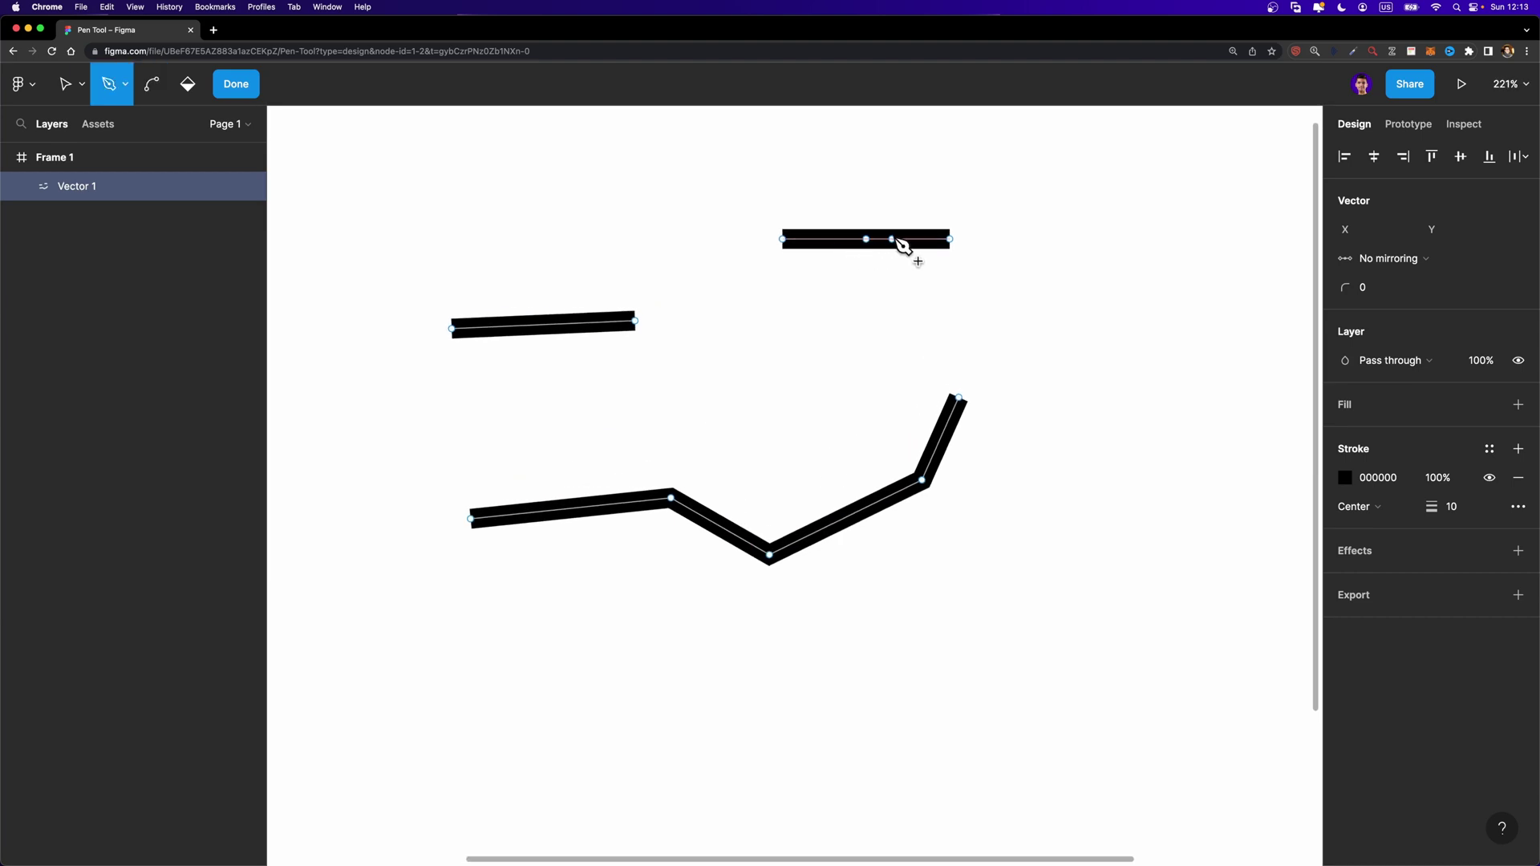
{"action": "left_click", "coordinate": [875, 240]}
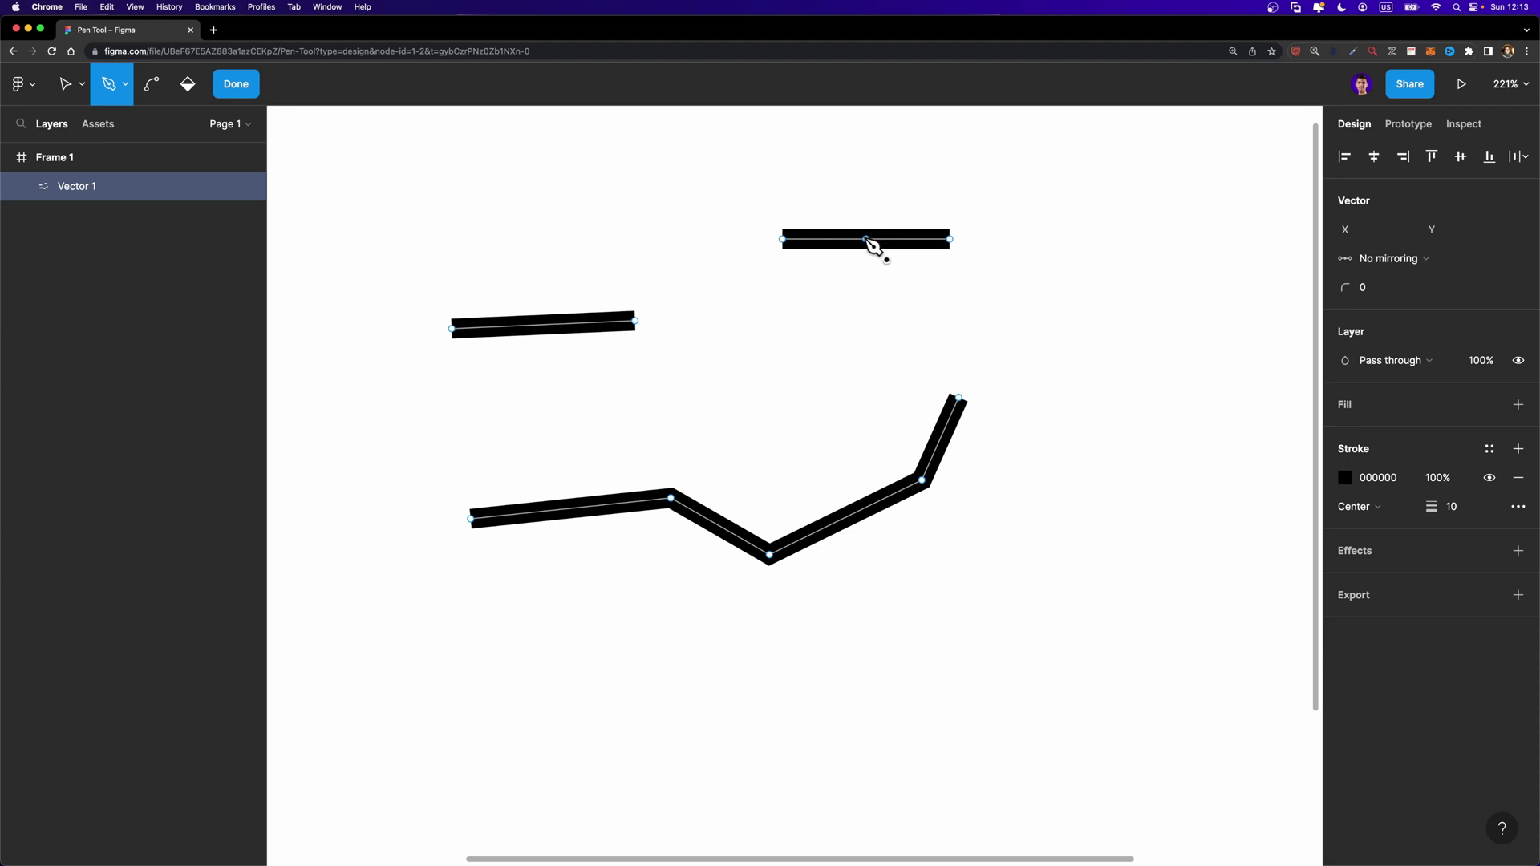
{"action": "left_click", "coordinate": [893, 239]}
{"action": "left_click", "coordinate": [907, 240]}
{"action": "key", "text": "super+z"}
{"action": "key", "text": "super+z"}
Step: Draw a closed, slightly tilted four-sided shape below the zigzag path with the Pen tool
{"action": "scroll", "coordinate": [1116, 411], "scroll_direction": "down", "scroll_amount": 3}
{"action": "scroll", "coordinate": [987, 422], "scroll_direction": "up", "scroll_amount": 1}
{"action": "left_click", "coordinate": [761, 491]}
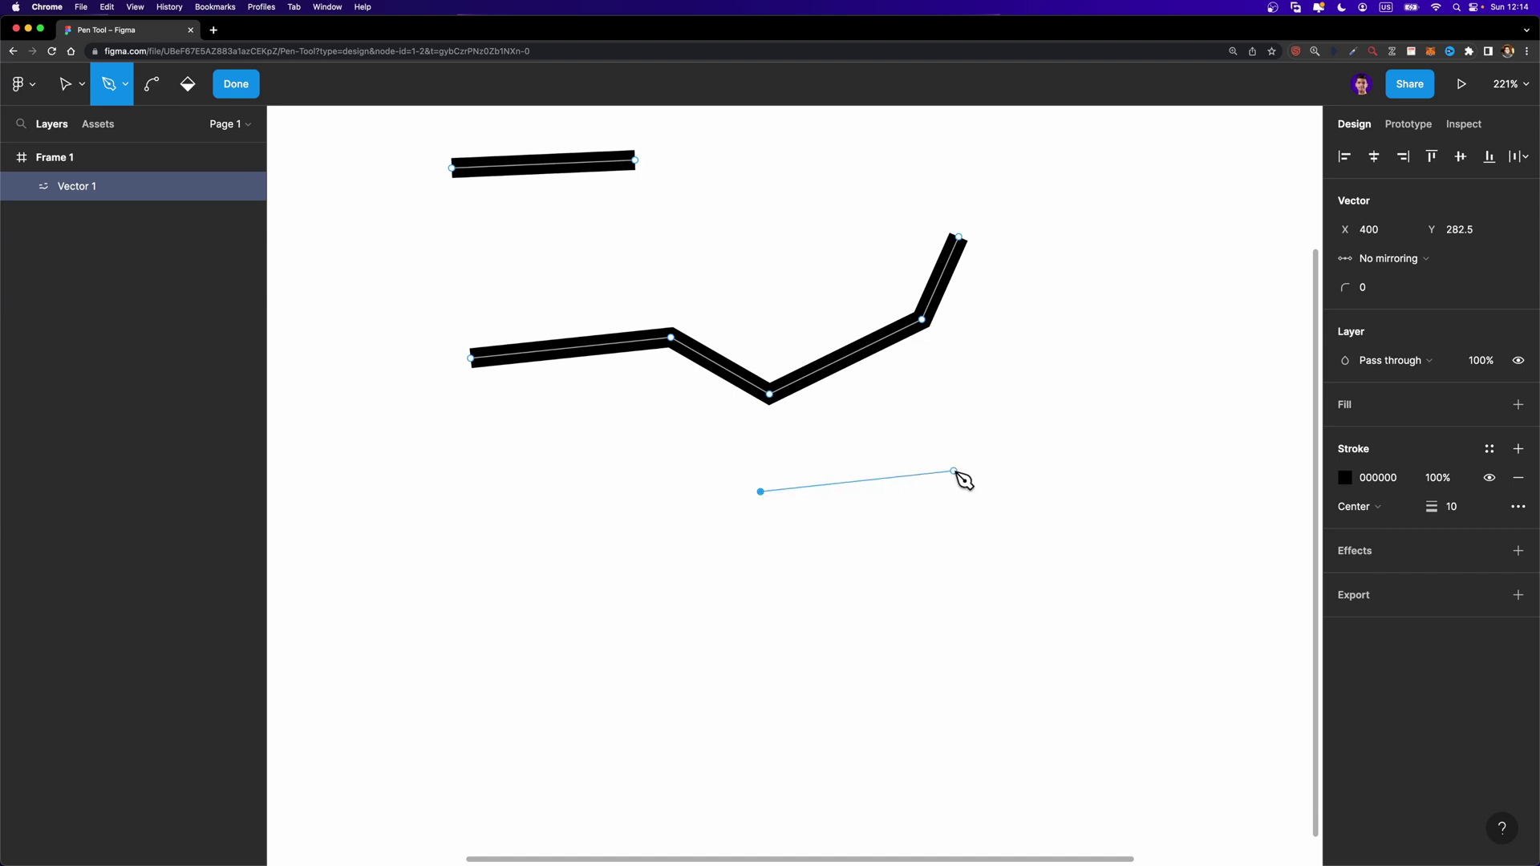
{"action": "left_click", "coordinate": [954, 471]}
{"action": "left_click", "coordinate": [958, 580]}
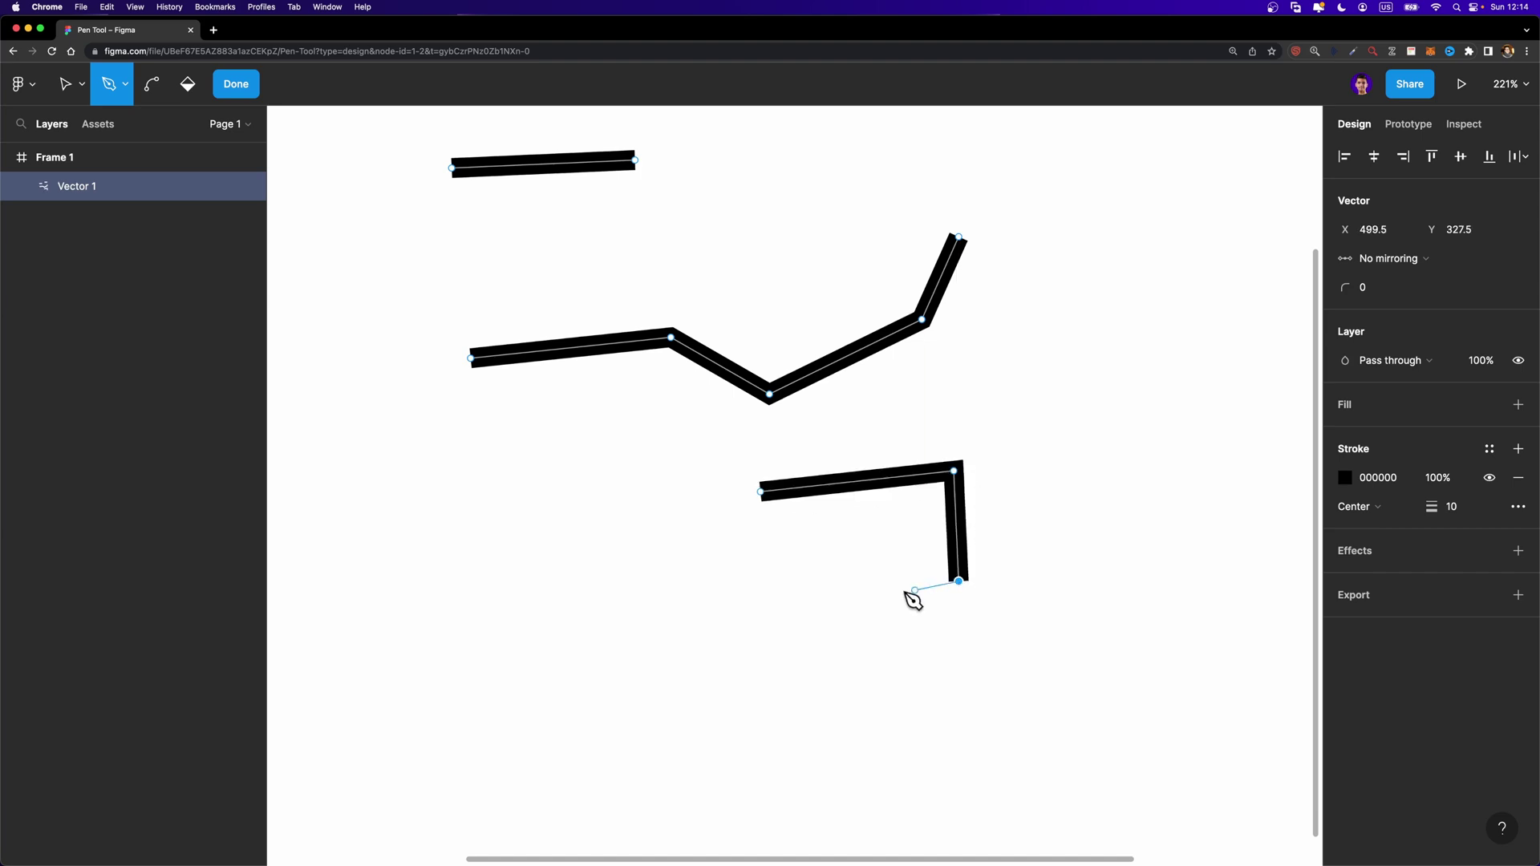
{"action": "left_click", "coordinate": [769, 600]}
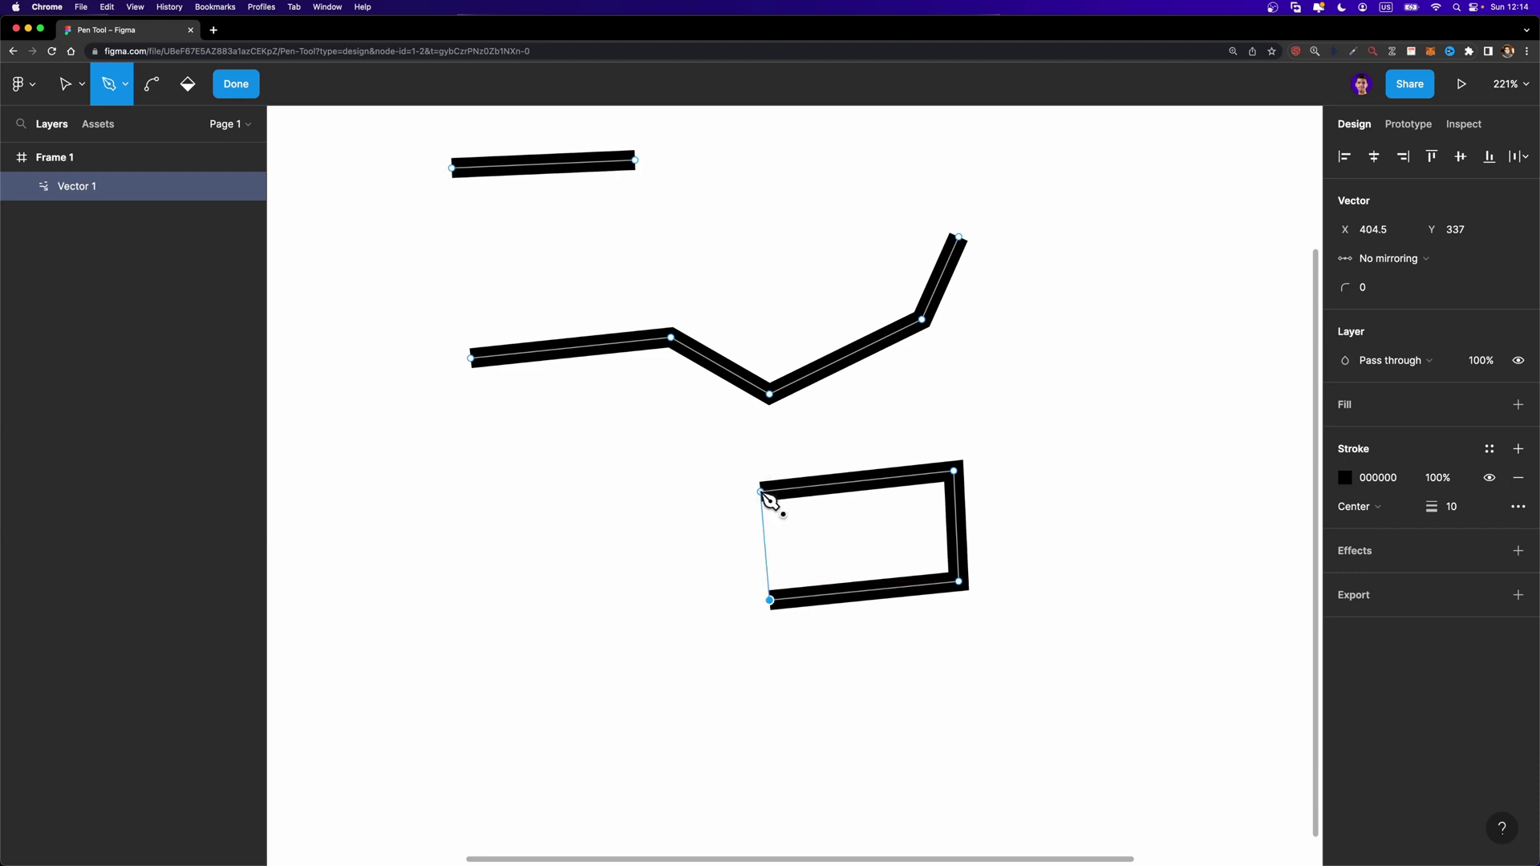
{"action": "left_click", "coordinate": [763, 494]}
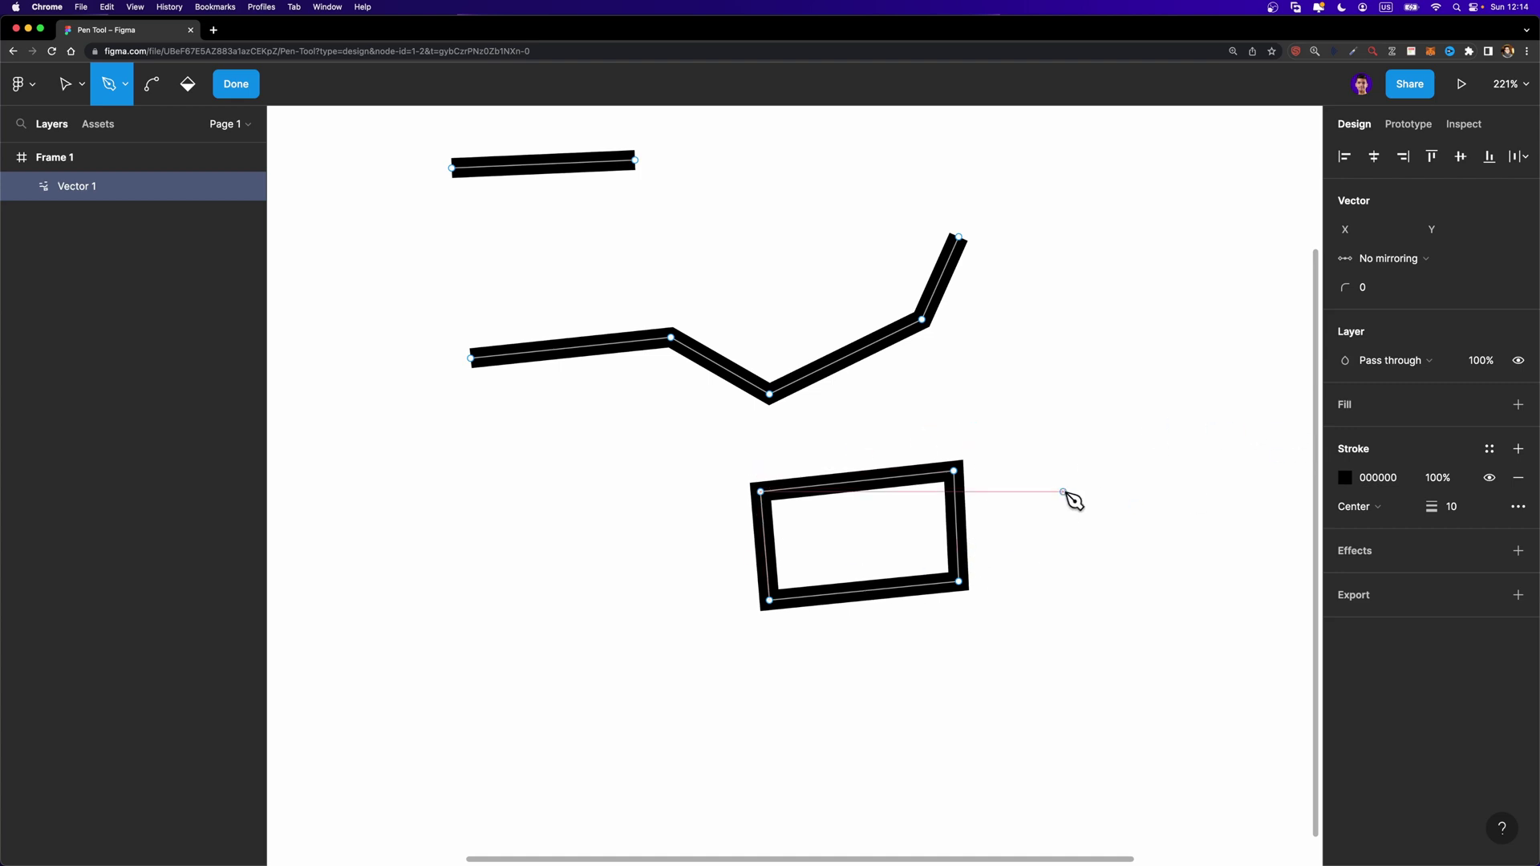
Step: Add a fill to the vector and set its colour to red FE3030
{"action": "left_click", "coordinate": [1517, 405]}
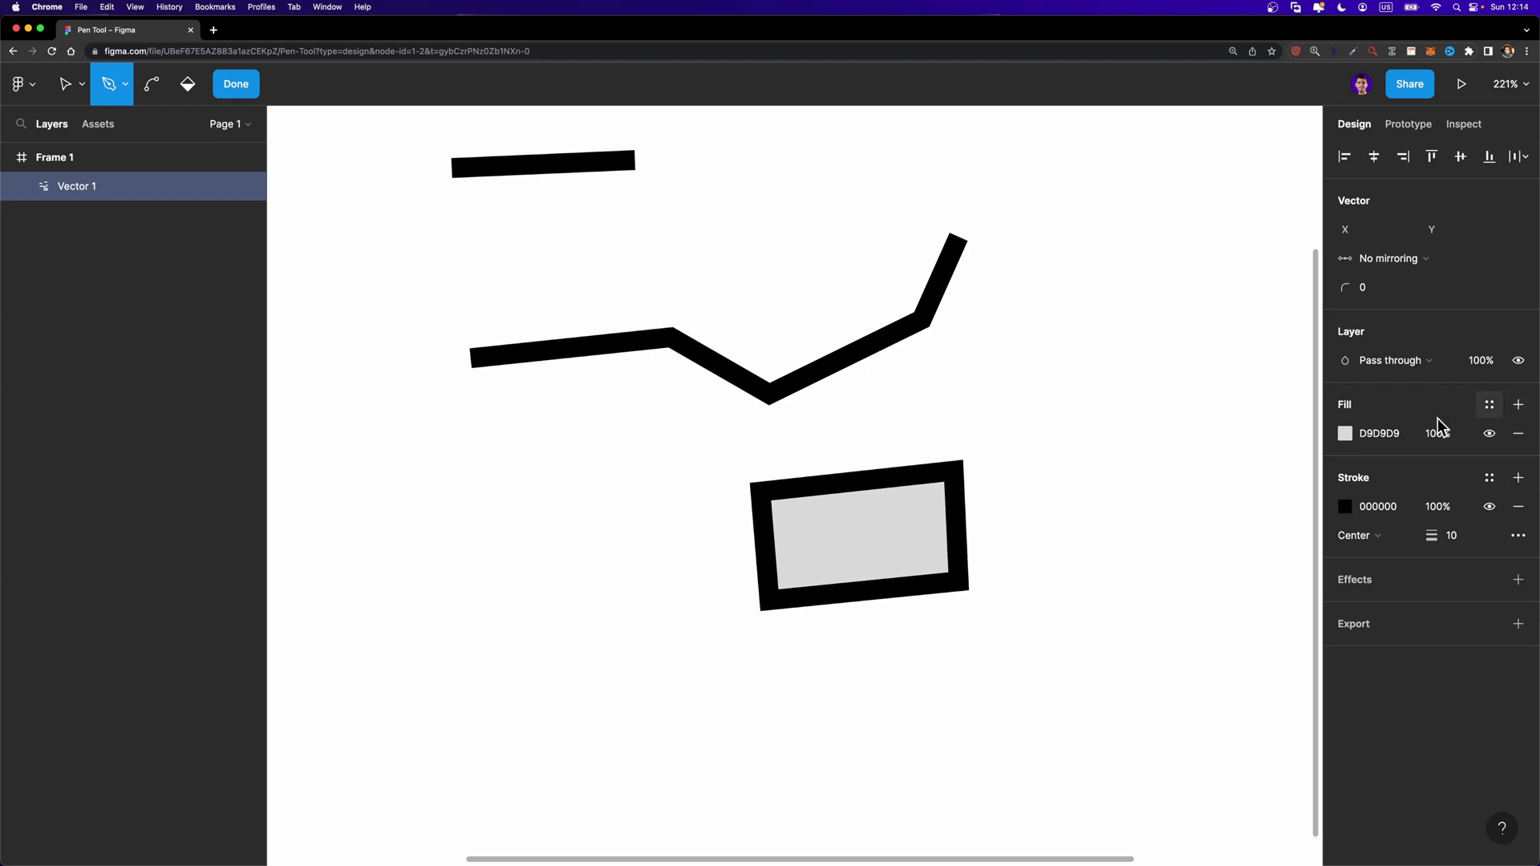
{"action": "left_click", "coordinate": [1345, 433]}
{"action": "left_click_drag", "start_coordinate": [1172, 485], "coordinate": [1309, 411]}
{"action": "key", "text": "Escape"}
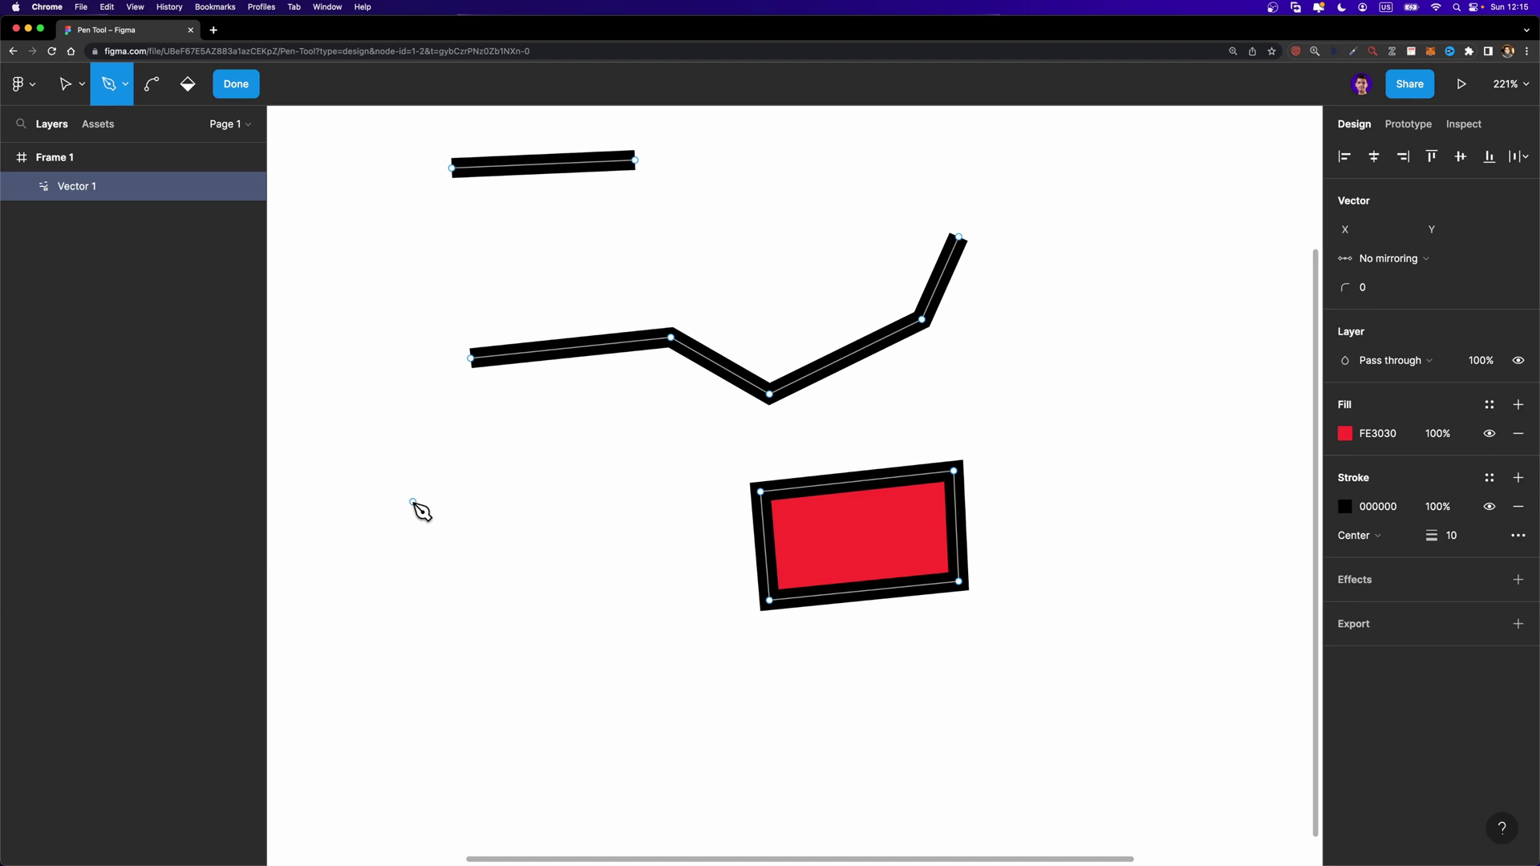
Step: Draw an open wavy path with curved segments, starting beneath the zigzag and ending above the red four-sided shape
{"action": "left_click", "coordinate": [452, 509]}
{"action": "left_click_drag", "start_coordinate": [613, 510], "coordinate": [770, 659]}
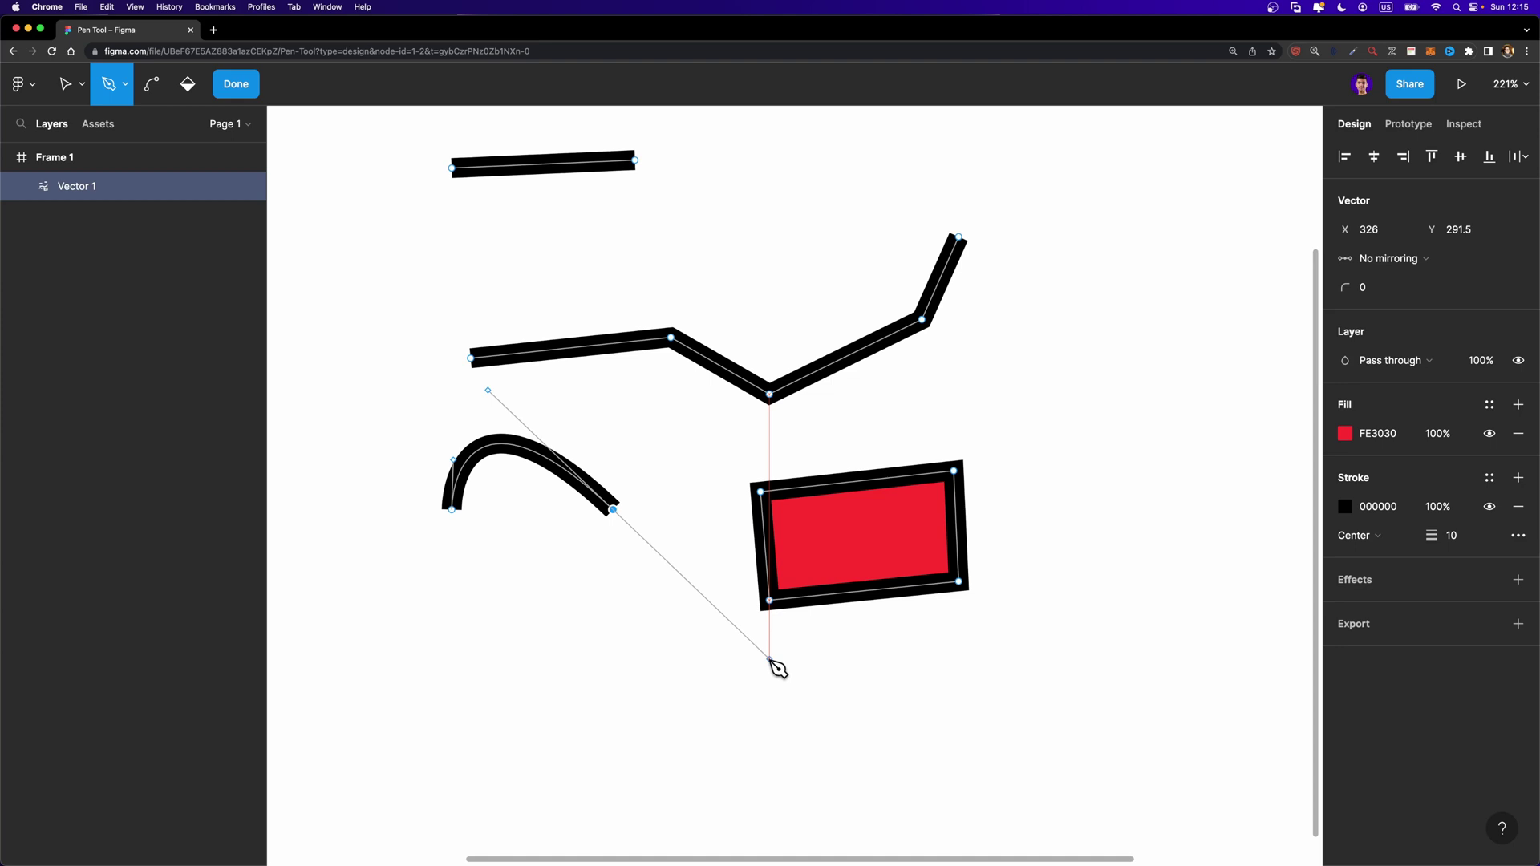
{"action": "left_click_drag", "start_coordinate": [769, 659], "coordinate": [770, 659]}
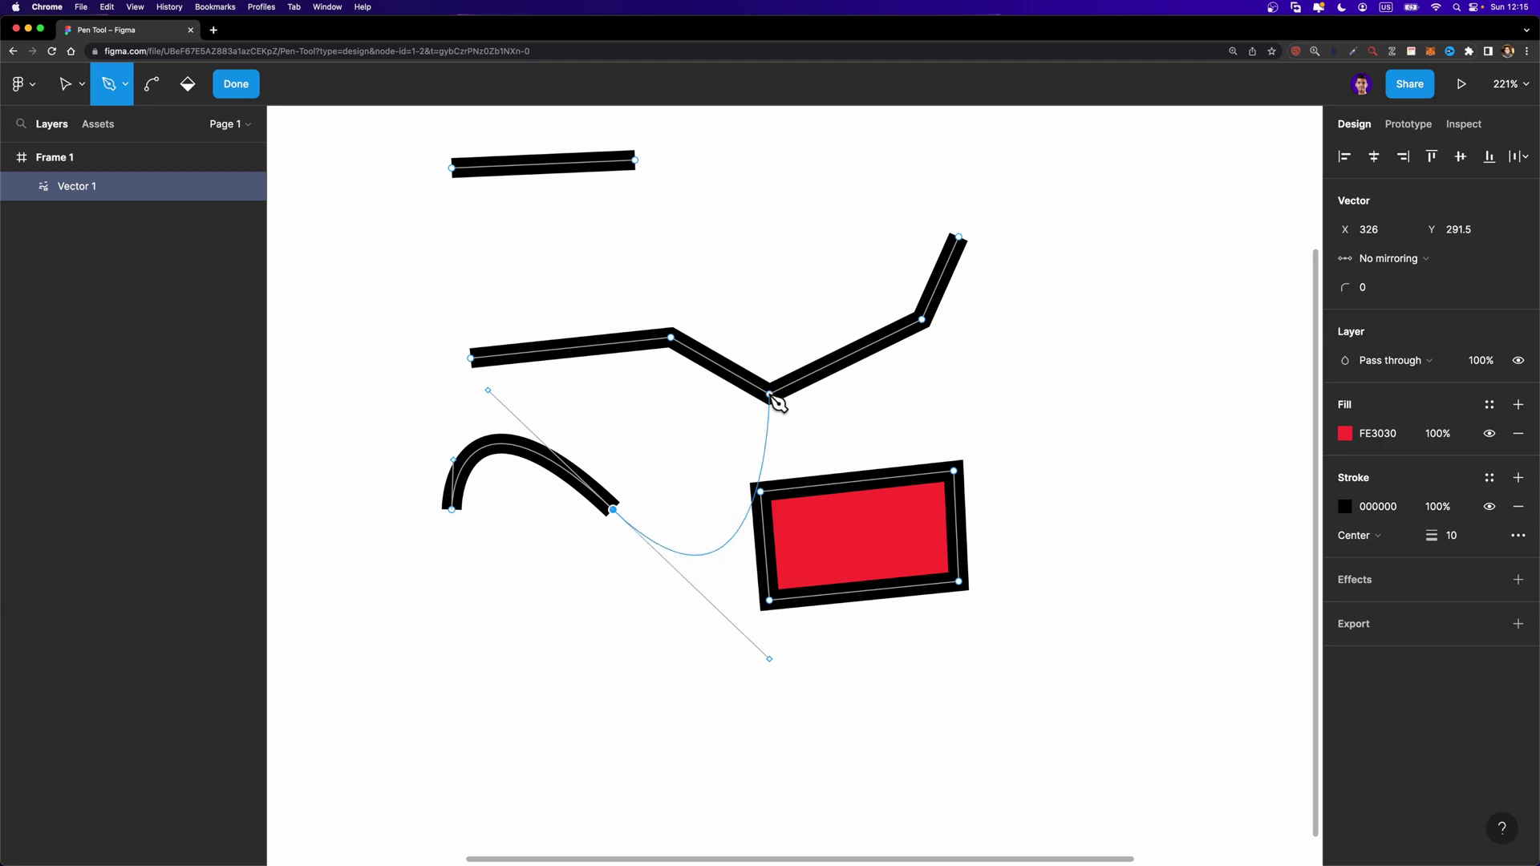
{"action": "left_click", "coordinate": [729, 413]}
{"action": "left_click_drag", "start_coordinate": [895, 427], "coordinate": [1055, 504]}
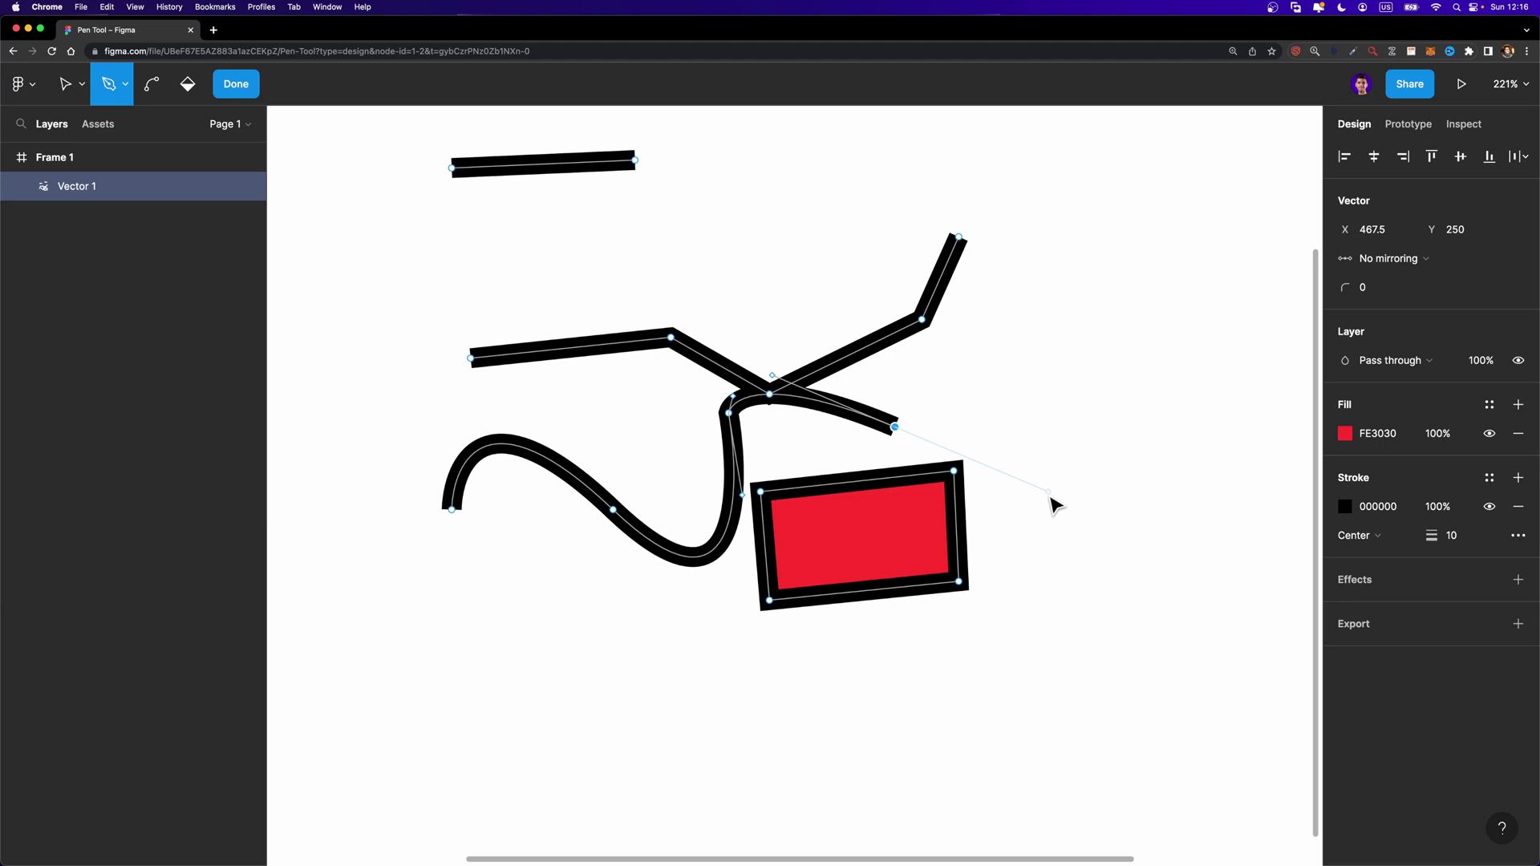
{"action": "key", "text": "Escape"}
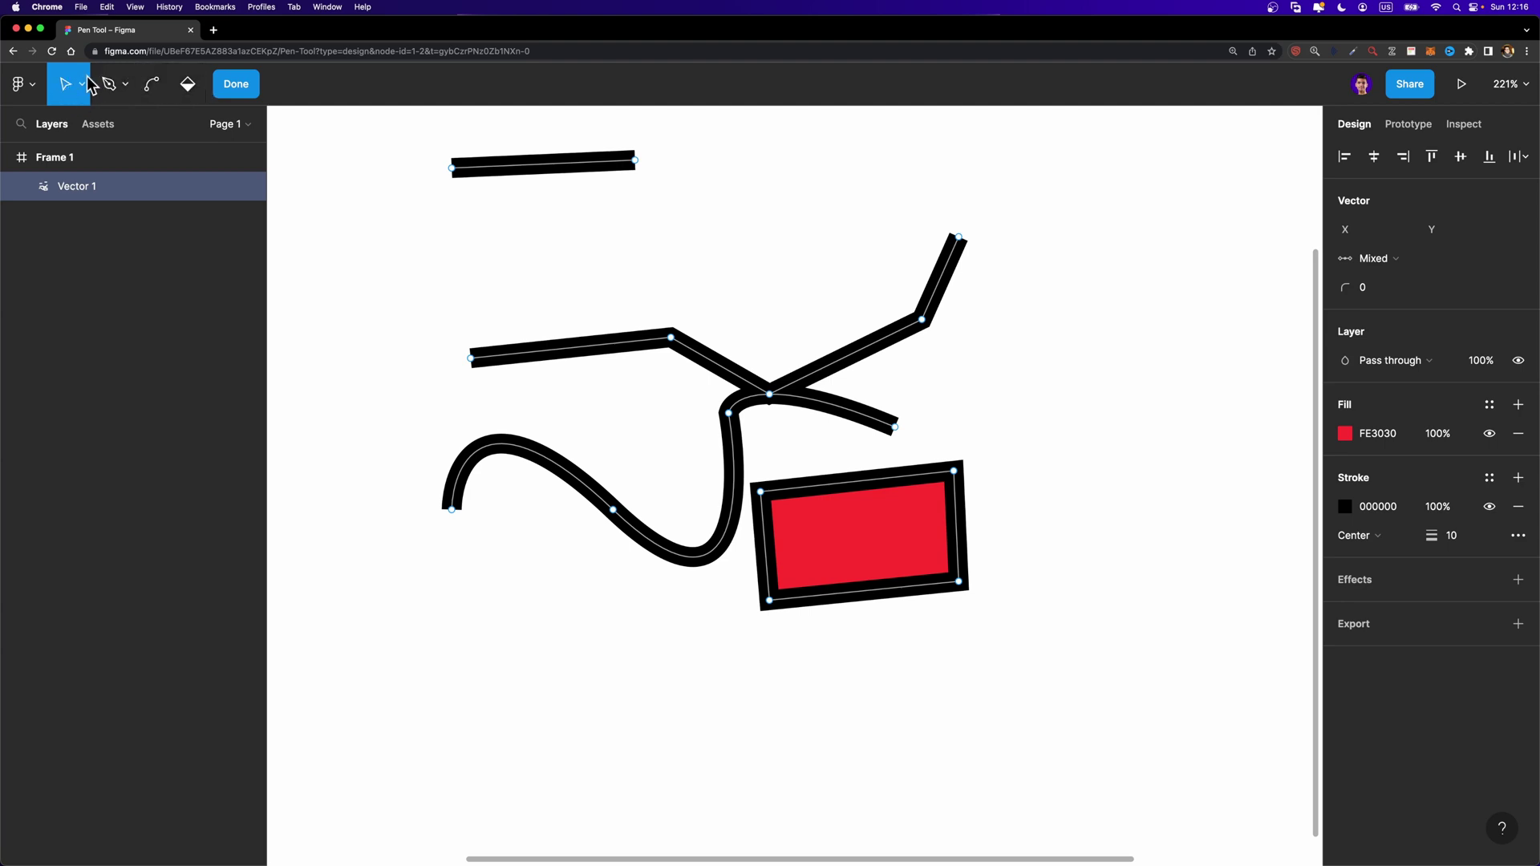
Step: Move the wavy path's starting point up and outward, and shift its second anchor point slightly to X 320, Y 293
{"action": "left_click_drag", "start_coordinate": [452, 508], "coordinate": [376, 450]}
{"action": "left_click", "coordinate": [613, 510]}
{"action": "left_click_drag", "start_coordinate": [612, 510], "coordinate": [601, 512]}
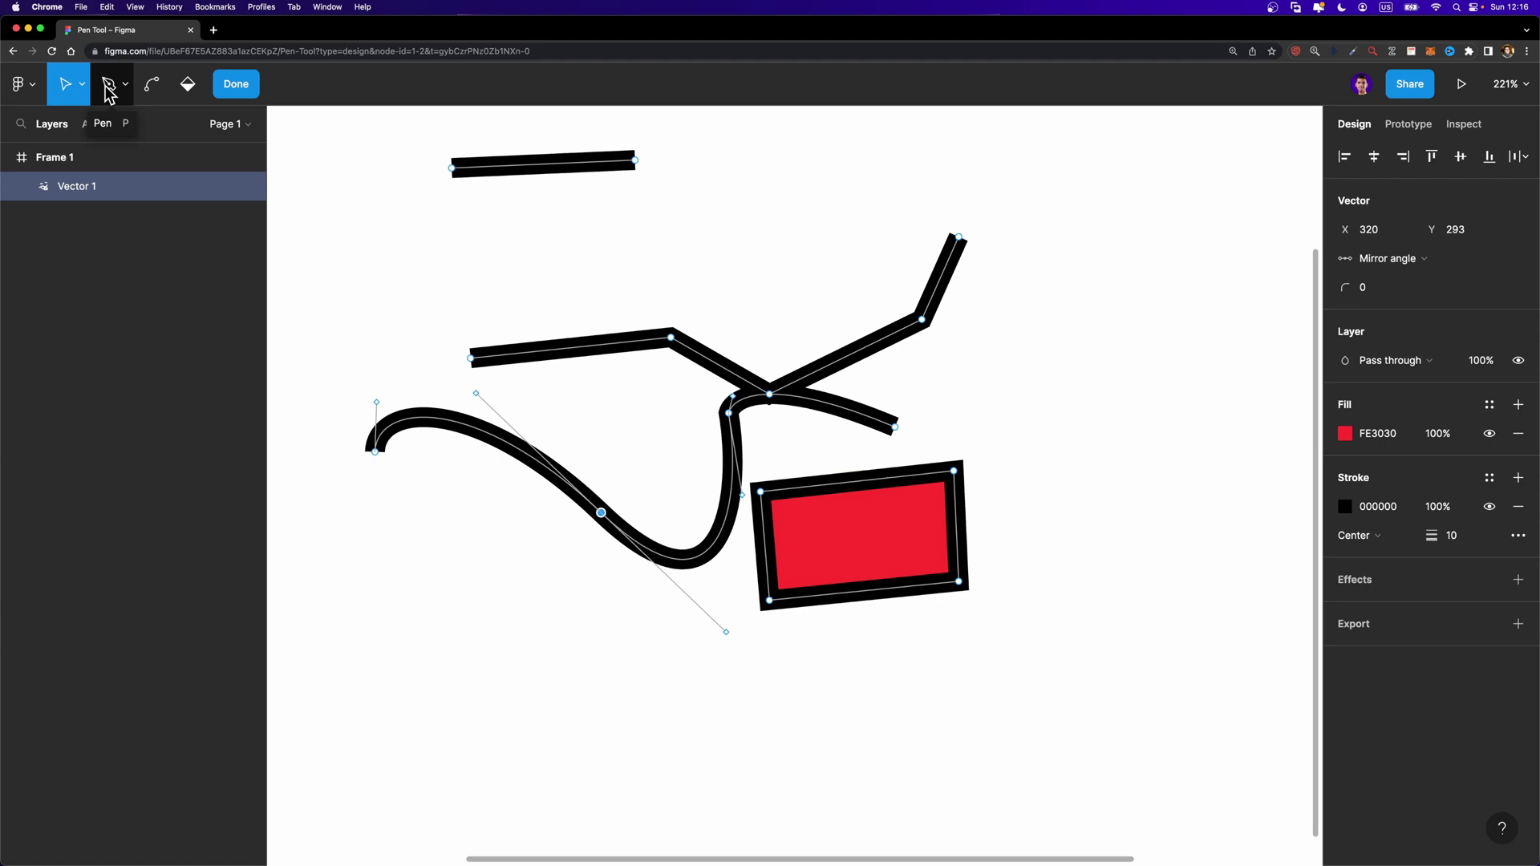
Step: Leave vector editing and delete the whole vector drawing from Frame 1
{"action": "left_click", "coordinate": [158, 92]}
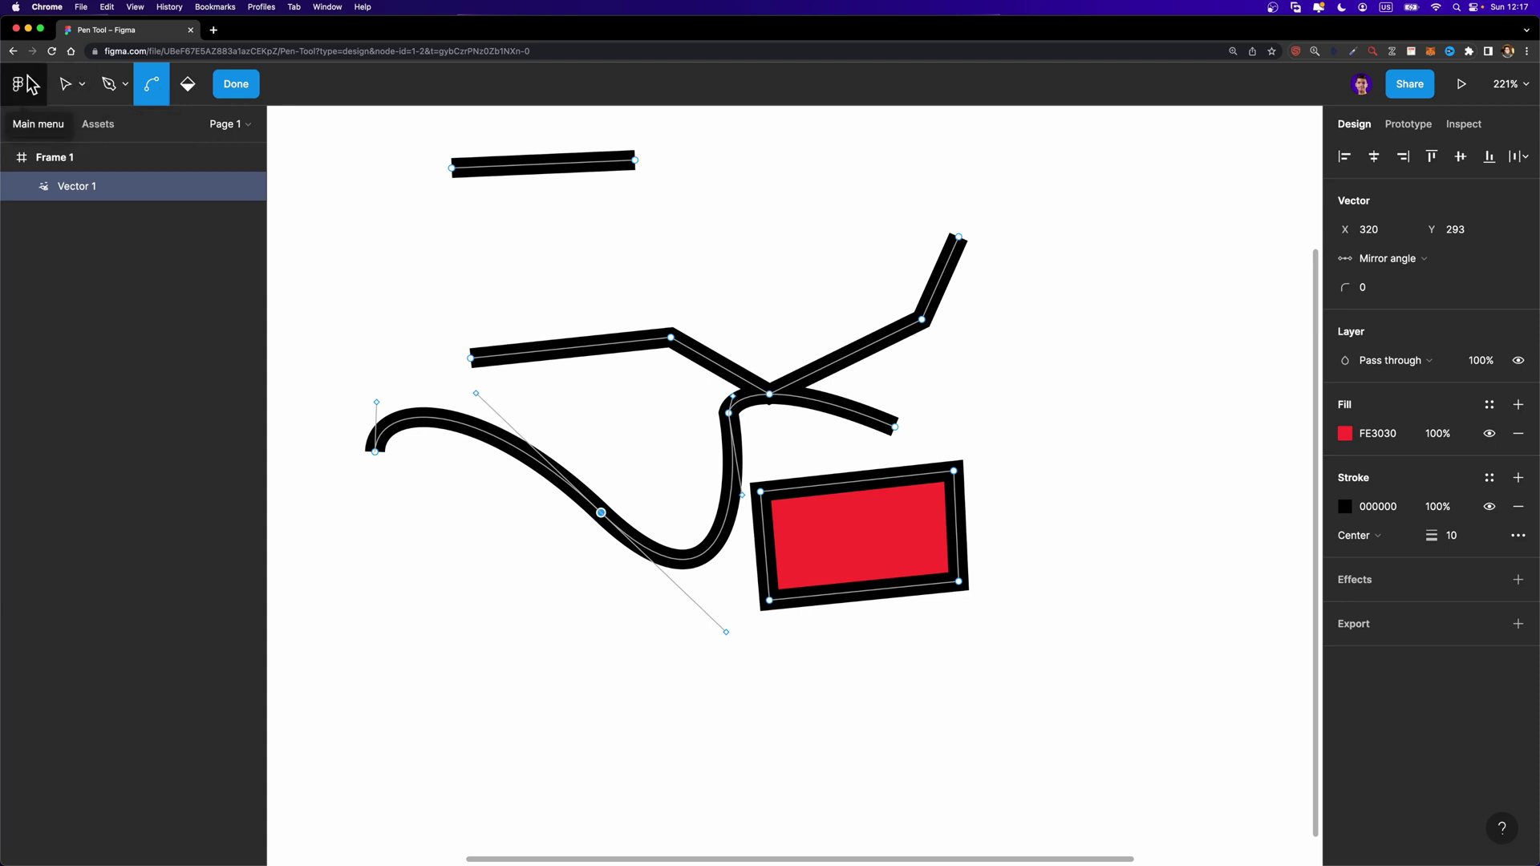
{"action": "left_click", "coordinate": [123, 90]}
{"action": "key", "text": "Escape"}
{"action": "key", "text": "Escape"}
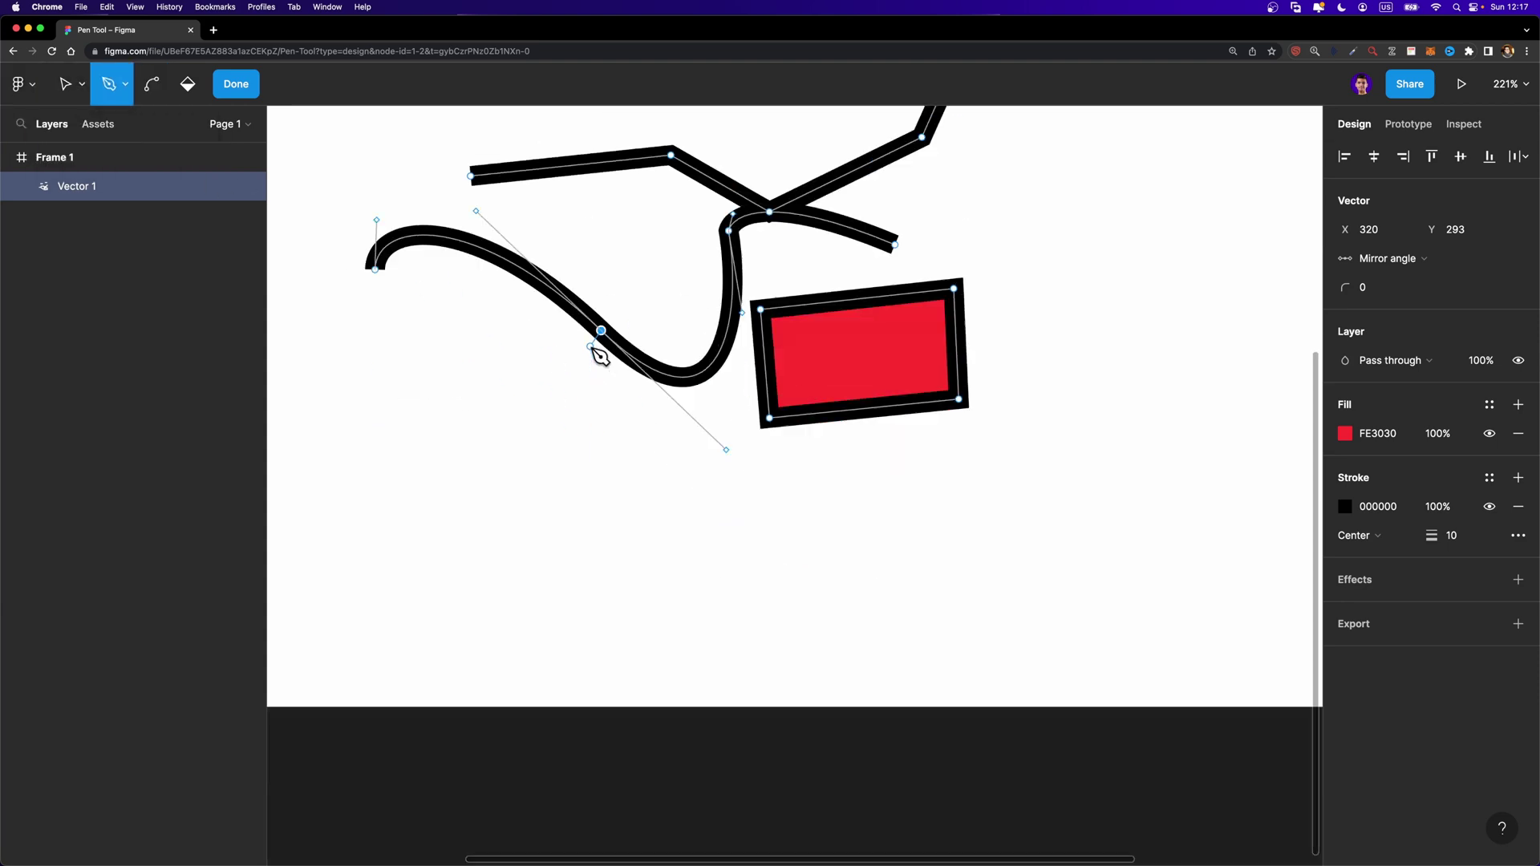
{"action": "key", "text": "Delete"}
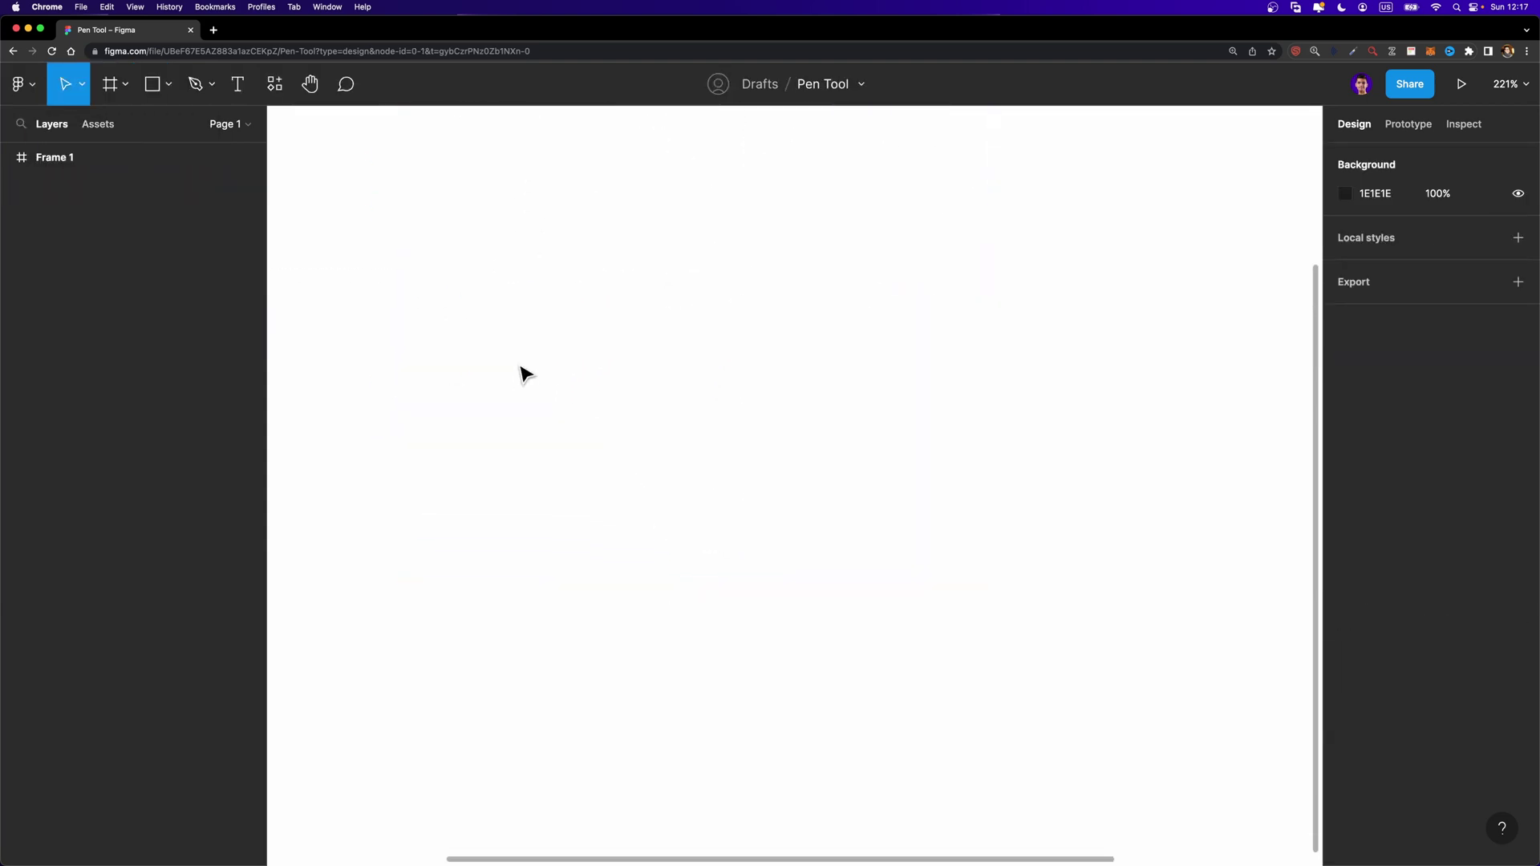
Step: Draw a single diagonal straight line about 81 × 73.5 in Frame 1, starting at about X 270.5, Y 193.5
{"action": "left_click", "coordinate": [195, 84]}
{"action": "left_click", "coordinate": [532, 295]}
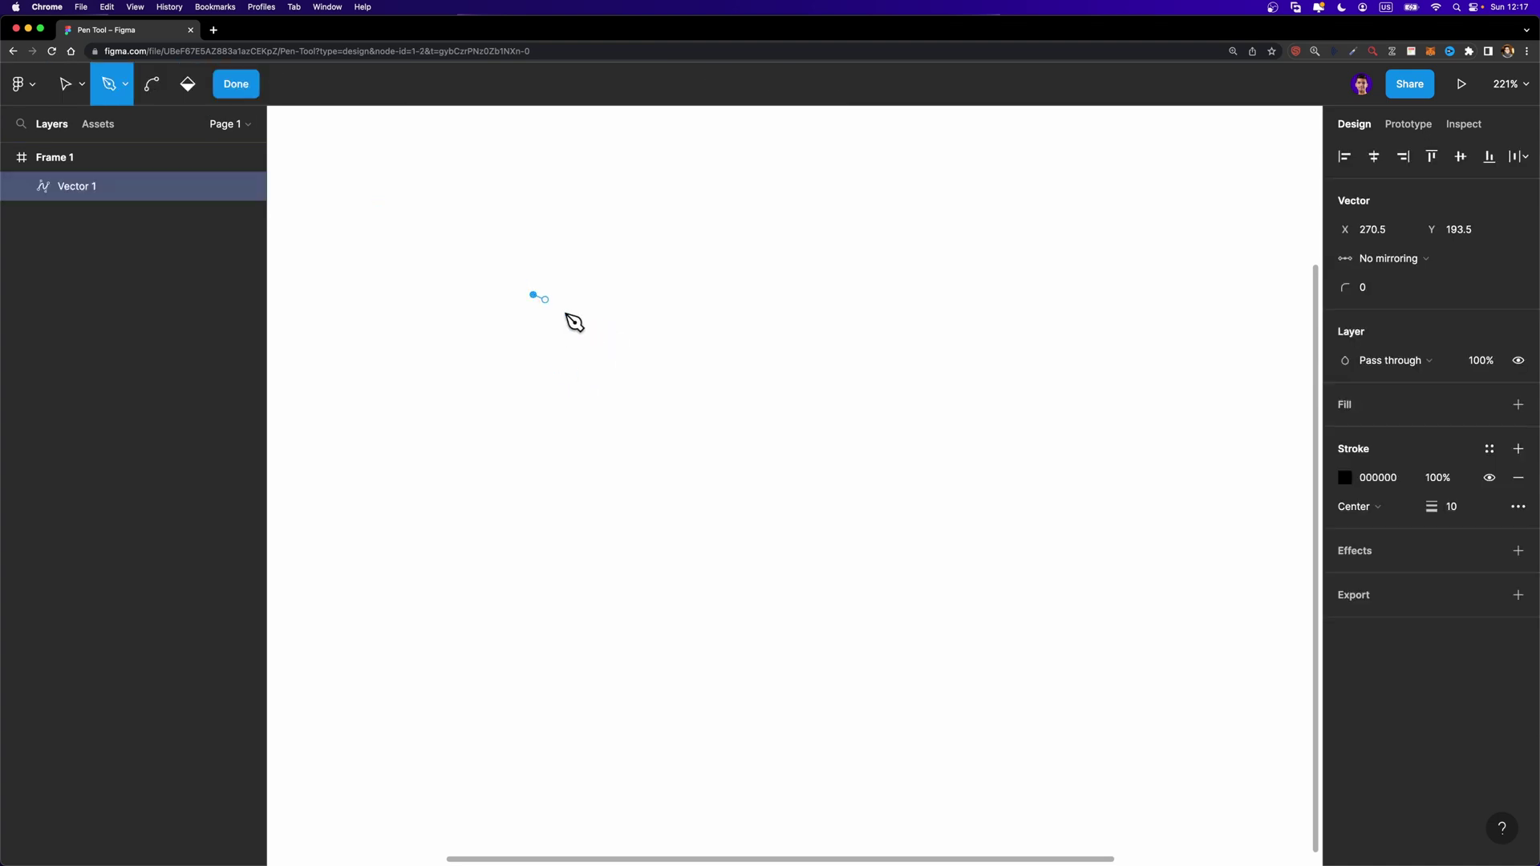
{"action": "left_click", "coordinate": [694, 440]}
{"action": "key", "text": "Escape"}
{"action": "key", "text": "Escape"}
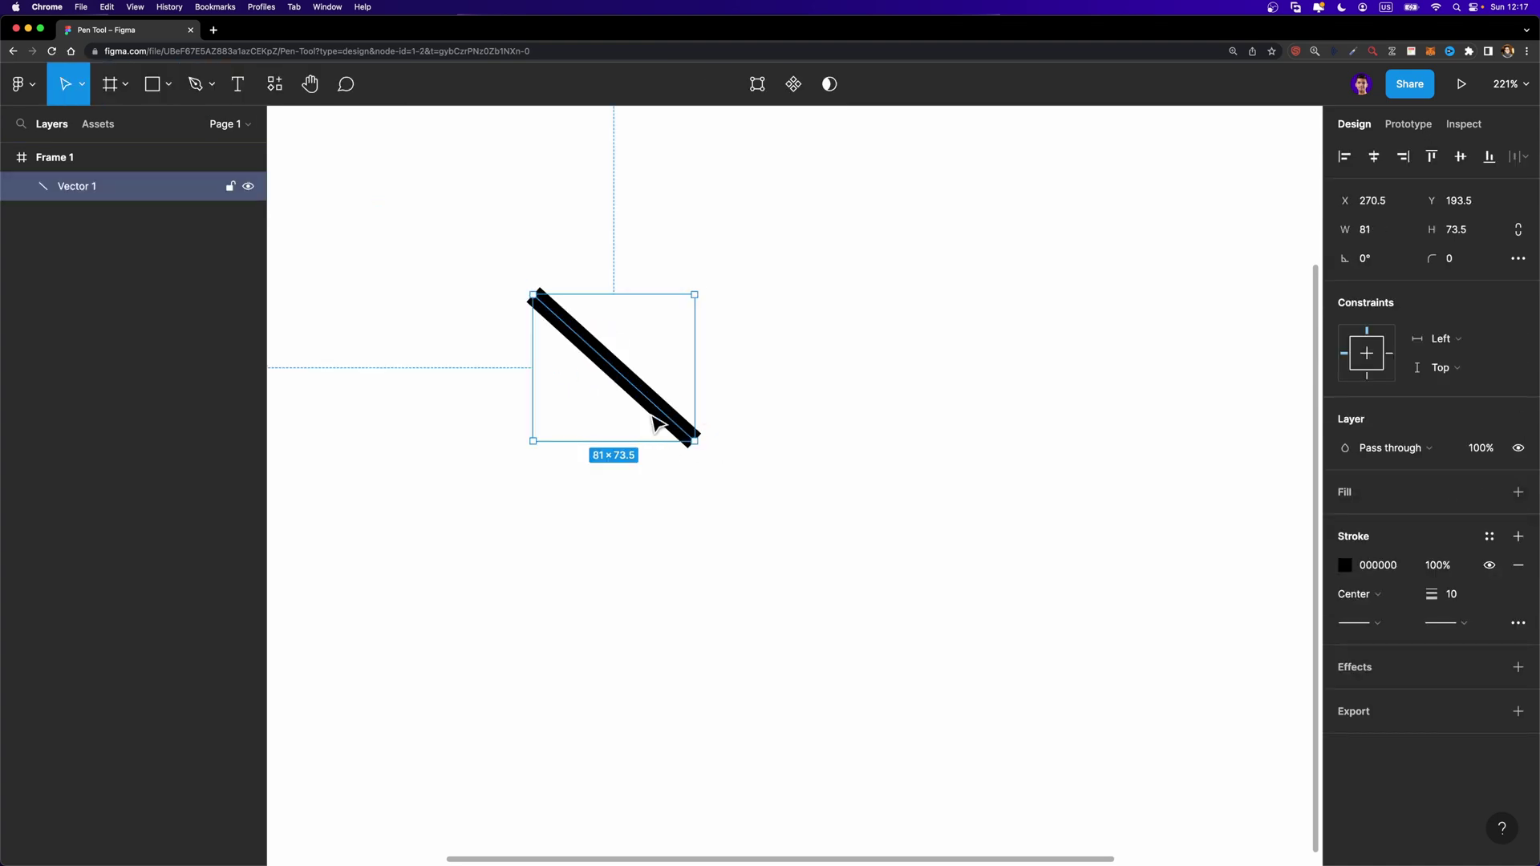
Step: Bend the diagonal line into an S-curve by pulling horizontal handles from both end points with the Bend tool
{"action": "double_click", "coordinate": [682, 425]}
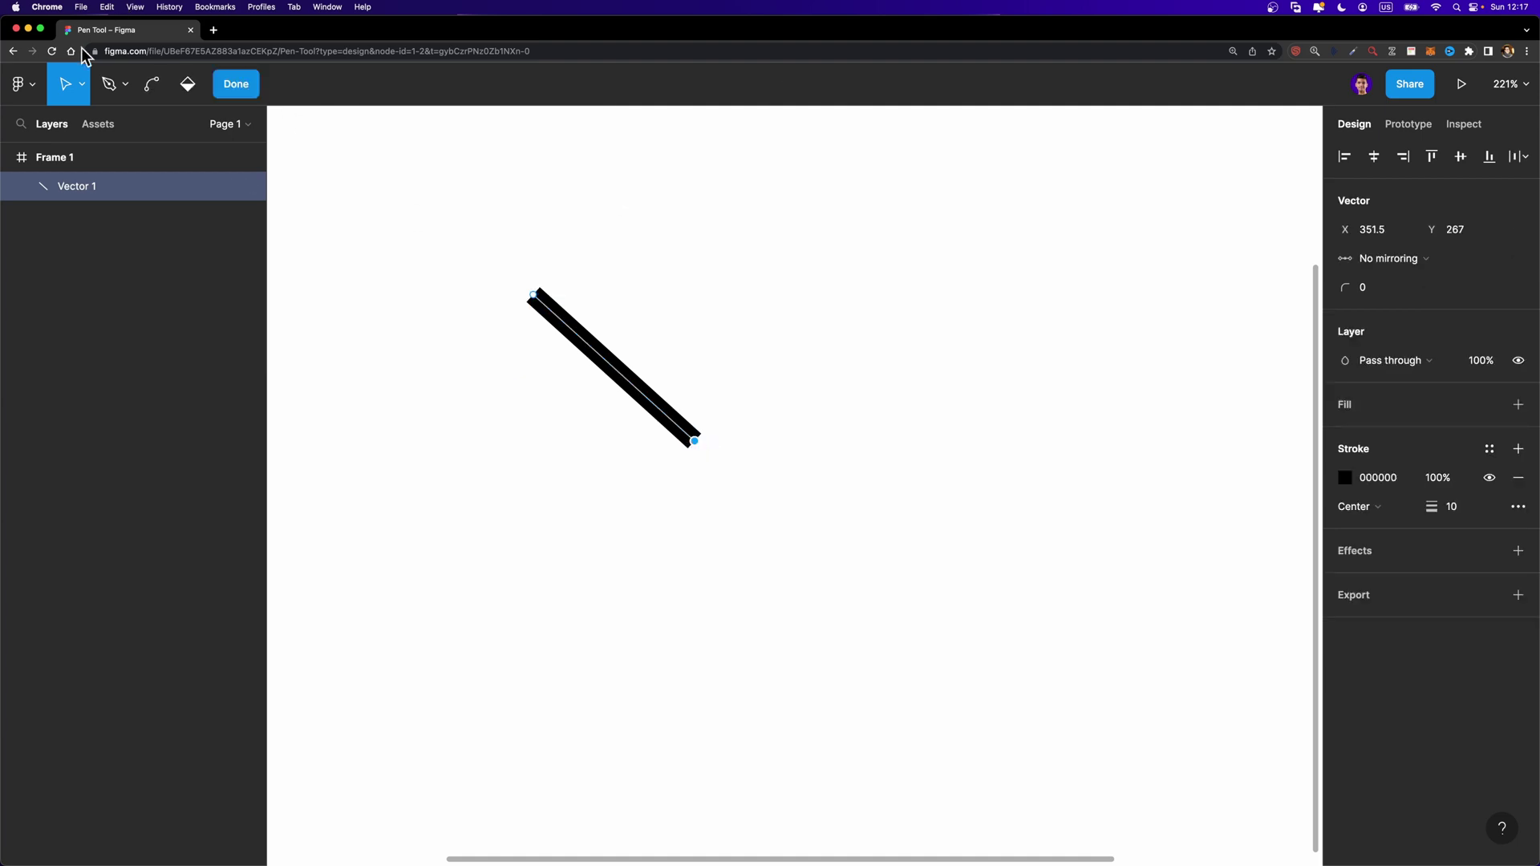
{"action": "left_click", "coordinate": [152, 94]}
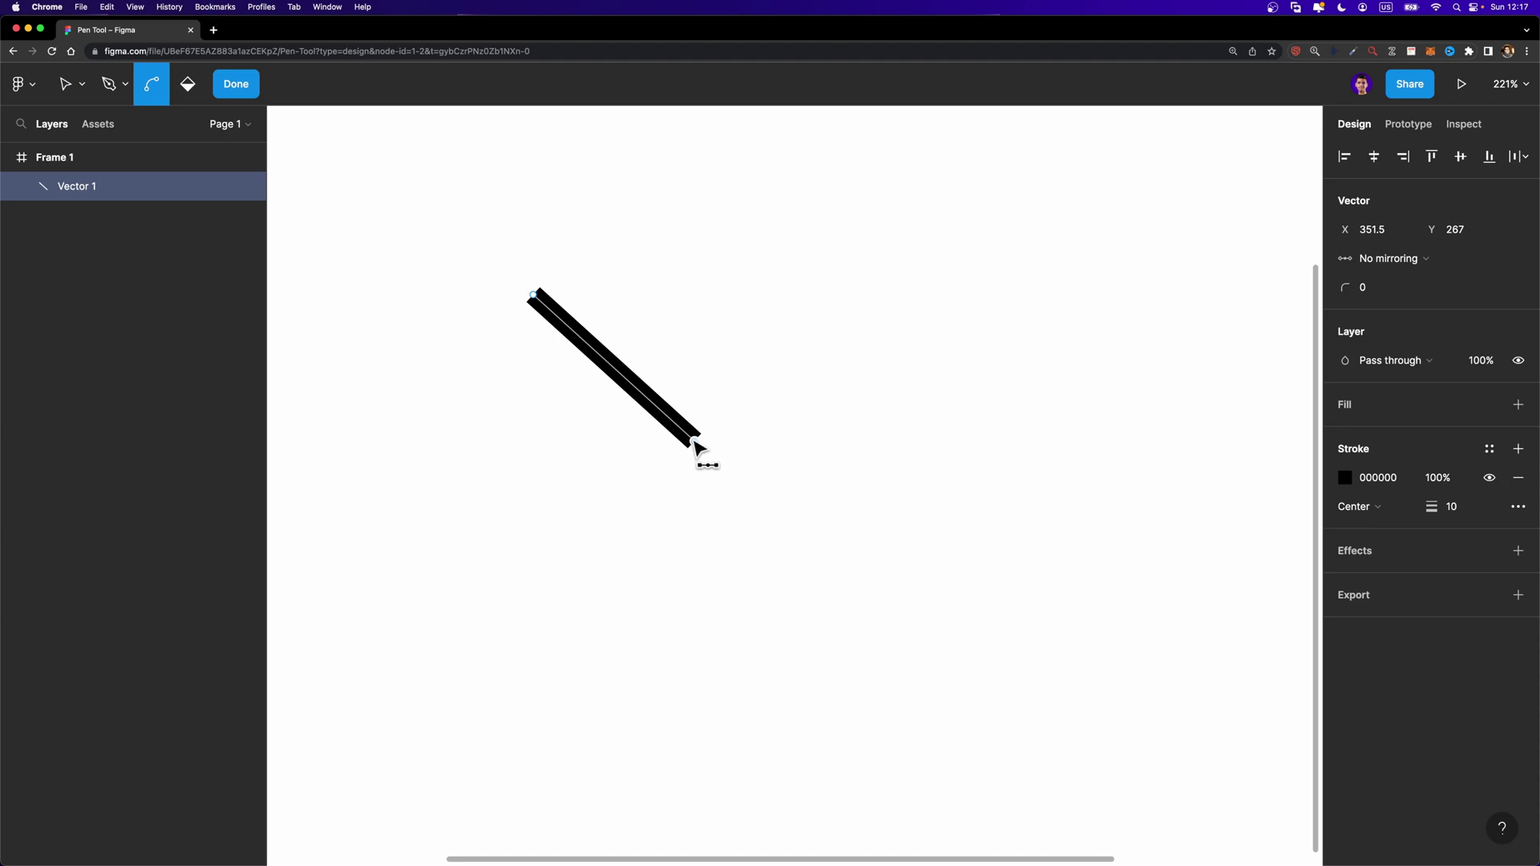
{"action": "left_click_drag", "start_coordinate": [698, 446], "coordinate": [611, 441]}
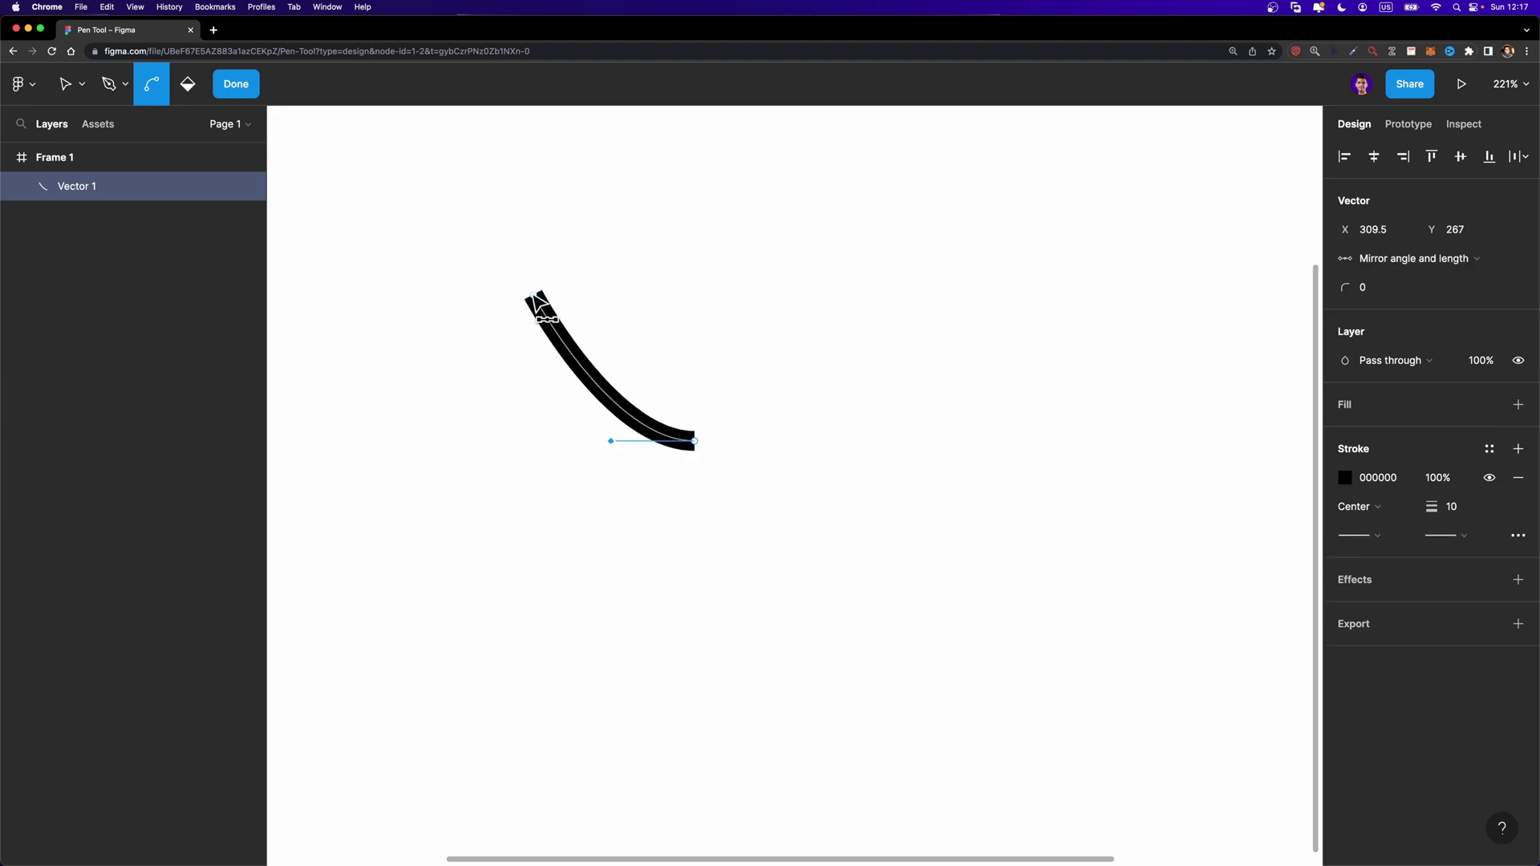
{"action": "mouse_move", "coordinate": [539, 302]}
{"action": "left_mouse_down"}
{"action": "mouse_move", "coordinate": [662, 288]}
{"action": "mouse_move", "coordinate": [627, 295]}
{"action": "mouse_move", "coordinate": [629, 261]}
{"action": "mouse_move", "coordinate": [626, 308]}
{"action": "mouse_move", "coordinate": [667, 264]}
{"action": "mouse_move", "coordinate": [726, 302]}
{"action": "mouse_move", "coordinate": [662, 294]}
{"action": "left_mouse_up"}
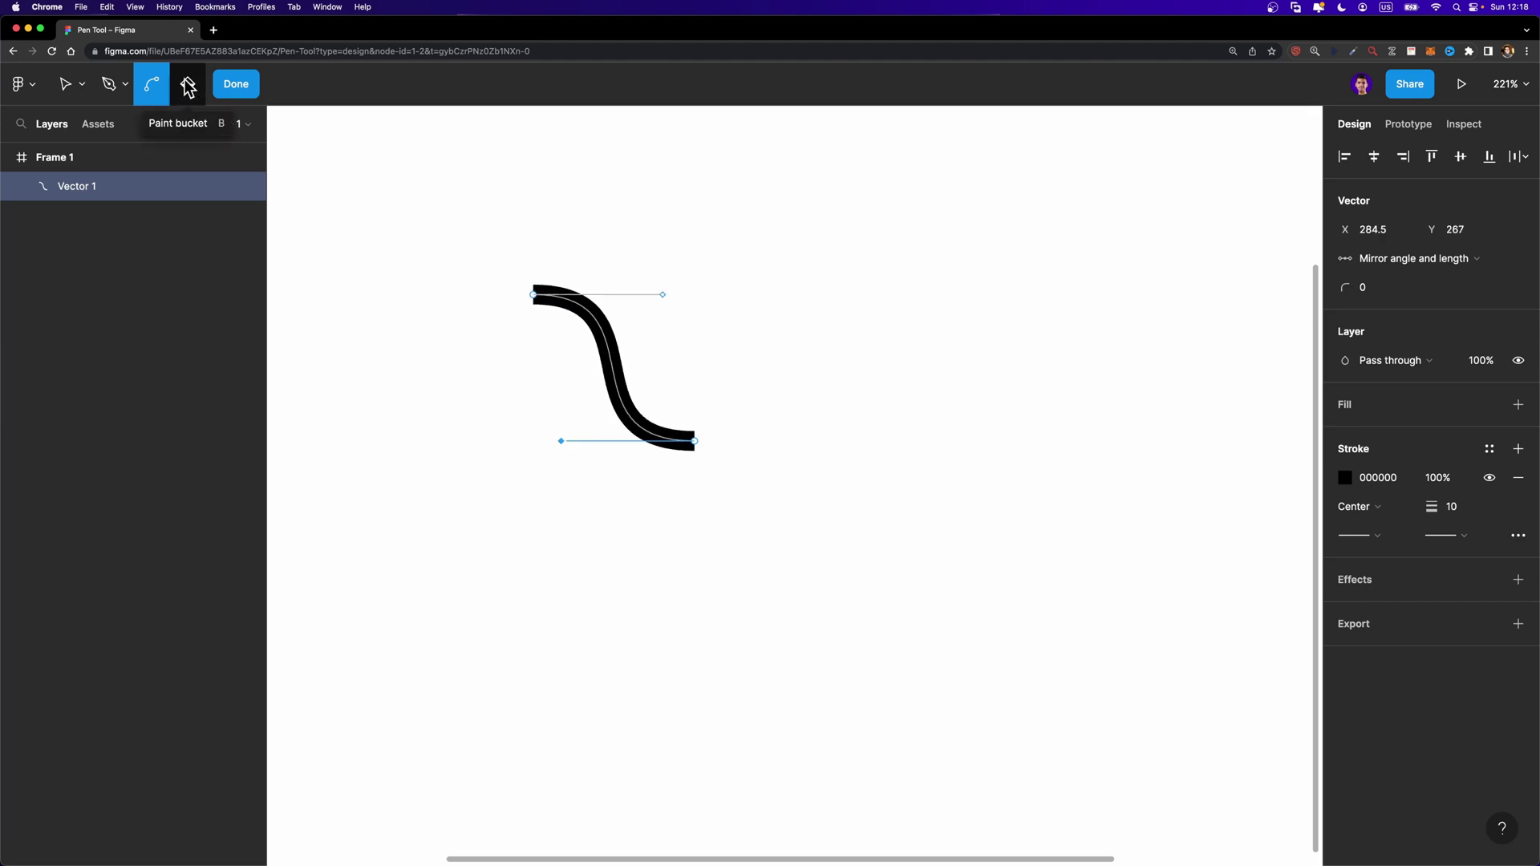
Step: Draw a closed rectangle about 84 × 78 from X 408.5, Y 180.5 beside the S-curve and split it diagonally from upper-left to lower-right corner
{"action": "left_click", "coordinate": [111, 83]}
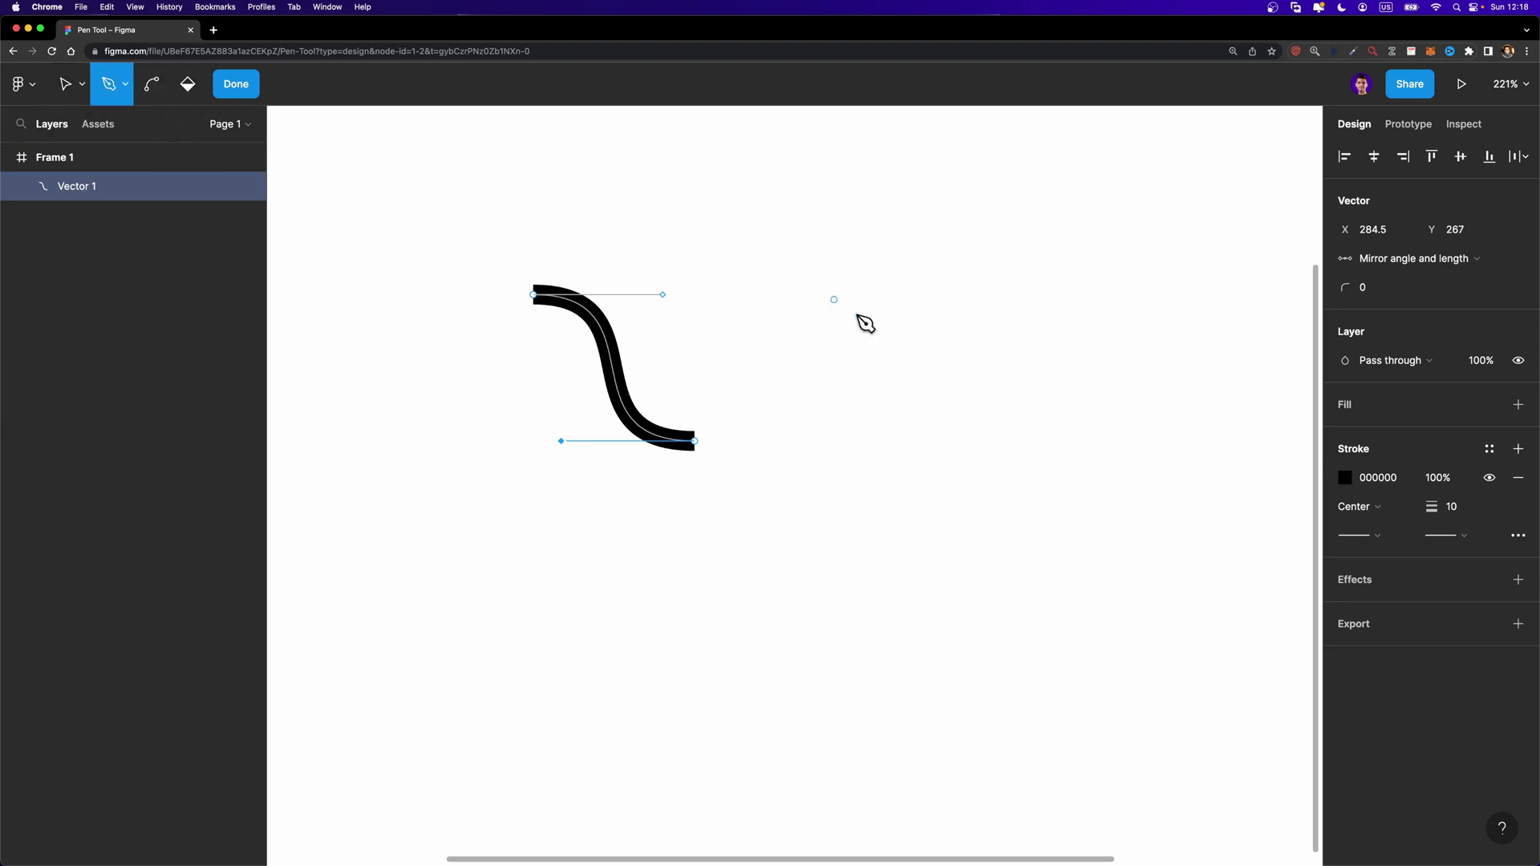
{"action": "left_click", "coordinate": [808, 268]}
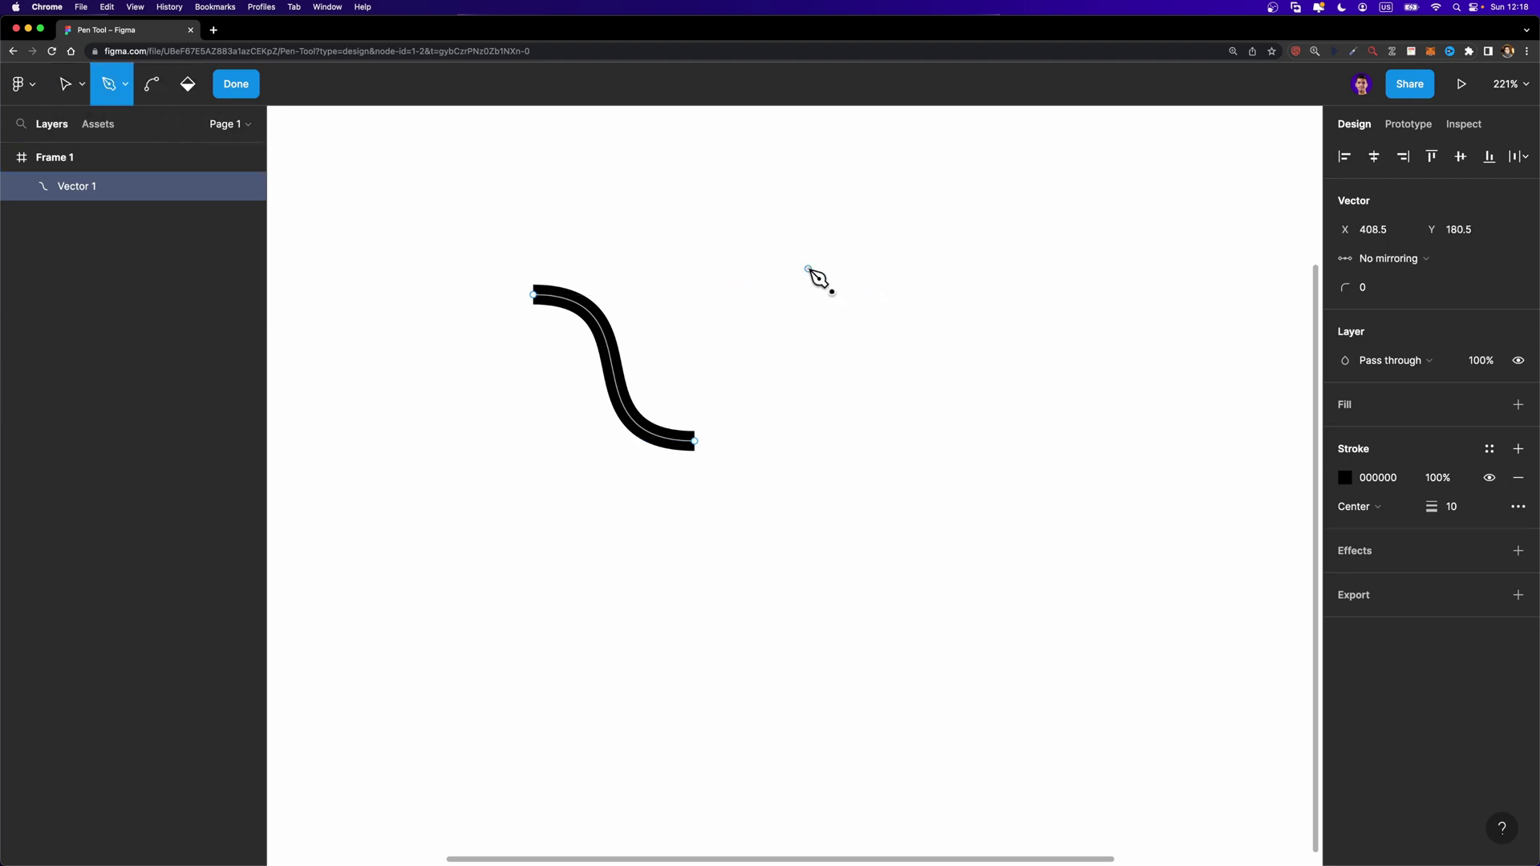
{"action": "left_click", "coordinate": [808, 423]}
{"action": "left_click", "coordinate": [974, 424]}
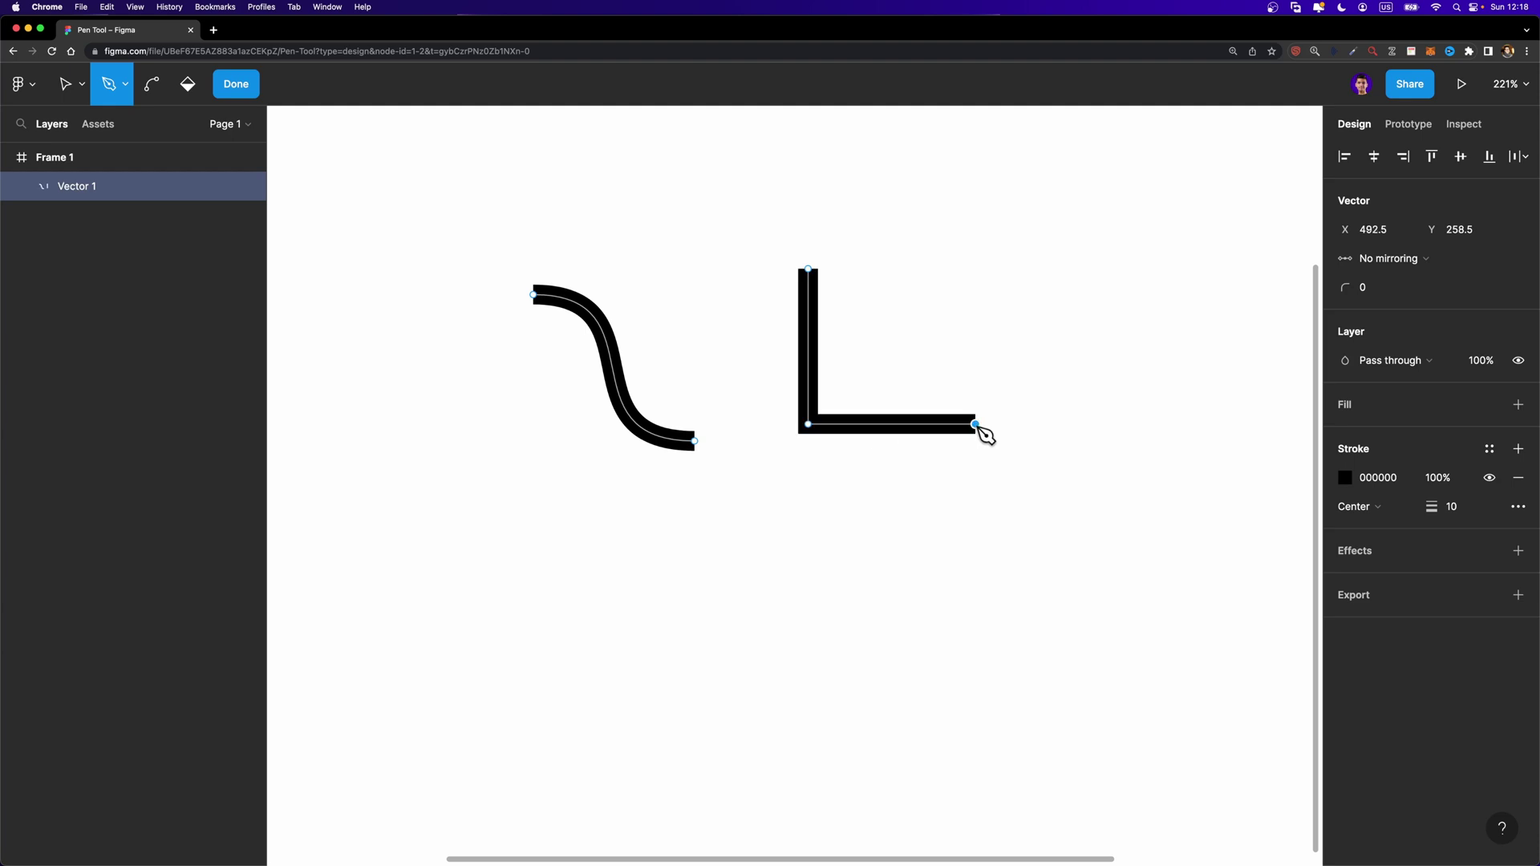
{"action": "left_click", "coordinate": [974, 269]}
{"action": "left_click", "coordinate": [808, 269]}
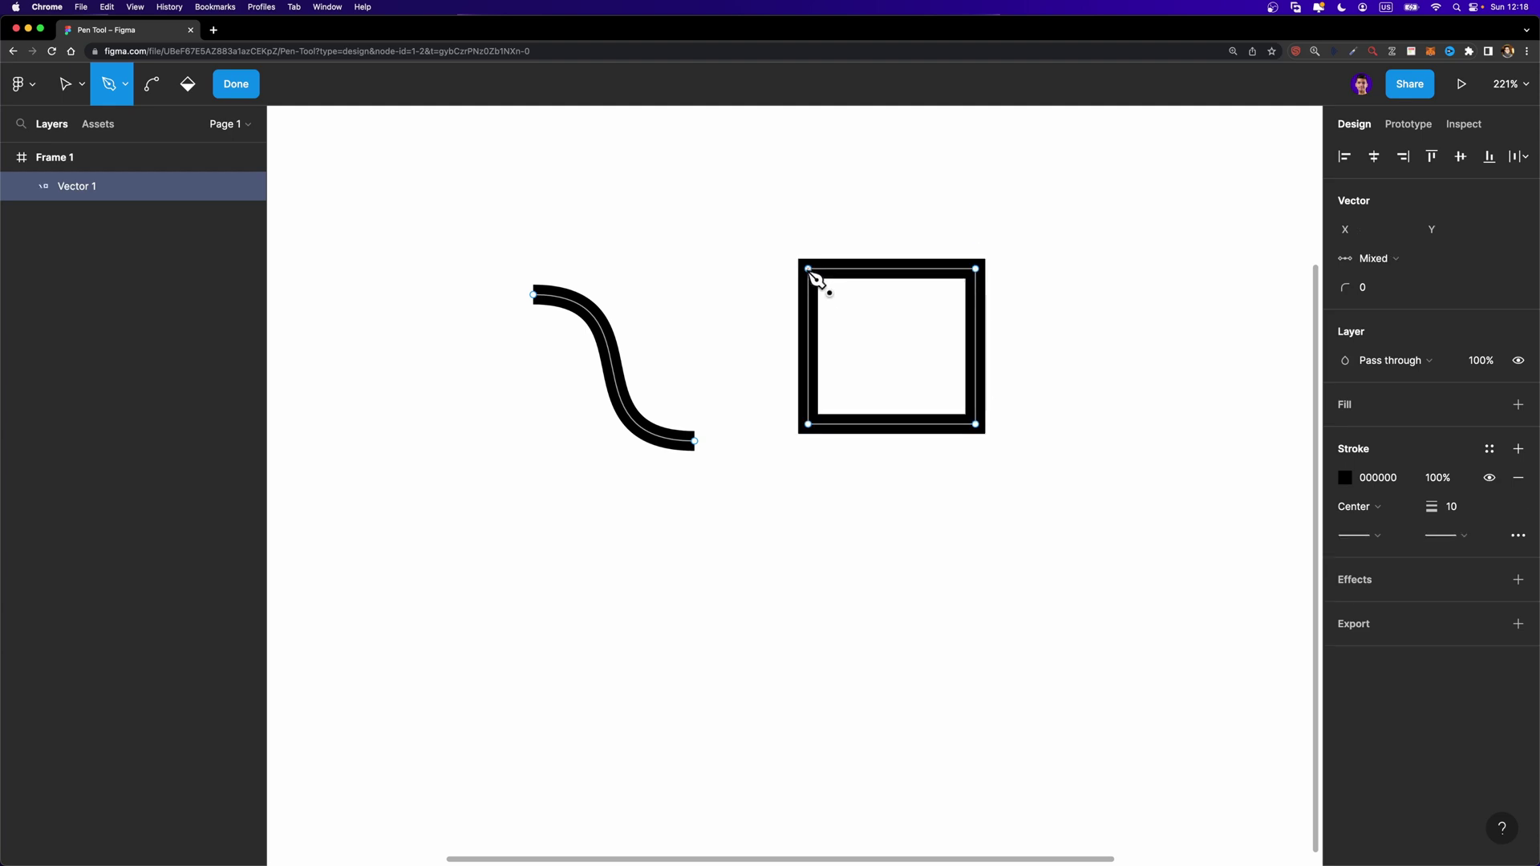
{"action": "left_click", "coordinate": [808, 269]}
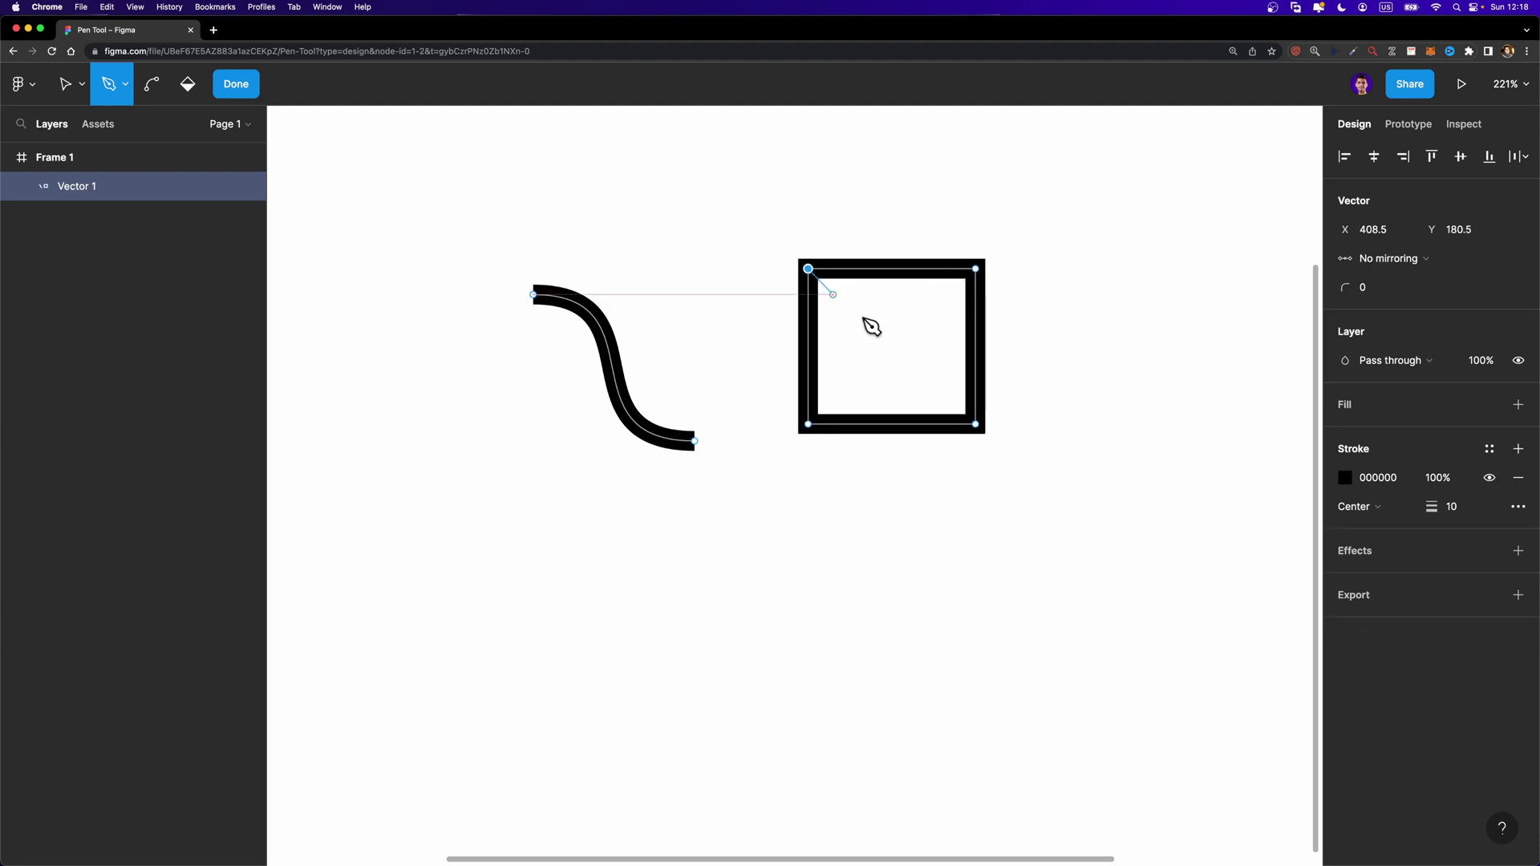
{"action": "left_click", "coordinate": [975, 424]}
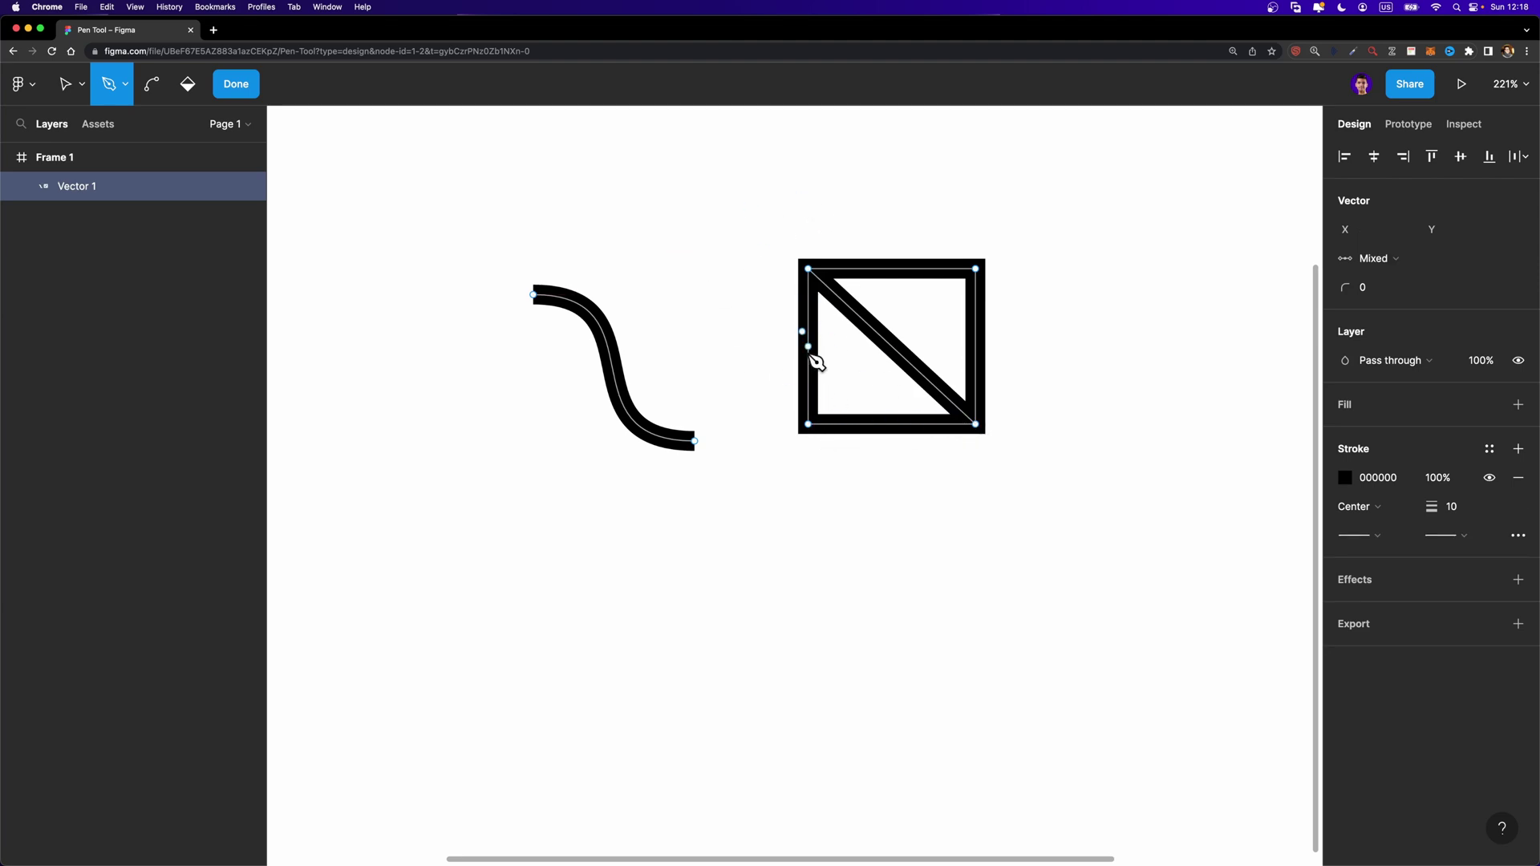
Step: Fill the rectangle's upper triangle with red FF0000 and its lower triangle with grey A19A9A using the Paint bucket
{"action": "left_click", "coordinate": [191, 88]}
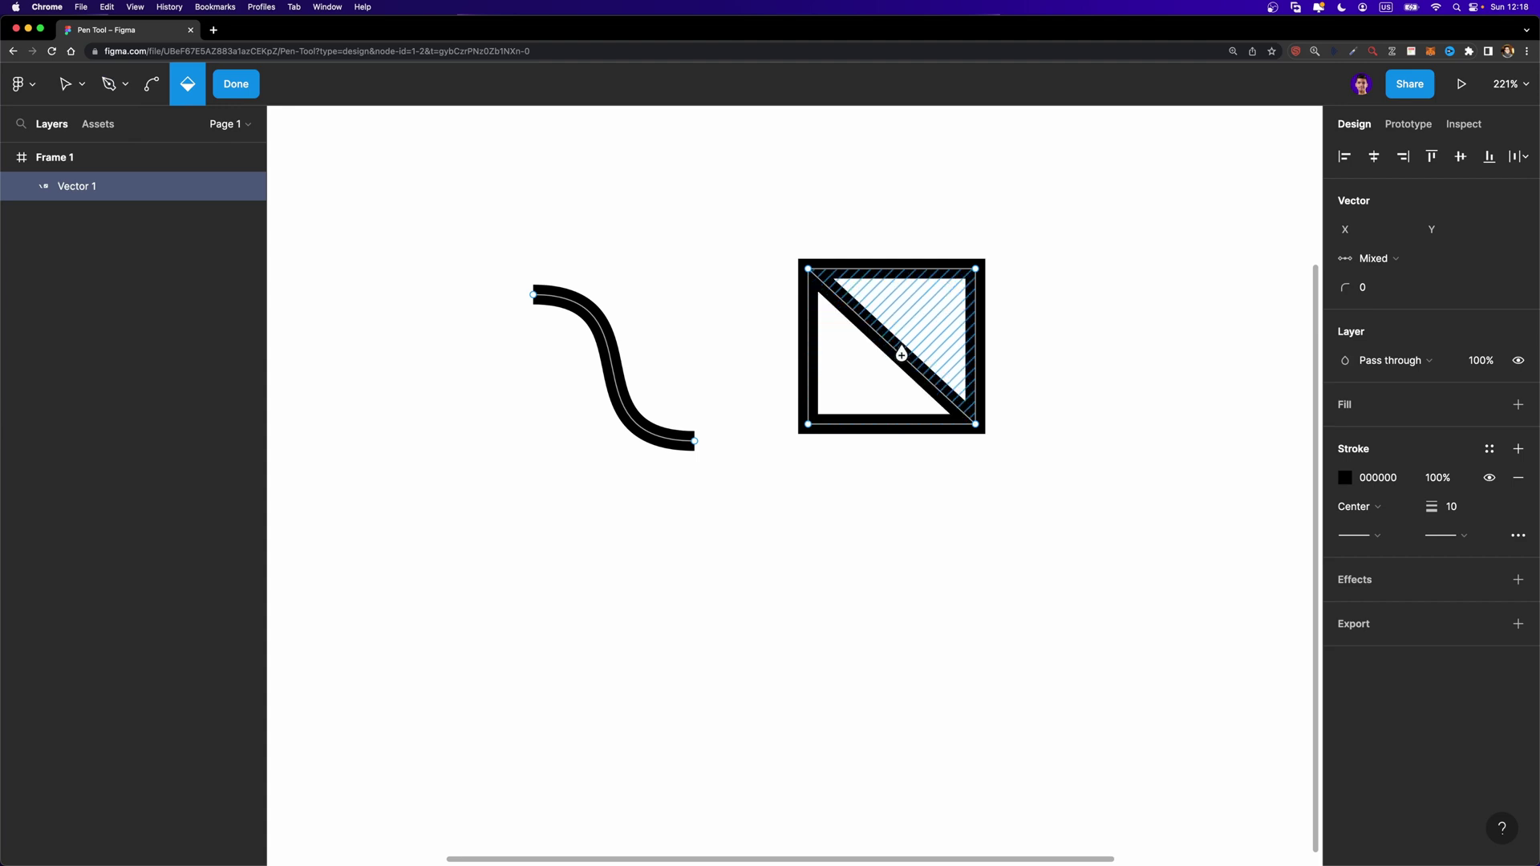
{"action": "left_click", "coordinate": [916, 315]}
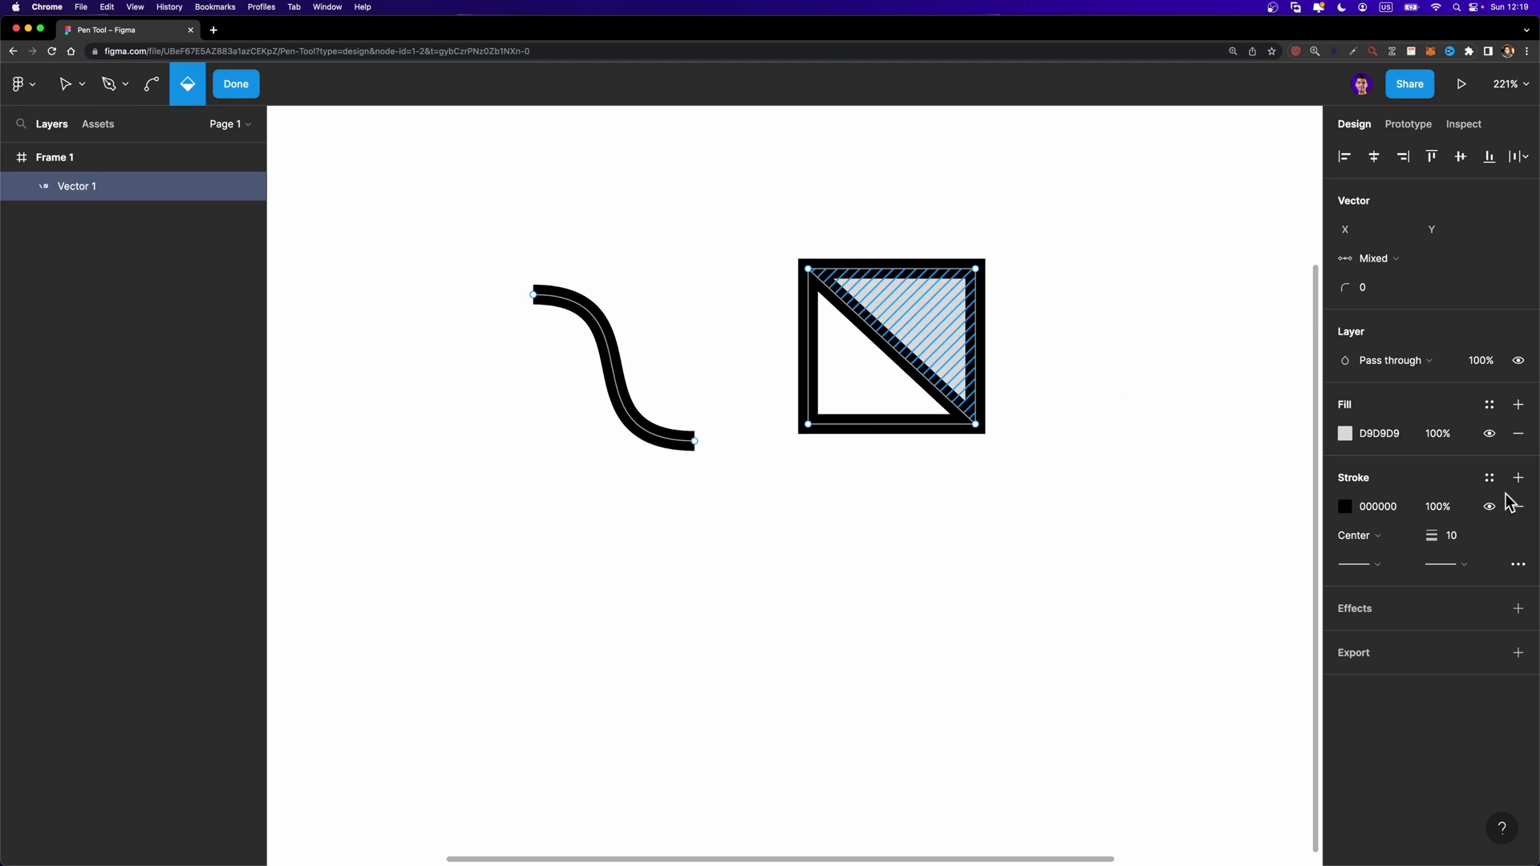
{"action": "left_click", "coordinate": [1345, 433]}
{"action": "left_click_drag", "start_coordinate": [1320, 449], "coordinate": [1356, 401]}
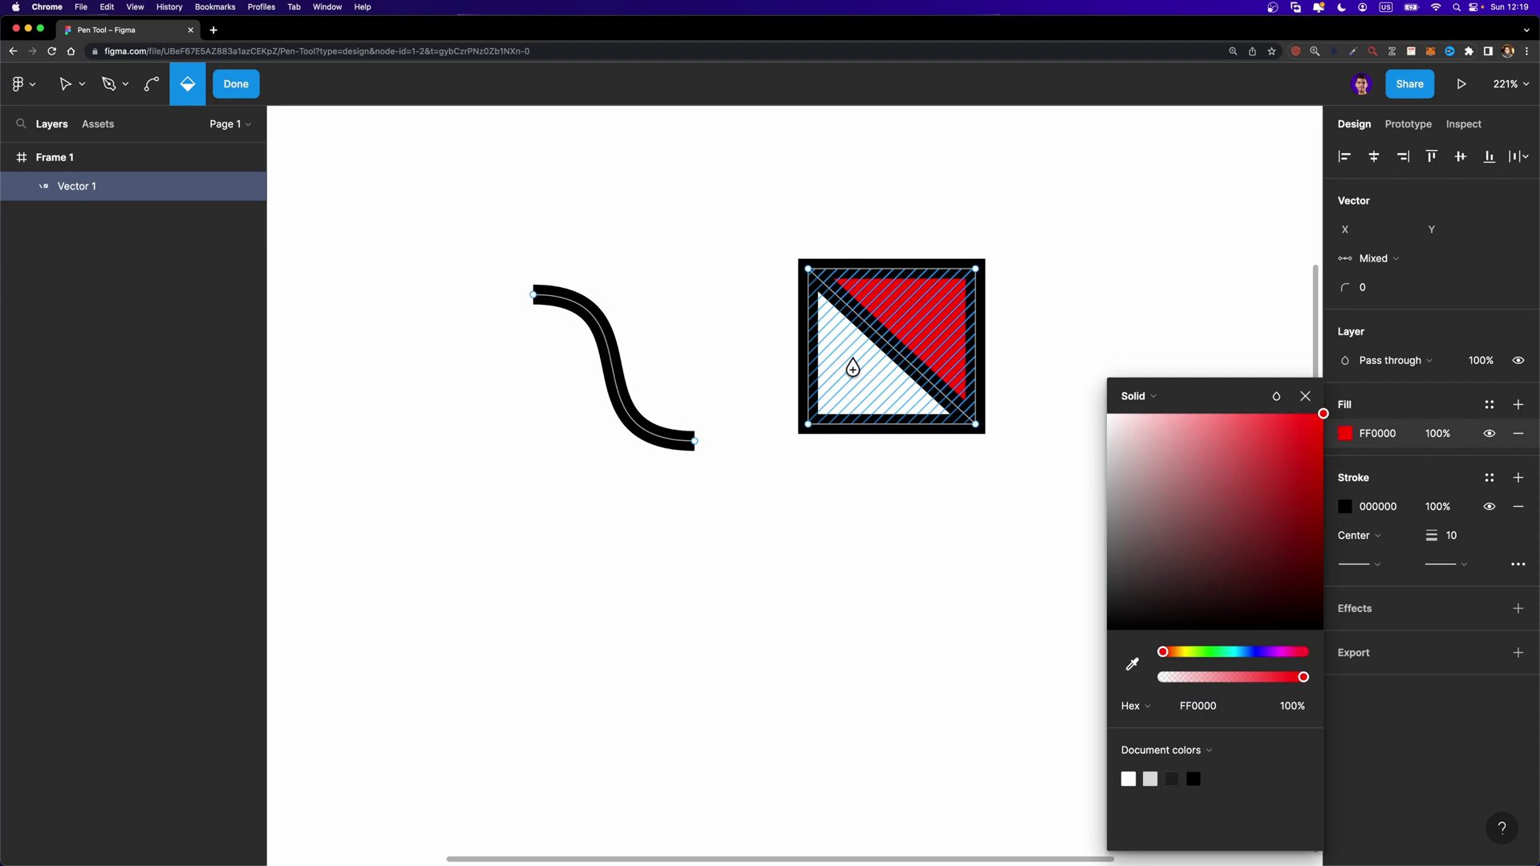
{"action": "left_click", "coordinate": [853, 368]}
{"action": "left_click_drag", "start_coordinate": [1284, 542], "coordinate": [1116, 492]}
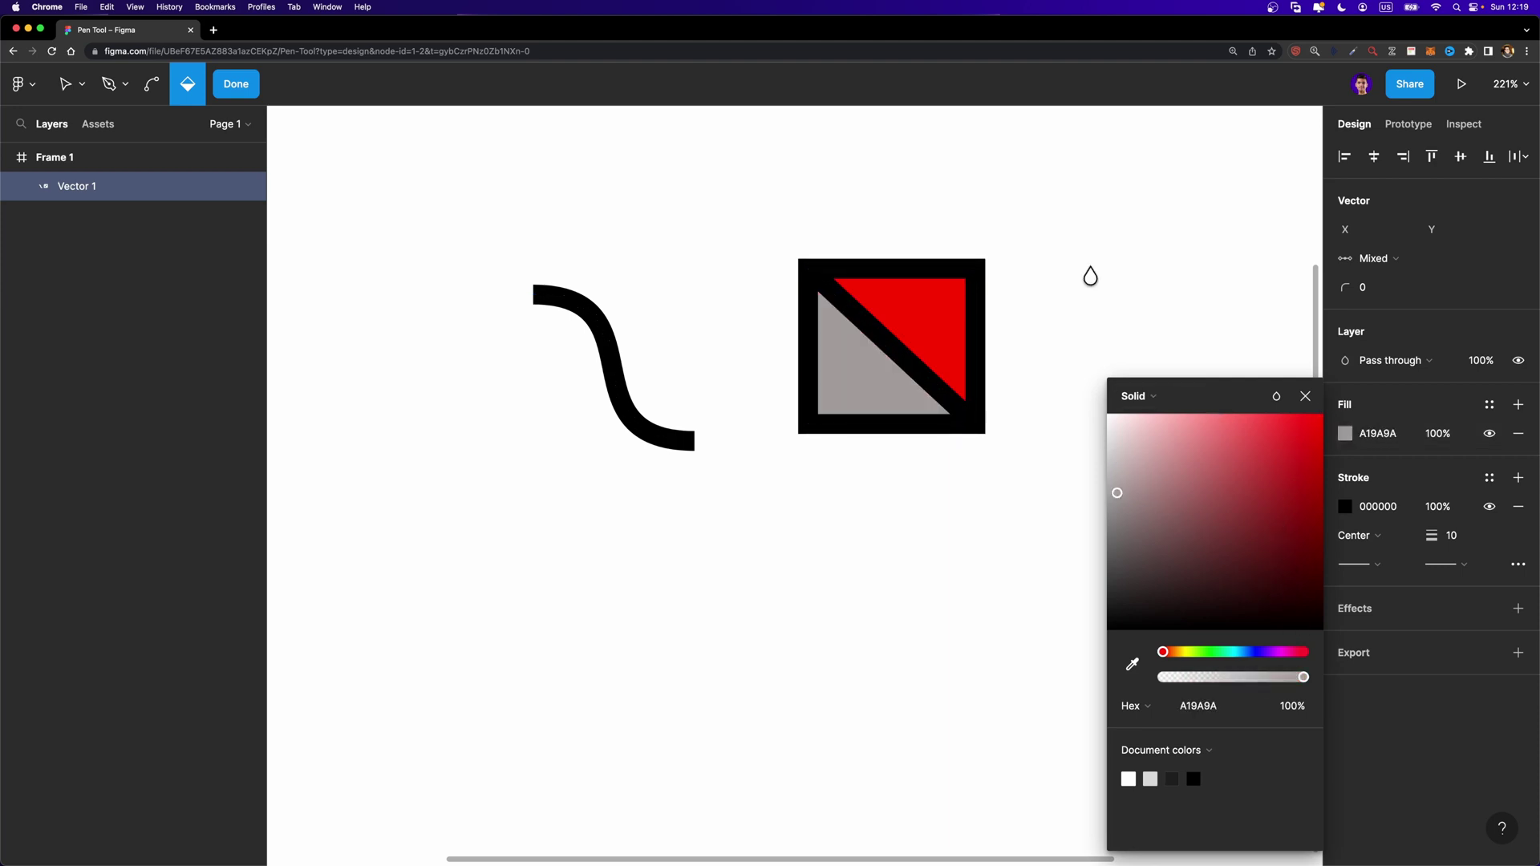
{"action": "left_click", "coordinate": [1090, 276]}
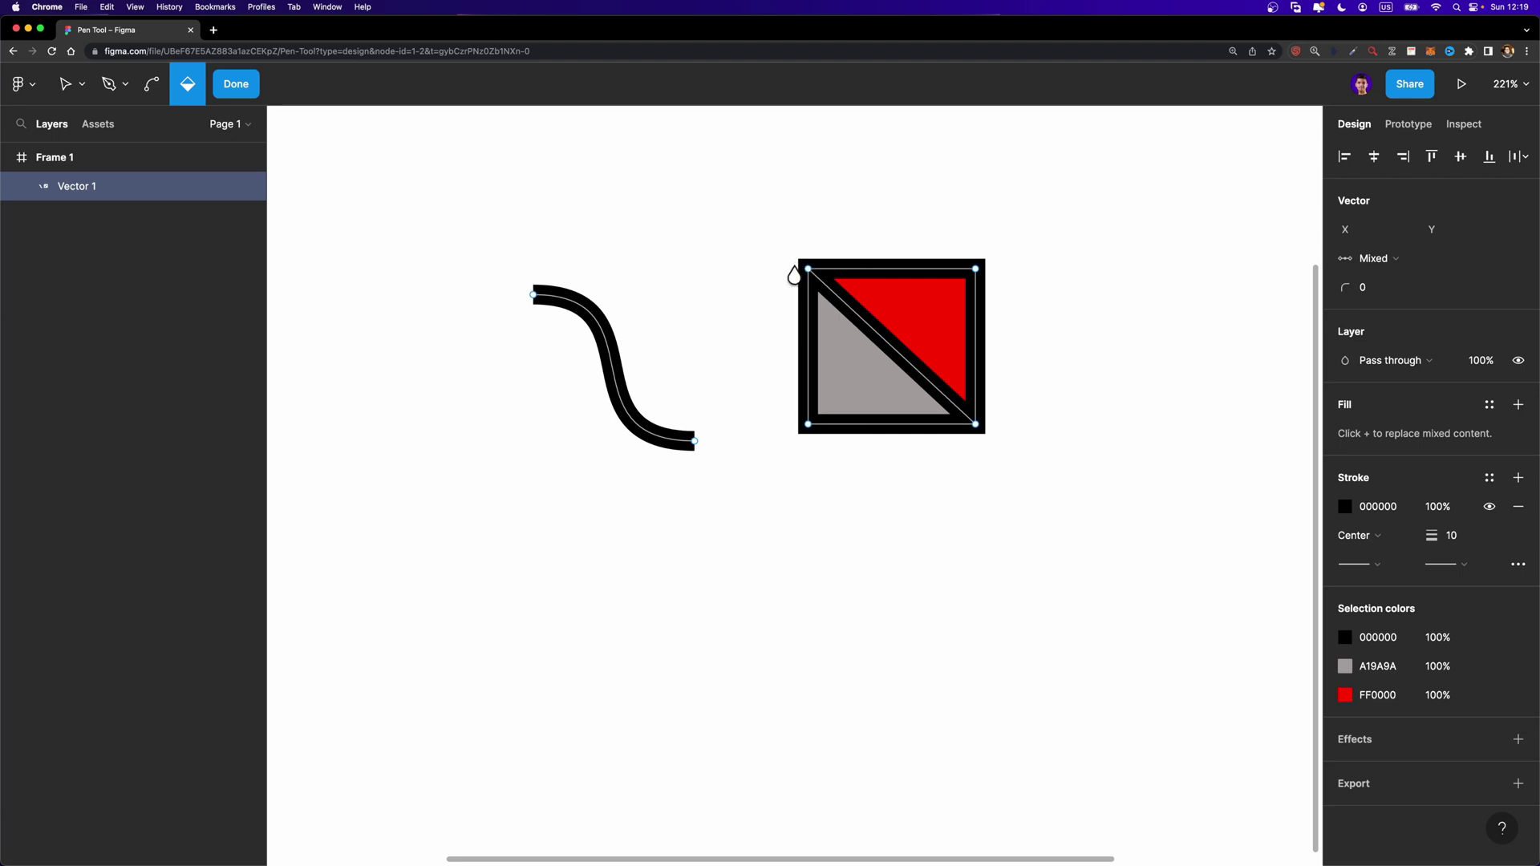
Step: Curve the rectangle's top edge upward by bending its upper-left corner, handle at about X 427.5, Y 151, keeping Mirror angle and length
{"action": "left_click", "coordinate": [151, 92]}
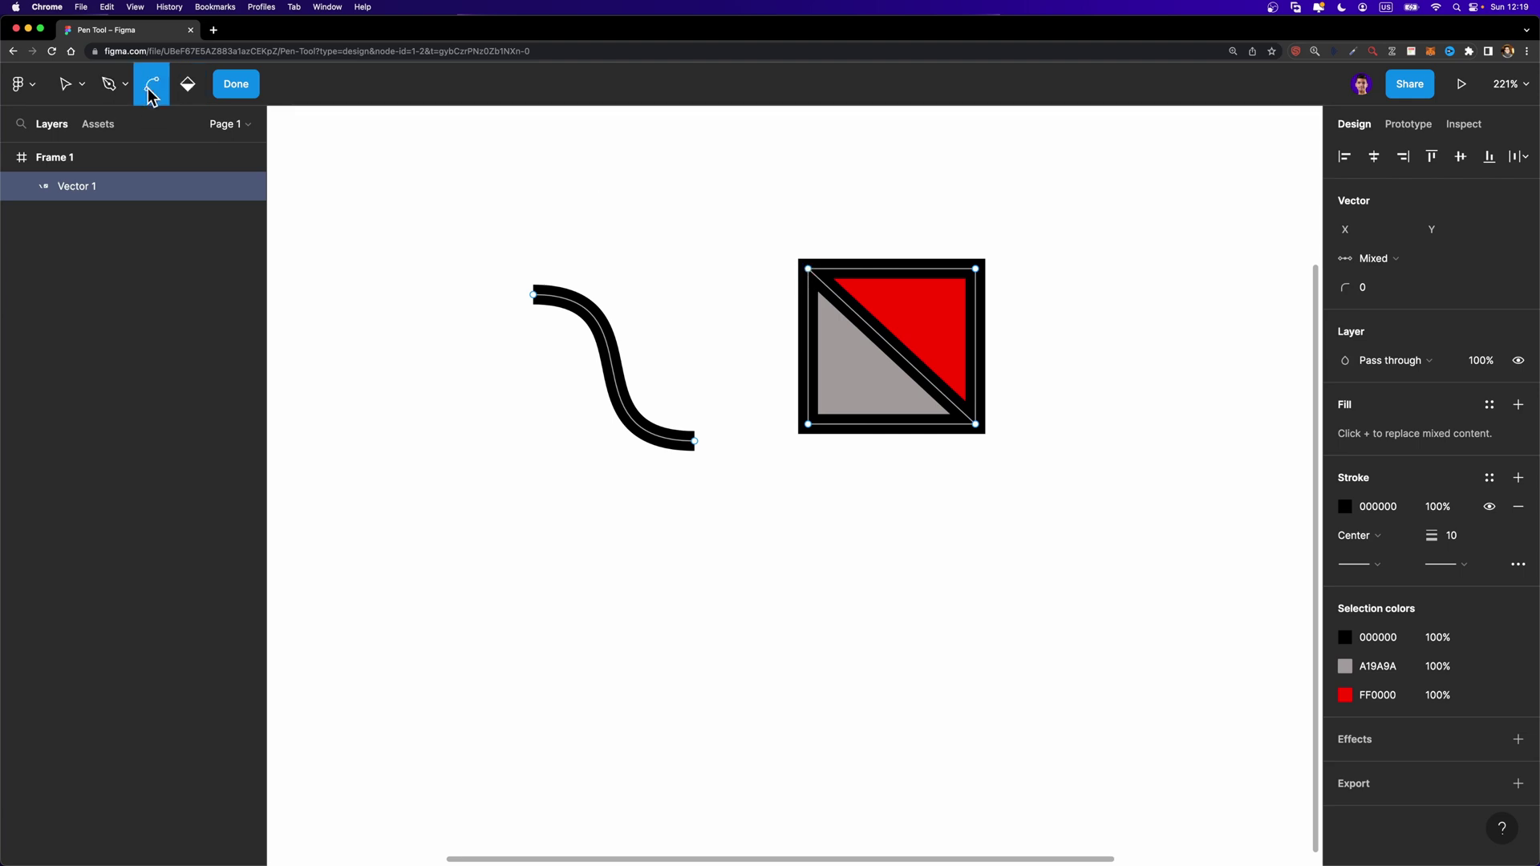
{"action": "left_click_drag", "start_coordinate": [808, 269], "coordinate": [859, 251]}
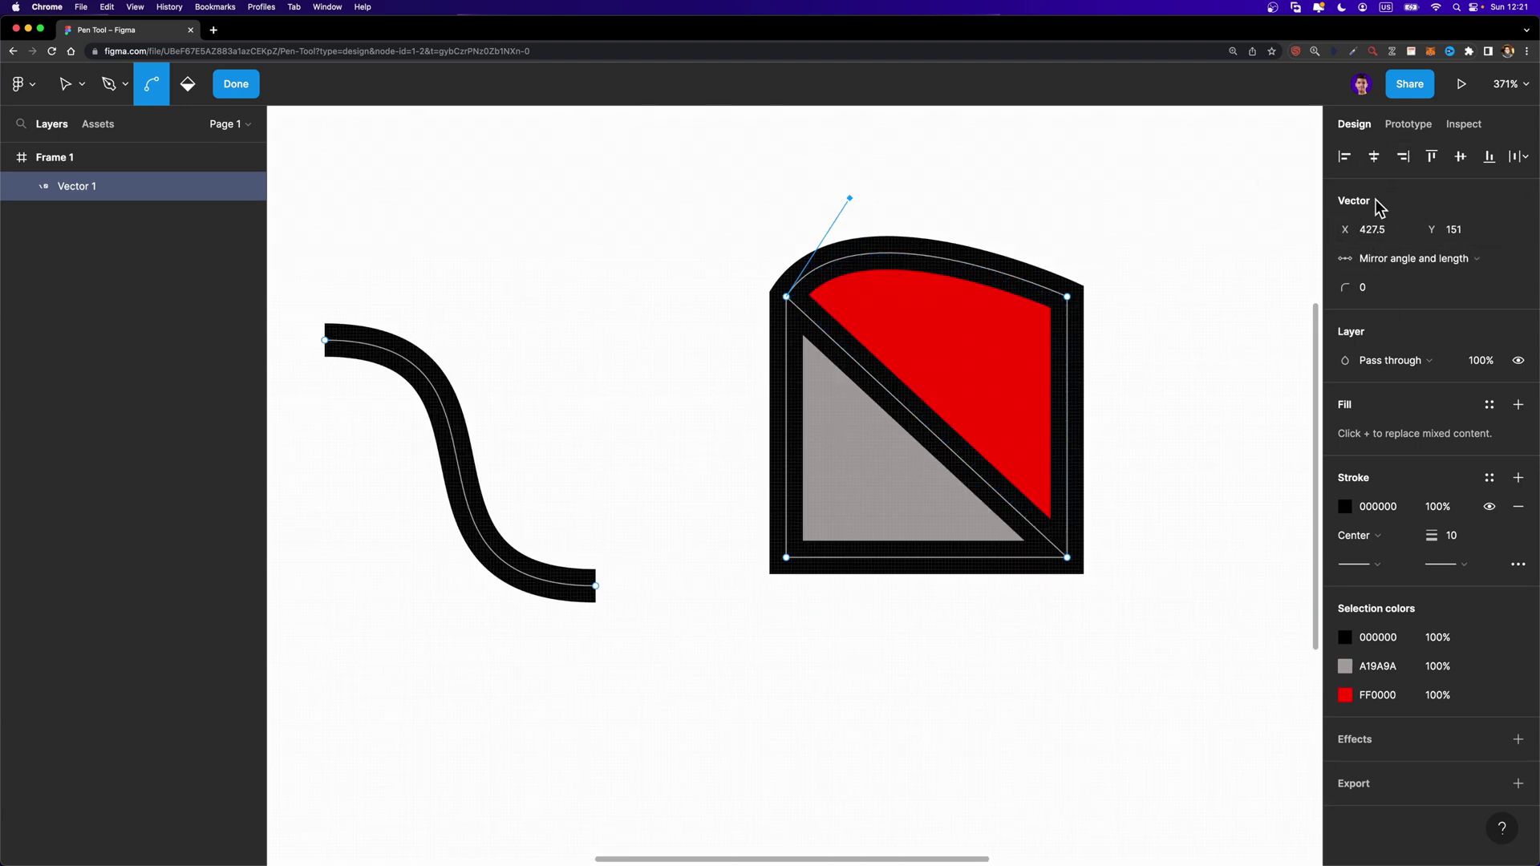
{"action": "left_click", "coordinate": [1418, 258]}
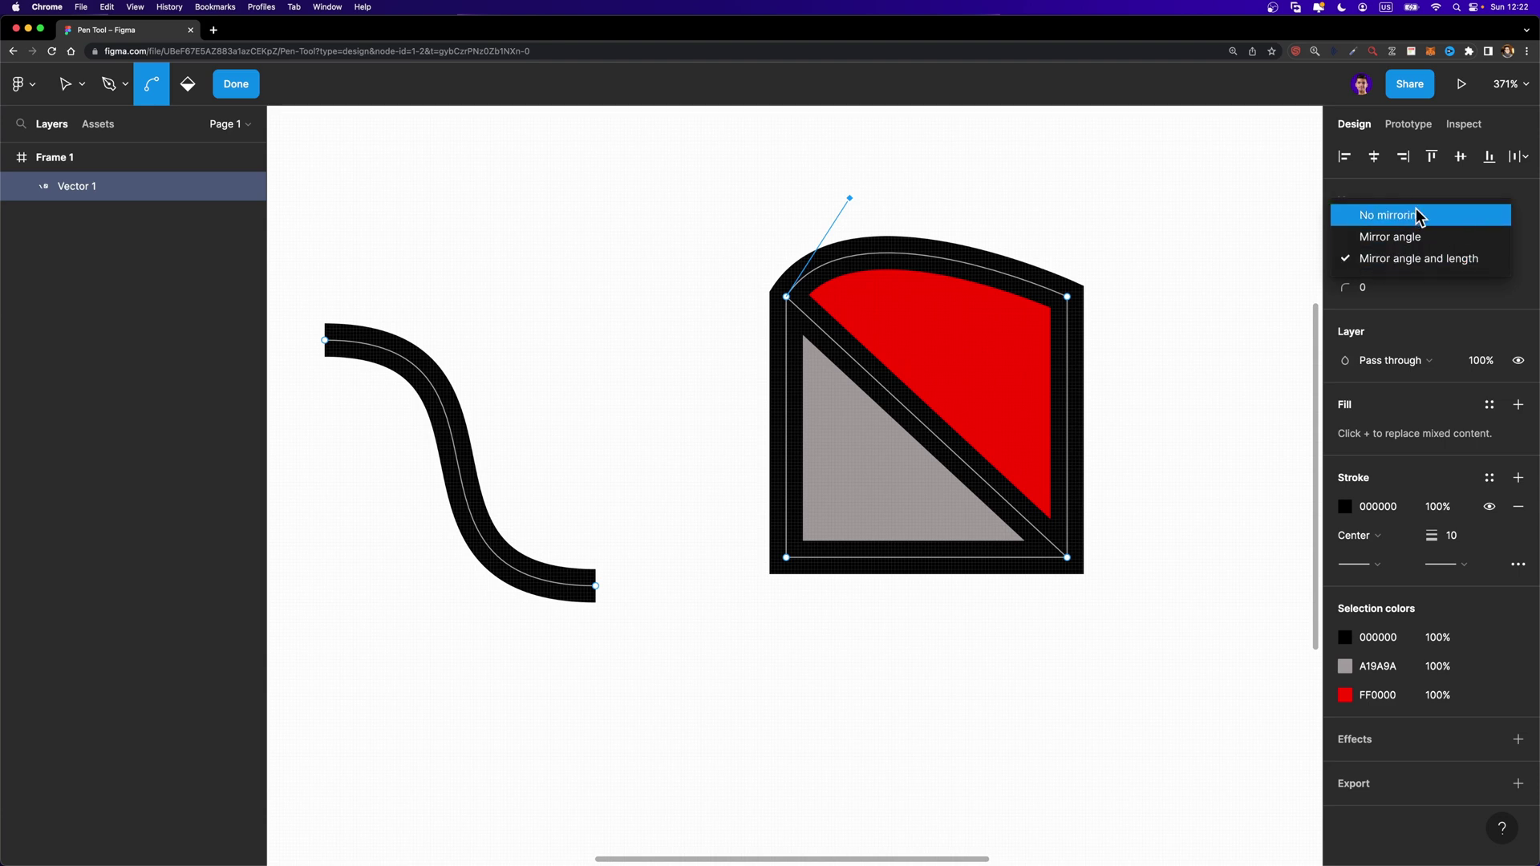
{"action": "left_click", "coordinate": [1386, 192]}
{"action": "left_click", "coordinate": [1425, 260]}
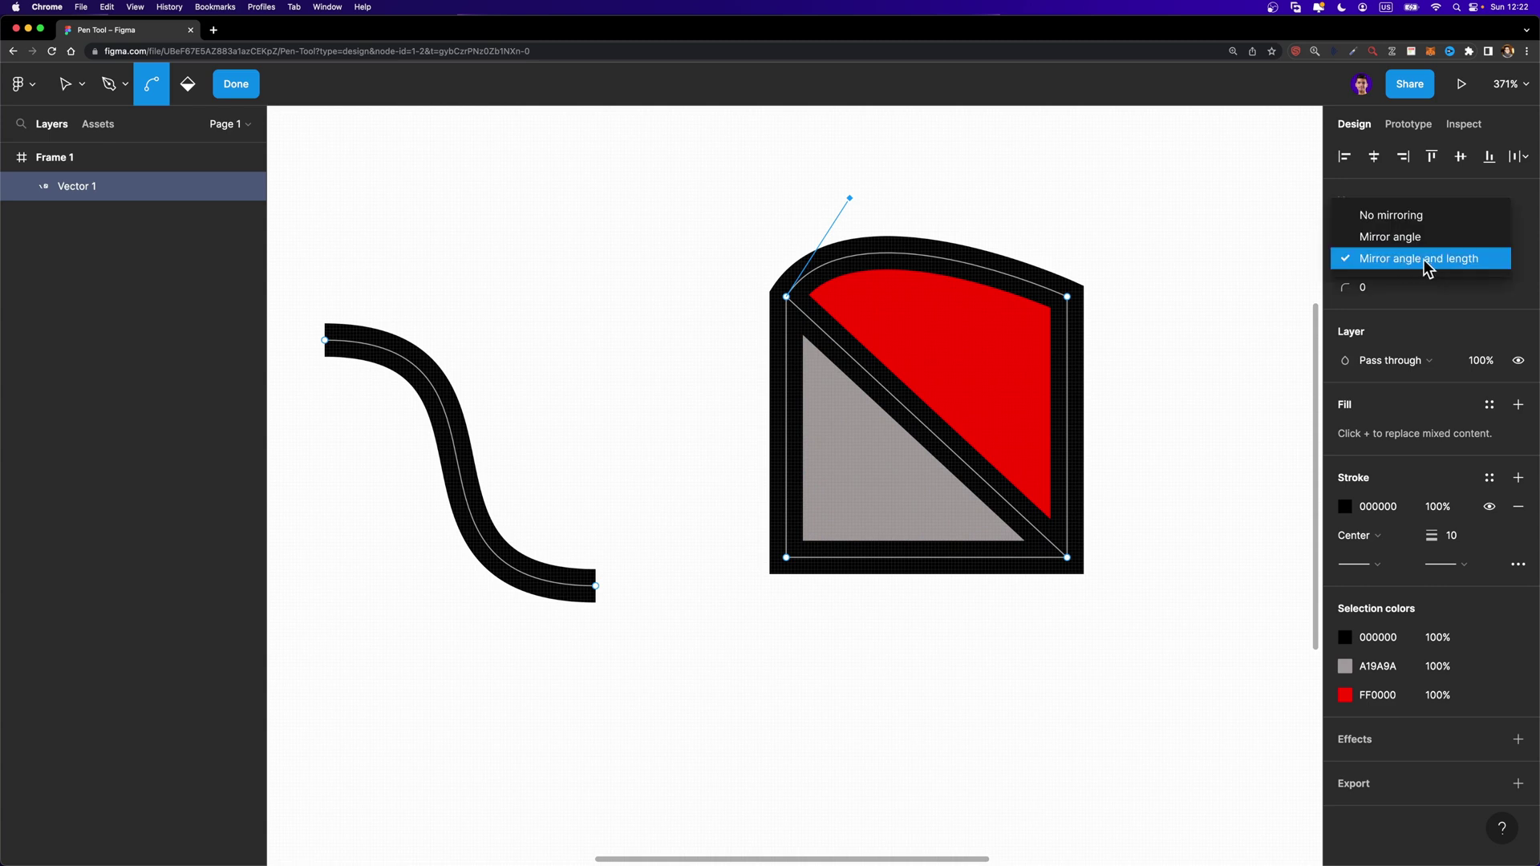
{"action": "left_click", "coordinate": [1366, 259]}
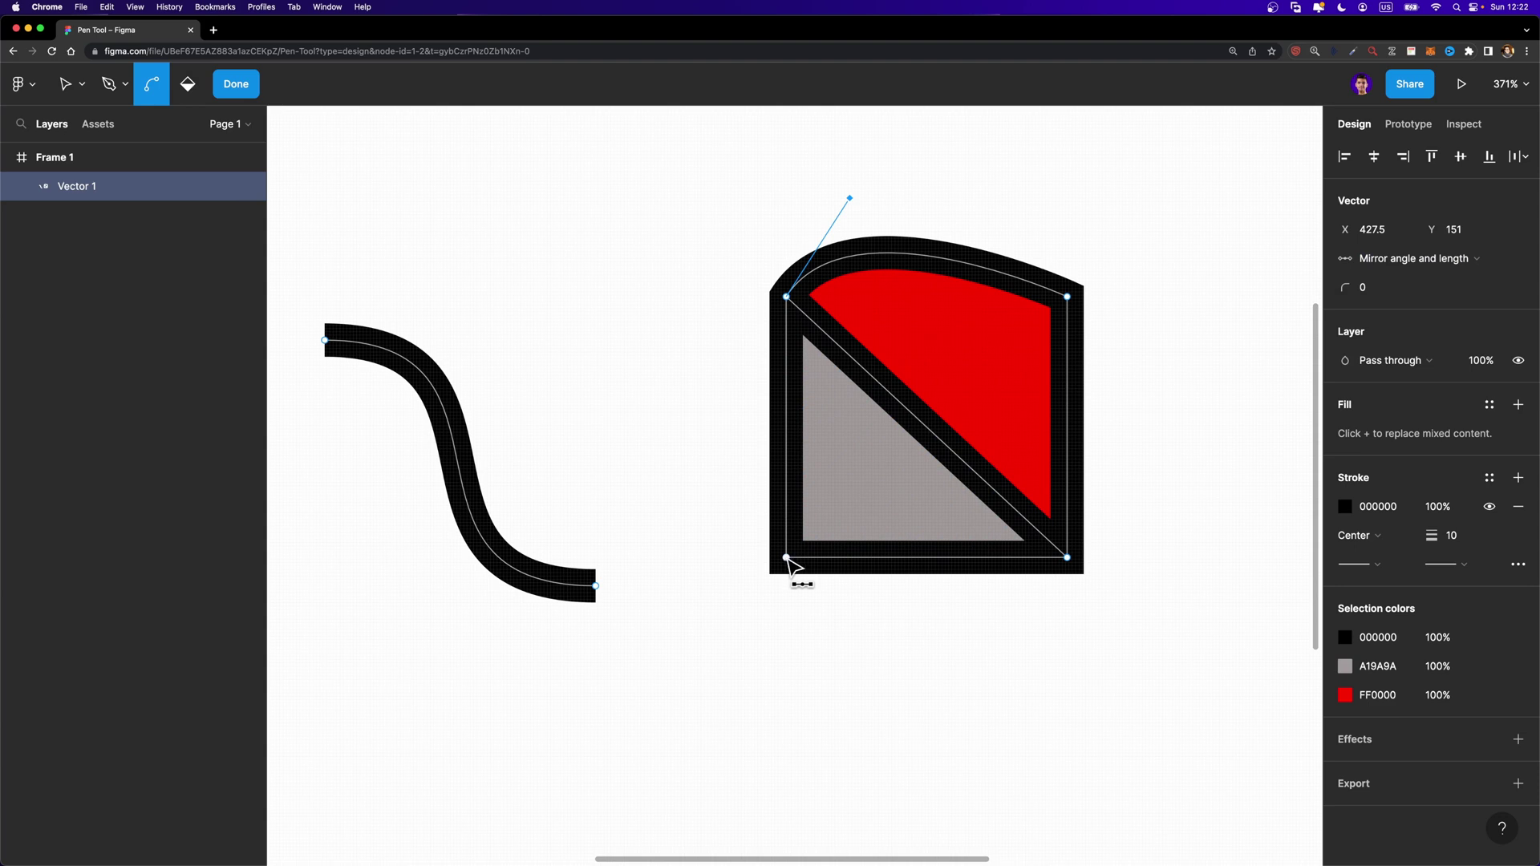
Step: Bend the rectangle's lower-left corner with mirrored handles to bulge the left edge, and curve the bottom edge inward by moving its handle without mirroring
{"action": "left_click_drag", "start_coordinate": [786, 558], "coordinate": [872, 639]}
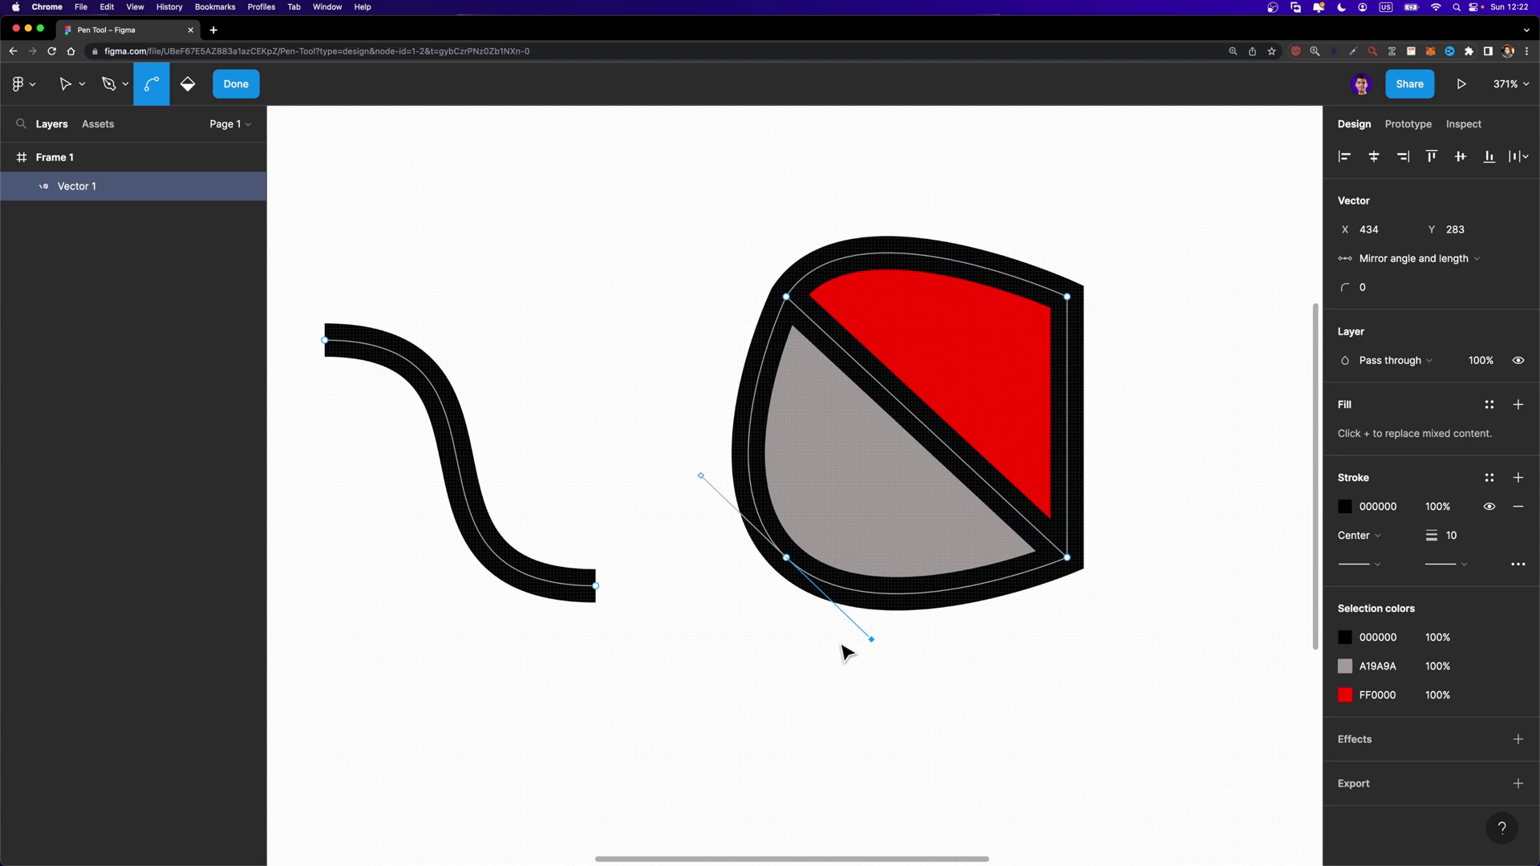
{"action": "mouse_move", "coordinate": [874, 641]}
{"action": "left_mouse_down"}
{"action": "mouse_move", "coordinate": [887, 612]}
{"action": "mouse_move", "coordinate": [835, 684]}
{"action": "mouse_move", "coordinate": [877, 629]}
{"action": "mouse_move", "coordinate": [863, 656]}
{"action": "left_mouse_up"}
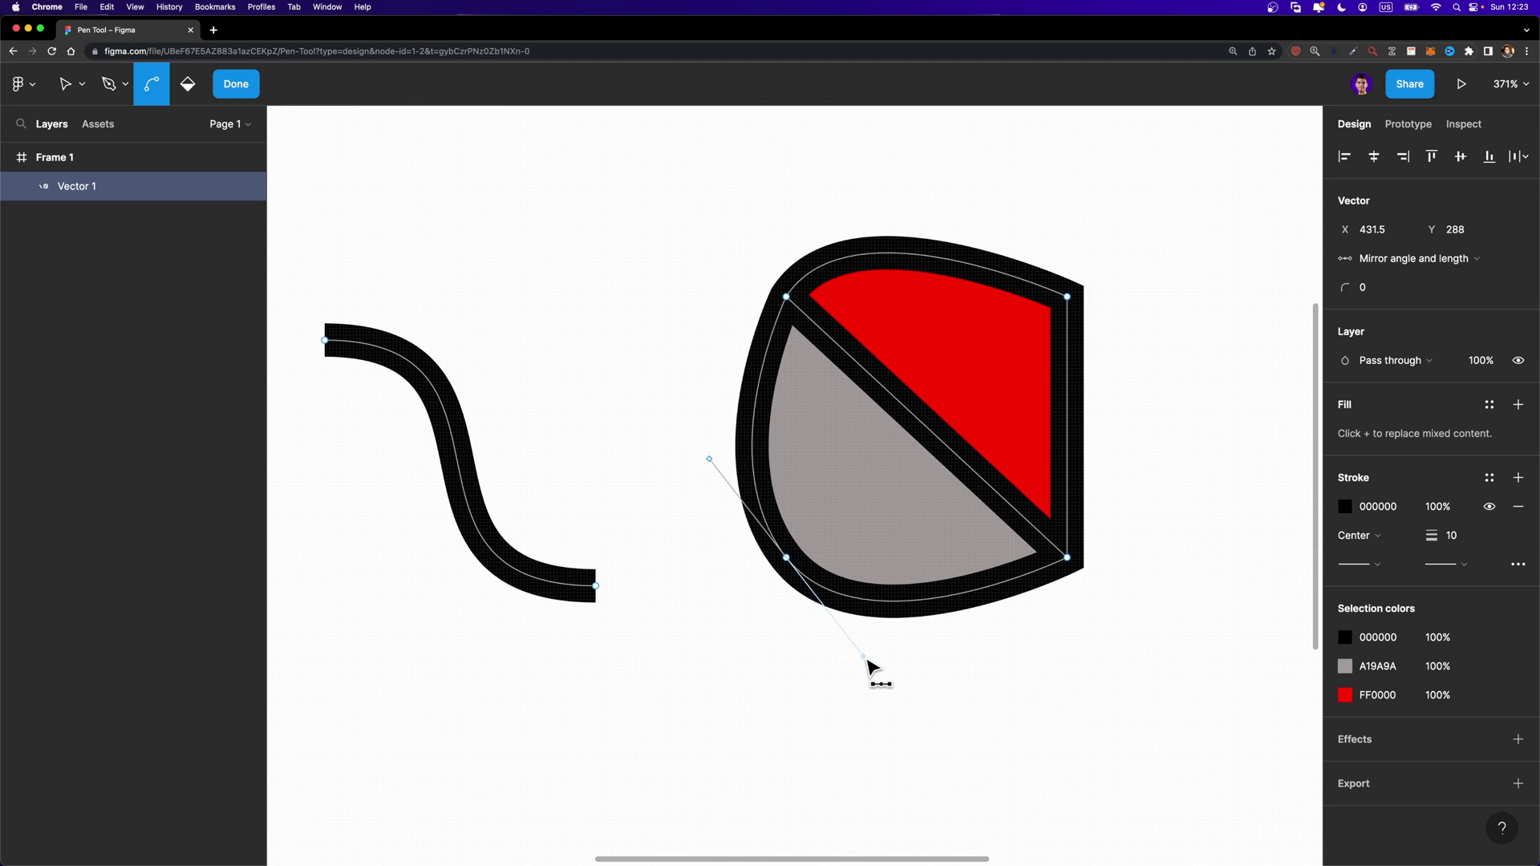
{"action": "left_click_drag", "start_coordinate": [867, 658], "coordinate": [875, 609]}
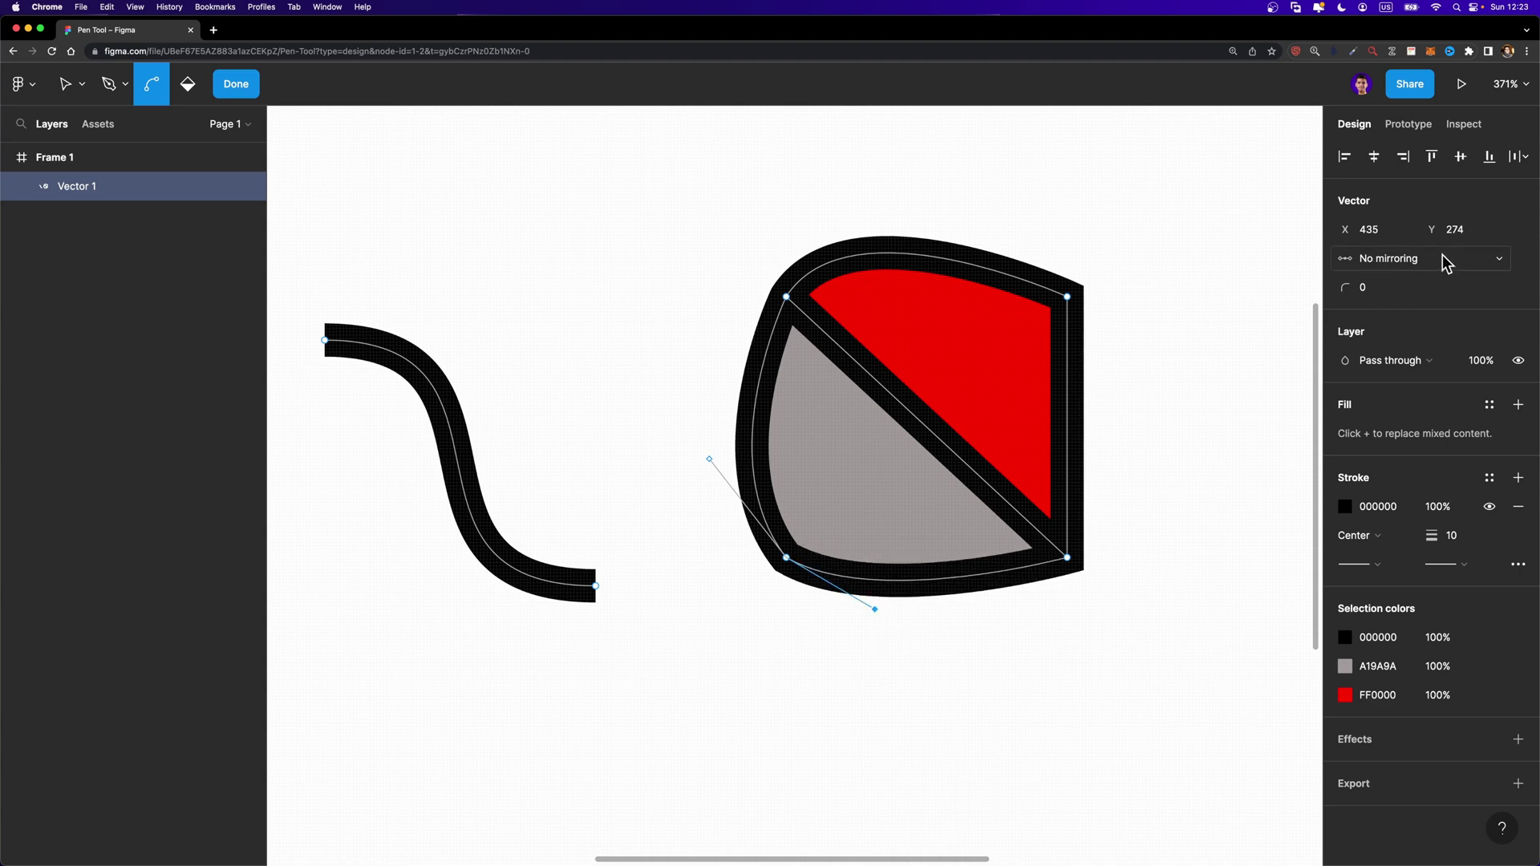
{"action": "left_click_drag", "start_coordinate": [875, 609], "coordinate": [884, 508]}
{"action": "left_click", "coordinate": [239, 87]}
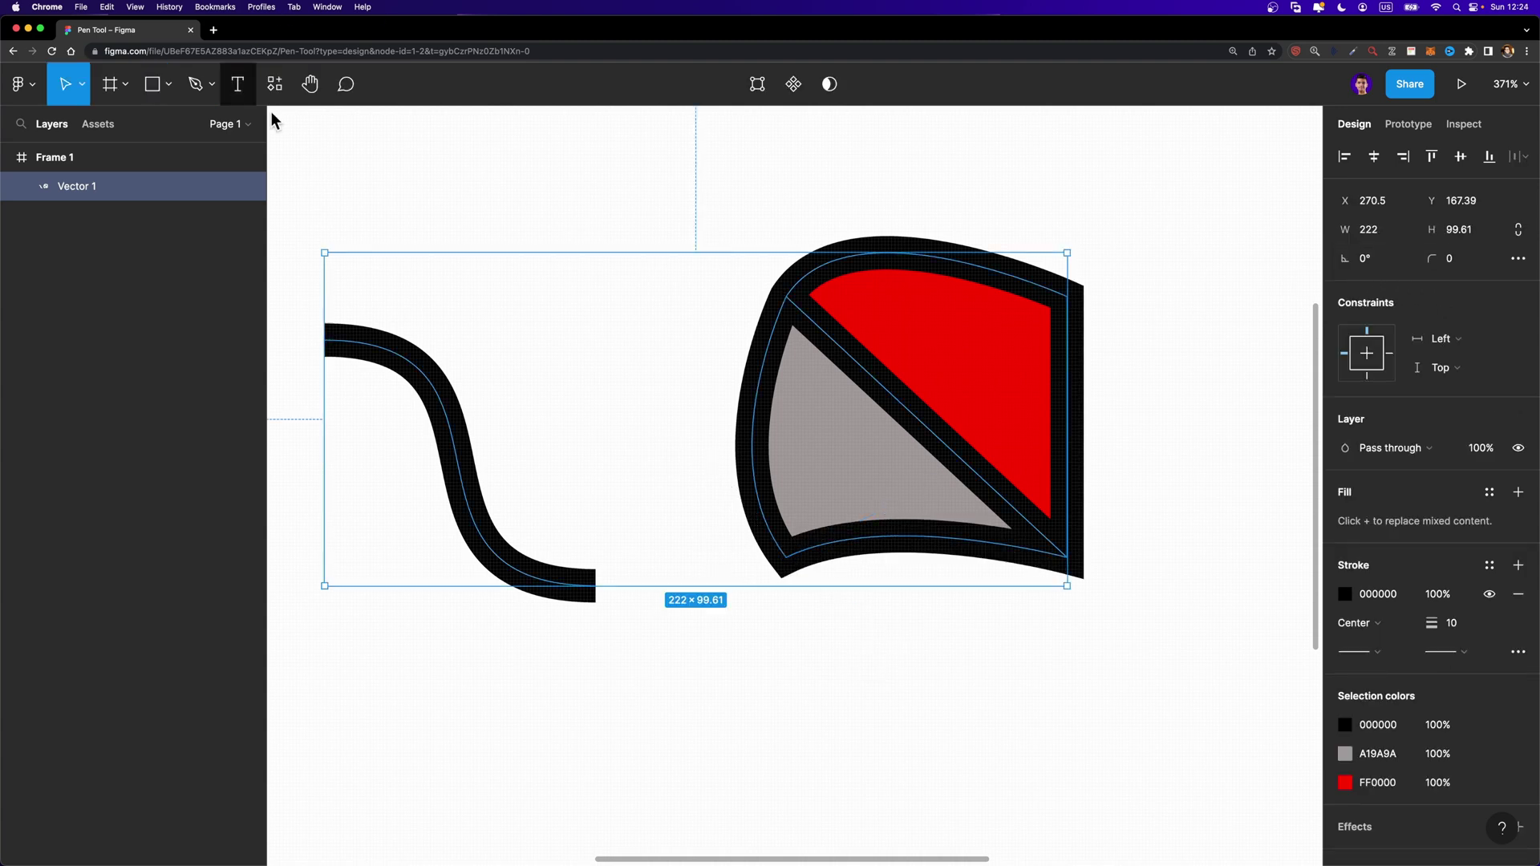
Step: Draw a new closed five-point shape with the Pen tool below the existing drawing, its upper-right point at about X 382.5, Y 317
{"action": "scroll", "coordinate": [822, 653], "scroll_direction": "down", "scroll_amount": 5}
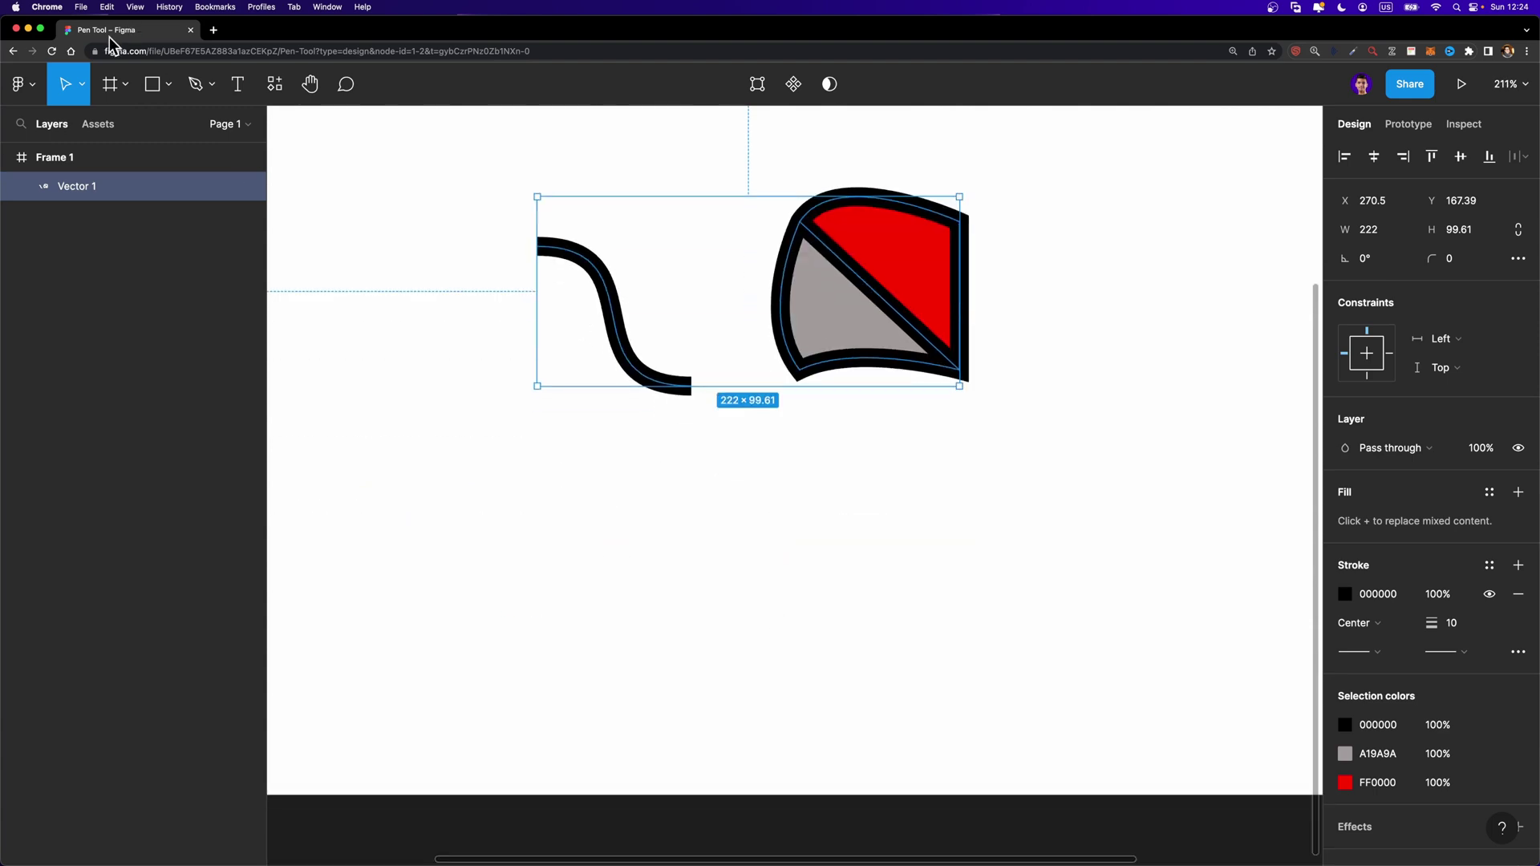
{"action": "left_click", "coordinate": [195, 83]}
{"action": "left_click", "coordinate": [619, 482]}
{"action": "left_click", "coordinate": [750, 481]}
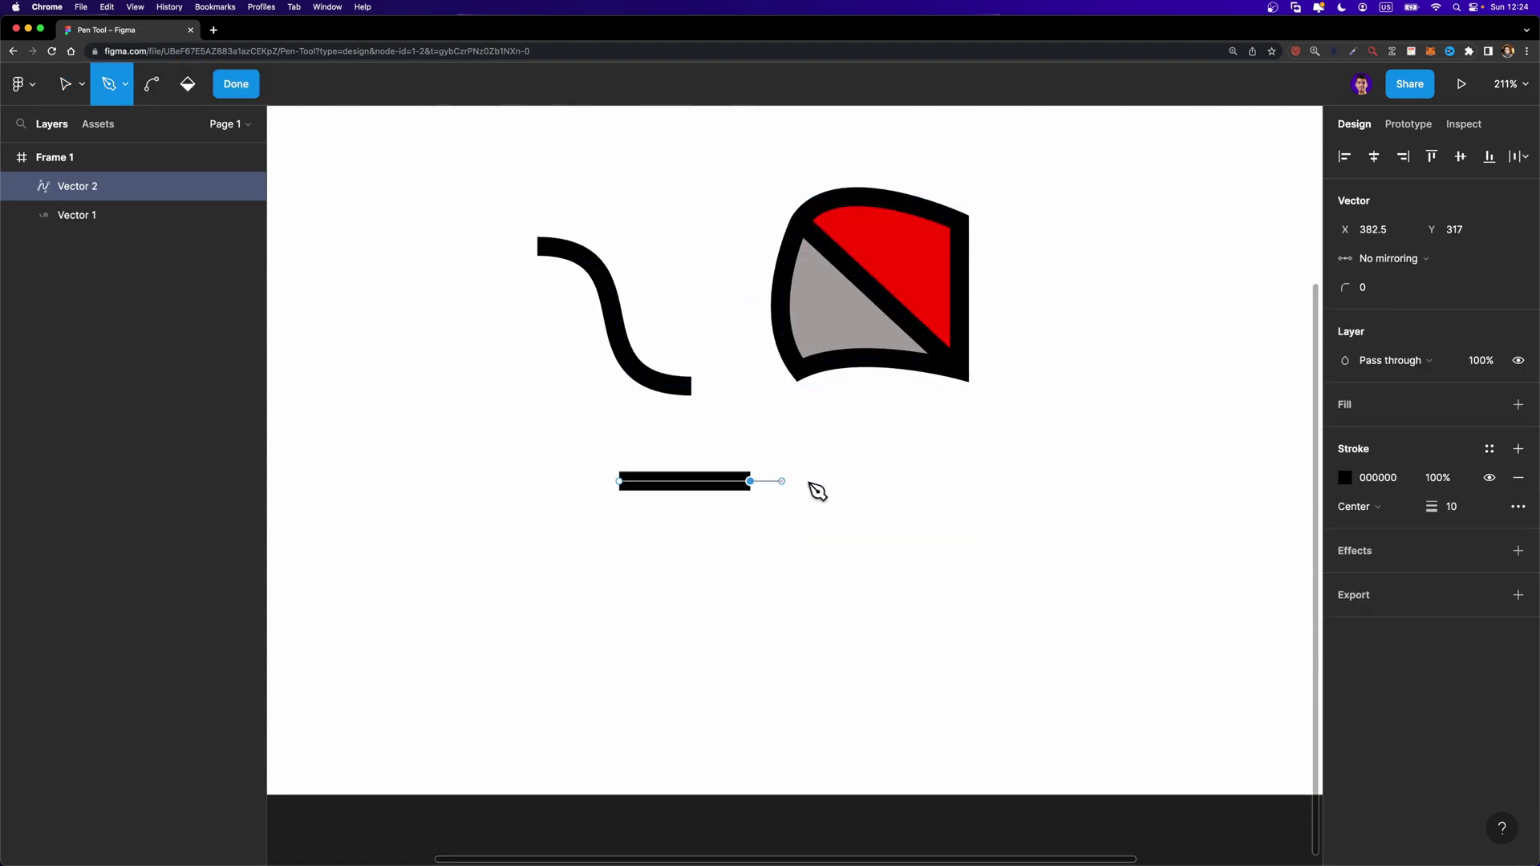
{"action": "left_click", "coordinate": [816, 548]}
{"action": "left_click", "coordinate": [680, 609]}
{"action": "left_click", "coordinate": [656, 531]}
{"action": "left_click", "coordinate": [620, 483]}
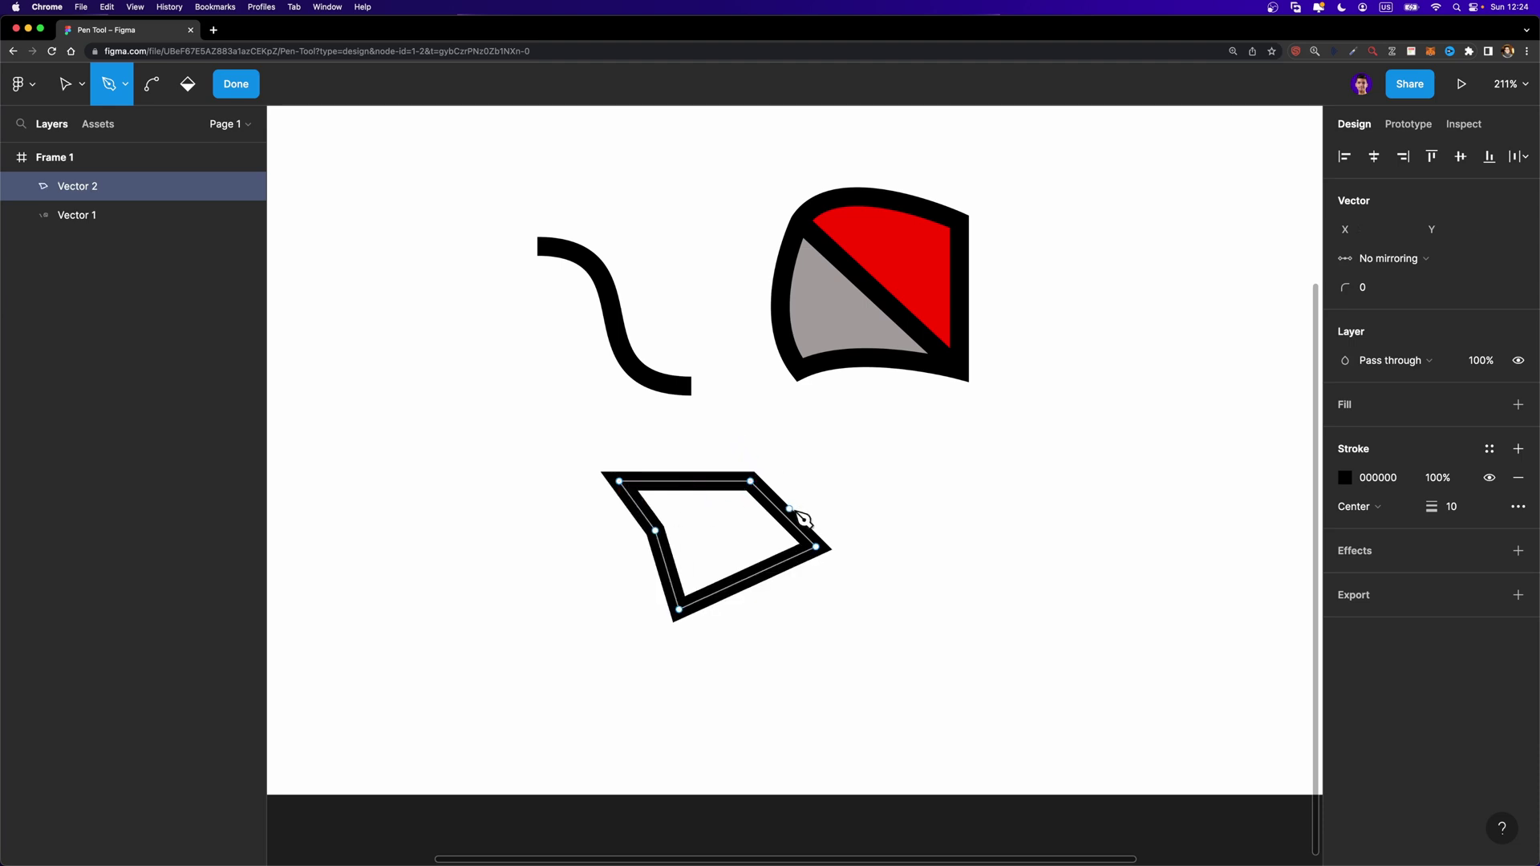
Step: Try deleting the five-point shape's upper-right anchor point twice, undoing each deletion, and finally delete and heal it so the outline stays closed
{"action": "scroll", "coordinate": [704, 514], "scroll_direction": "up", "scroll_amount": 1}
{"action": "scroll", "coordinate": [705, 514], "scroll_direction": "up", "scroll_amount": 3}
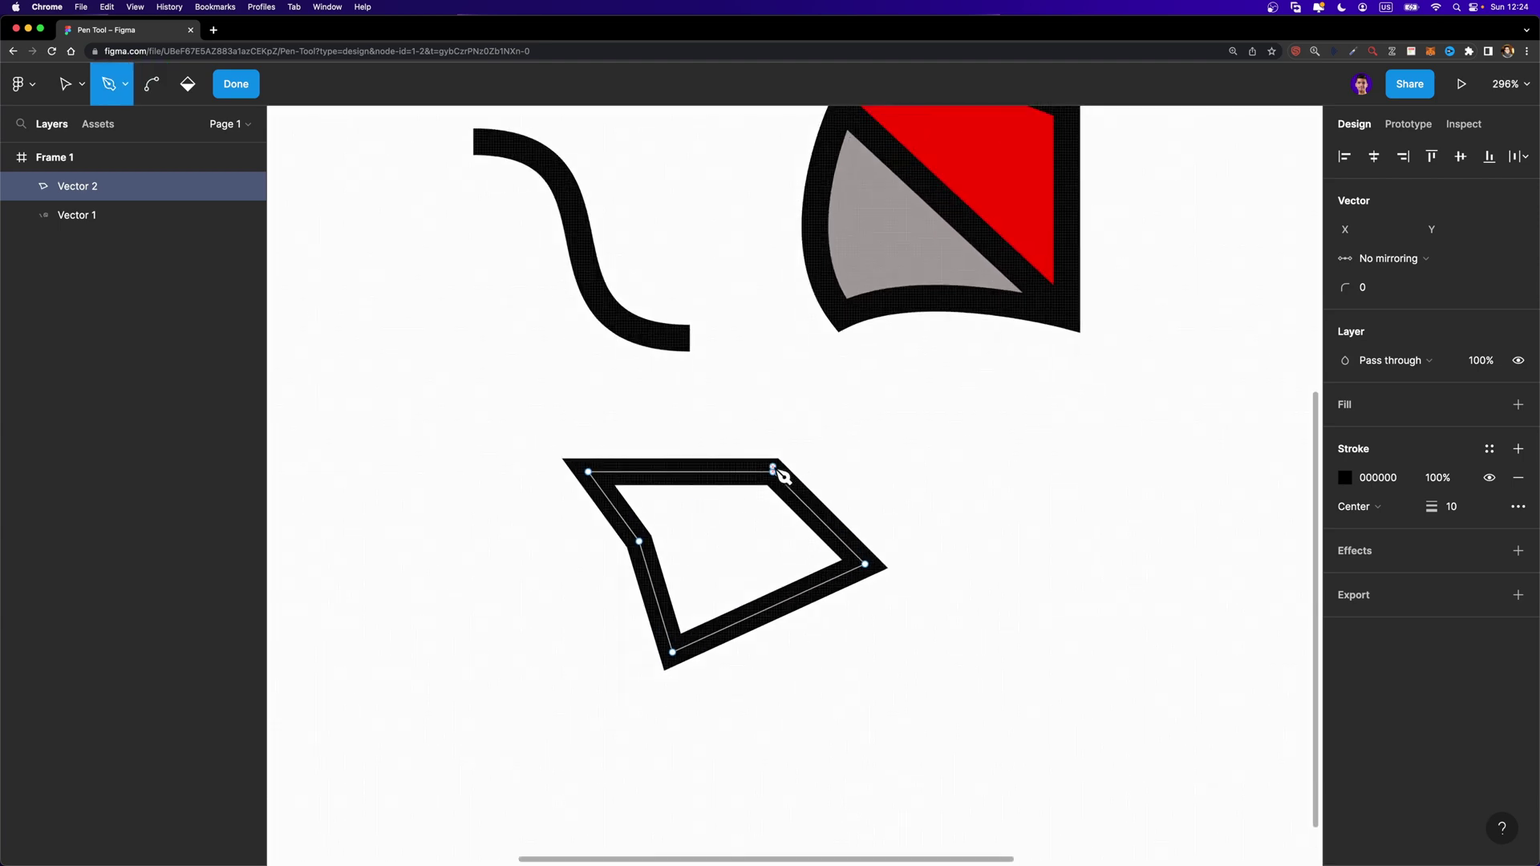
{"action": "left_click", "coordinate": [67, 90]}
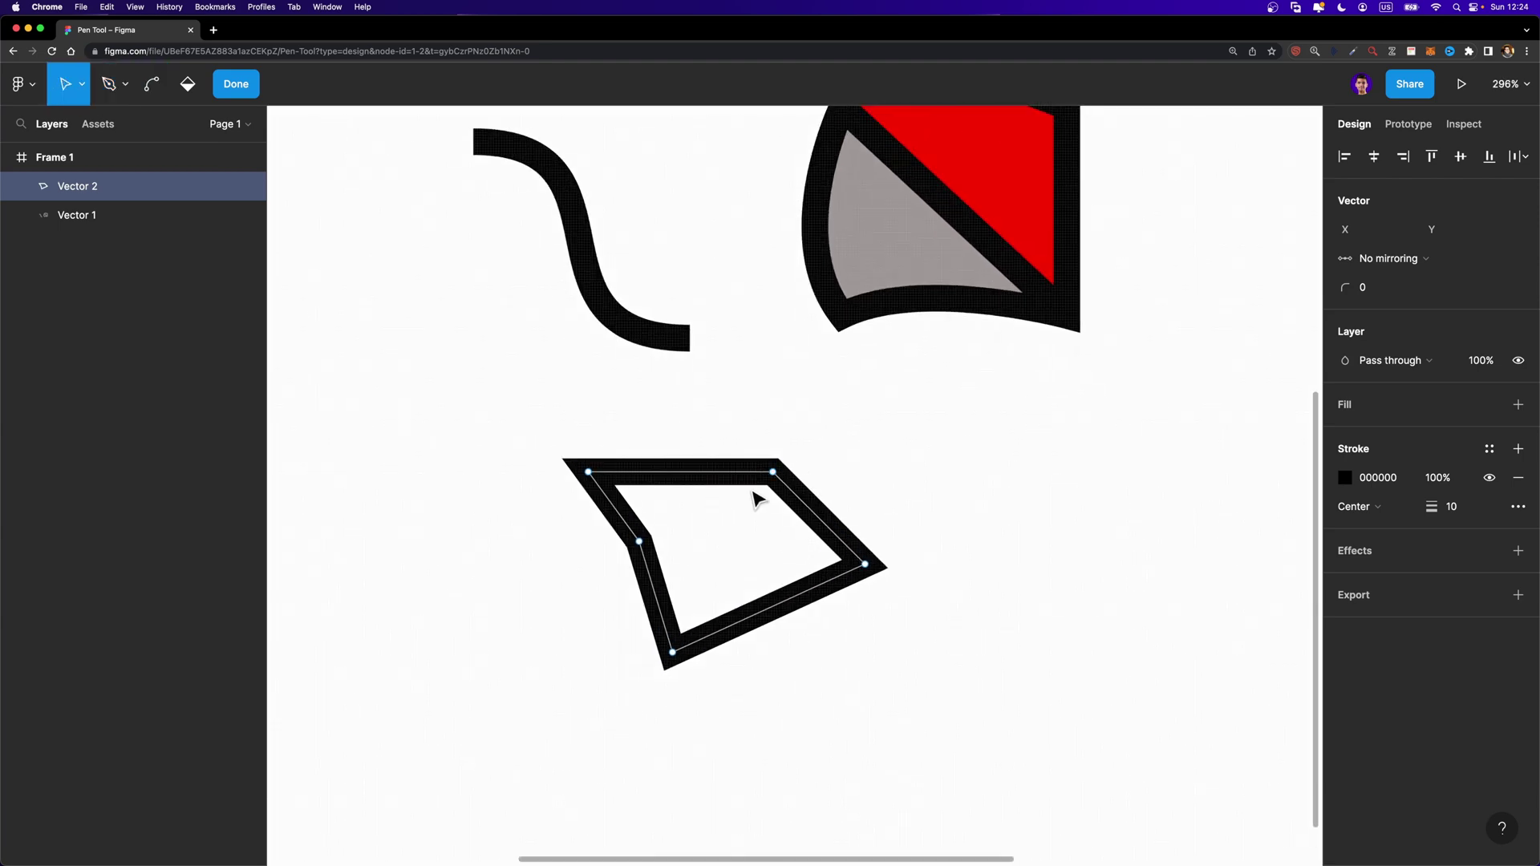
{"action": "left_click", "coordinate": [773, 474]}
{"action": "key", "text": "Delete"}
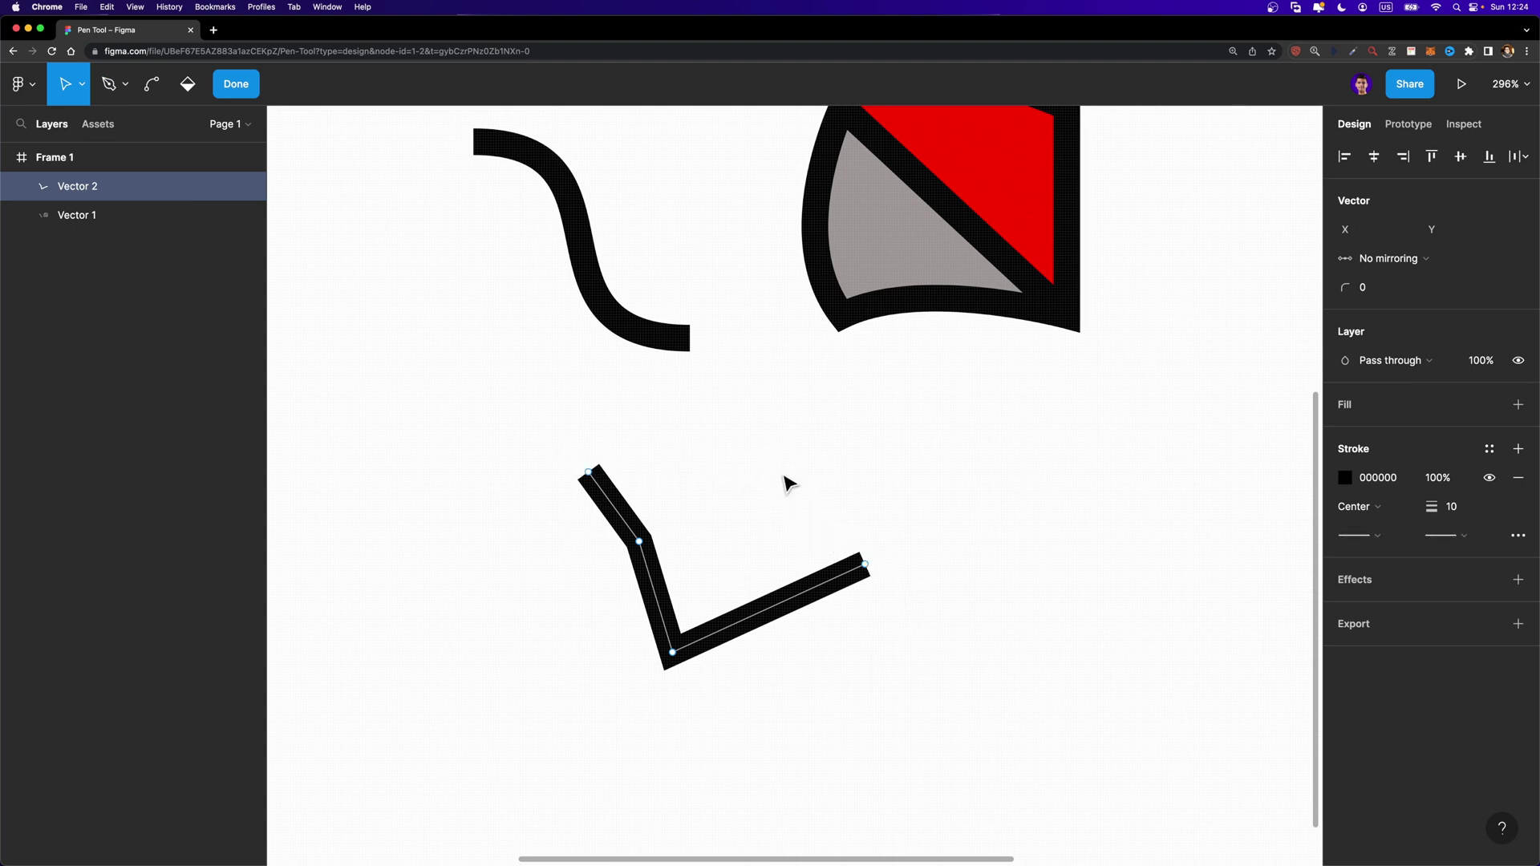
{"action": "key", "text": "super+z"}
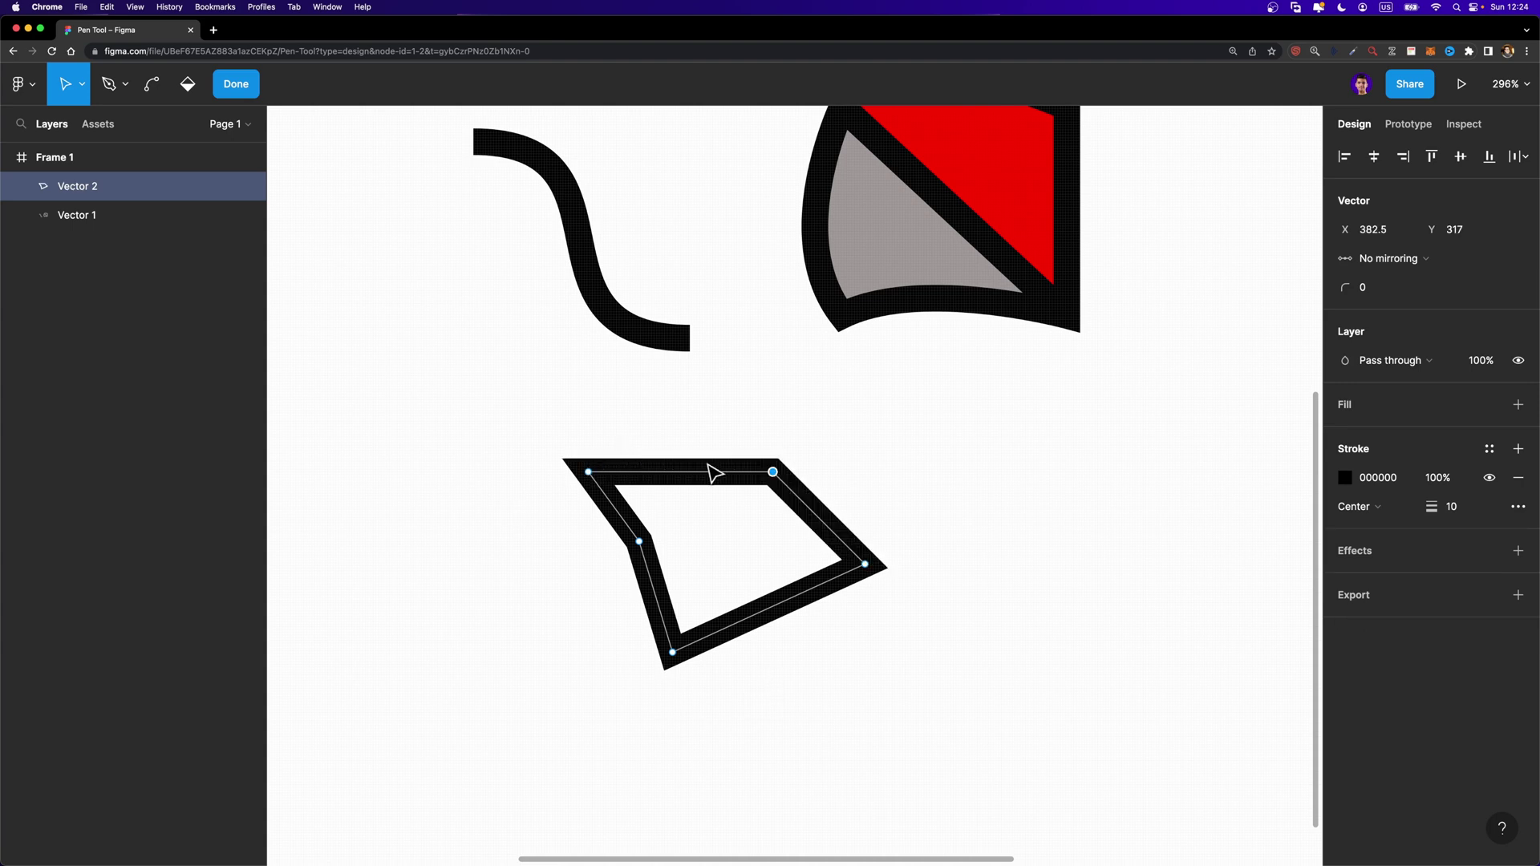
{"action": "key", "text": "Delete"}
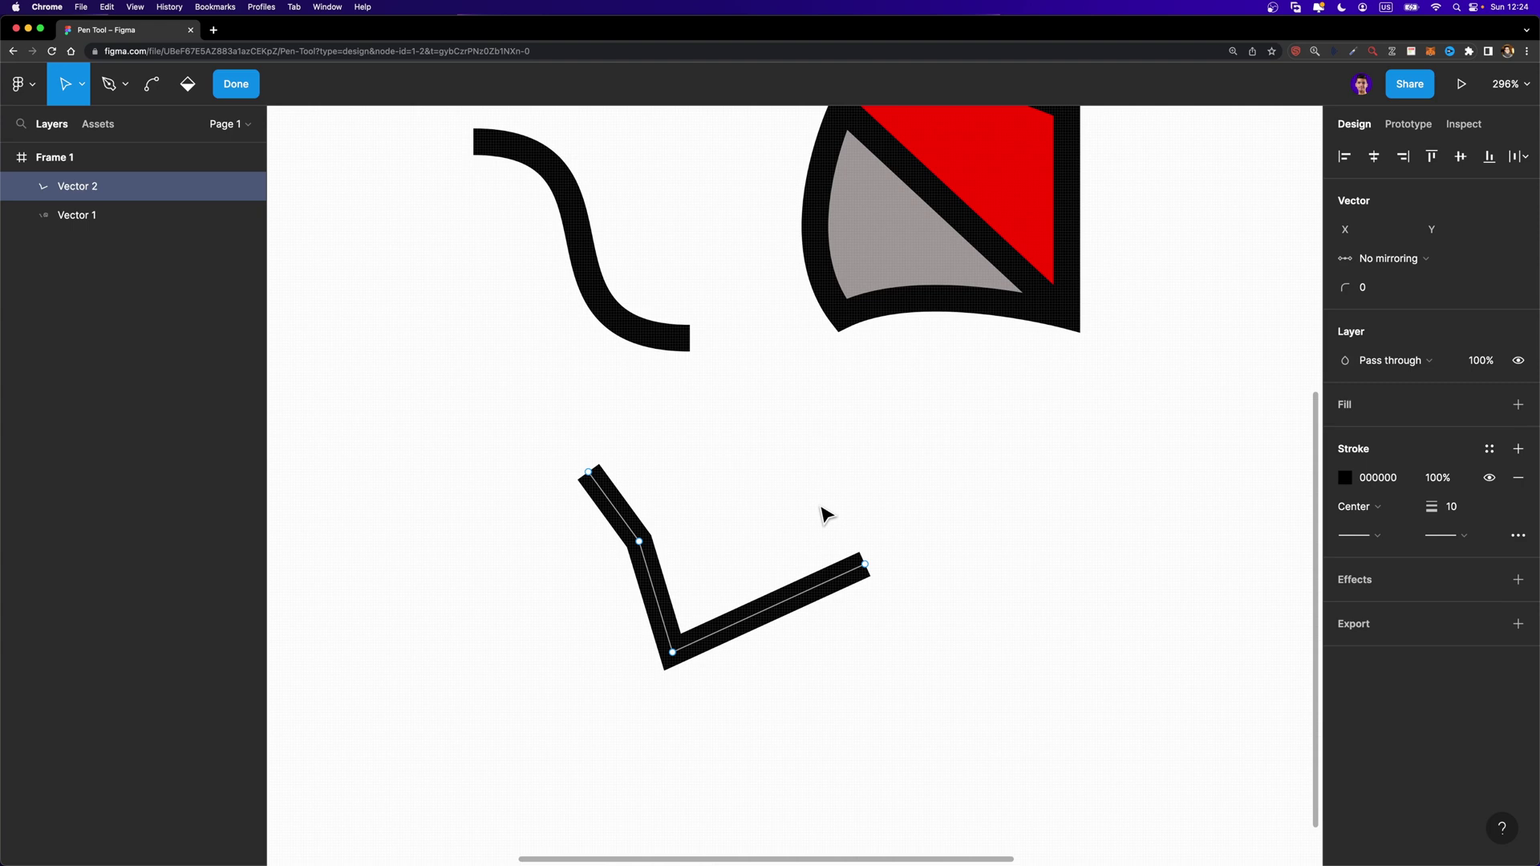
{"action": "key", "text": "super+z"}
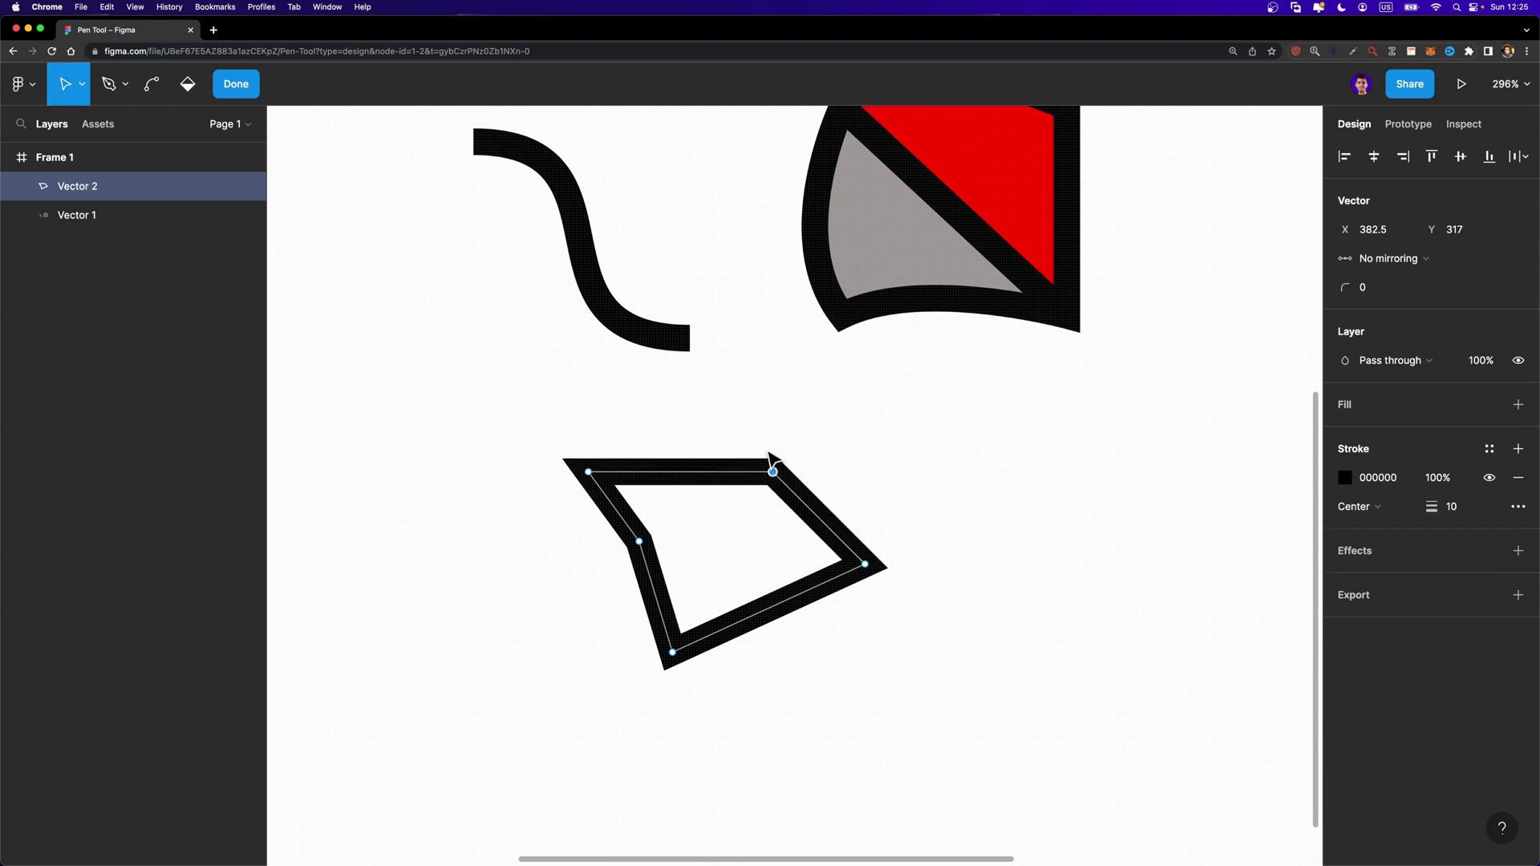
{"action": "key", "text": "shift+BackSpace"}
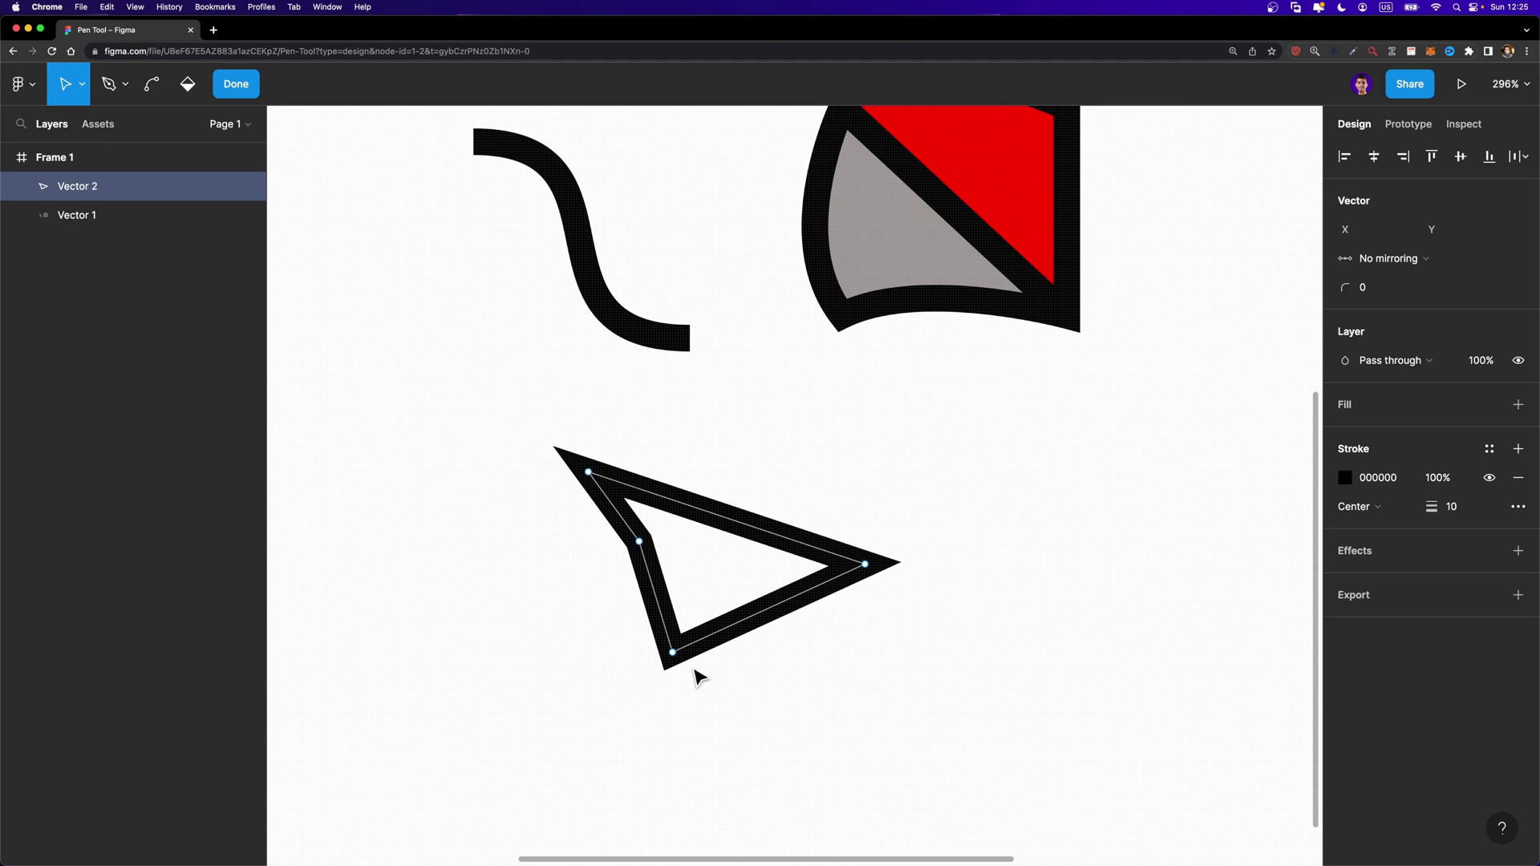
Step: Draw a closed rectangle about 64.5 × 51.5 beside the four-point shape, starting at X 481.5, Y 317, with the Pen tool
{"action": "scroll", "coordinate": [698, 678], "scroll_direction": "right", "scroll_amount": 5}
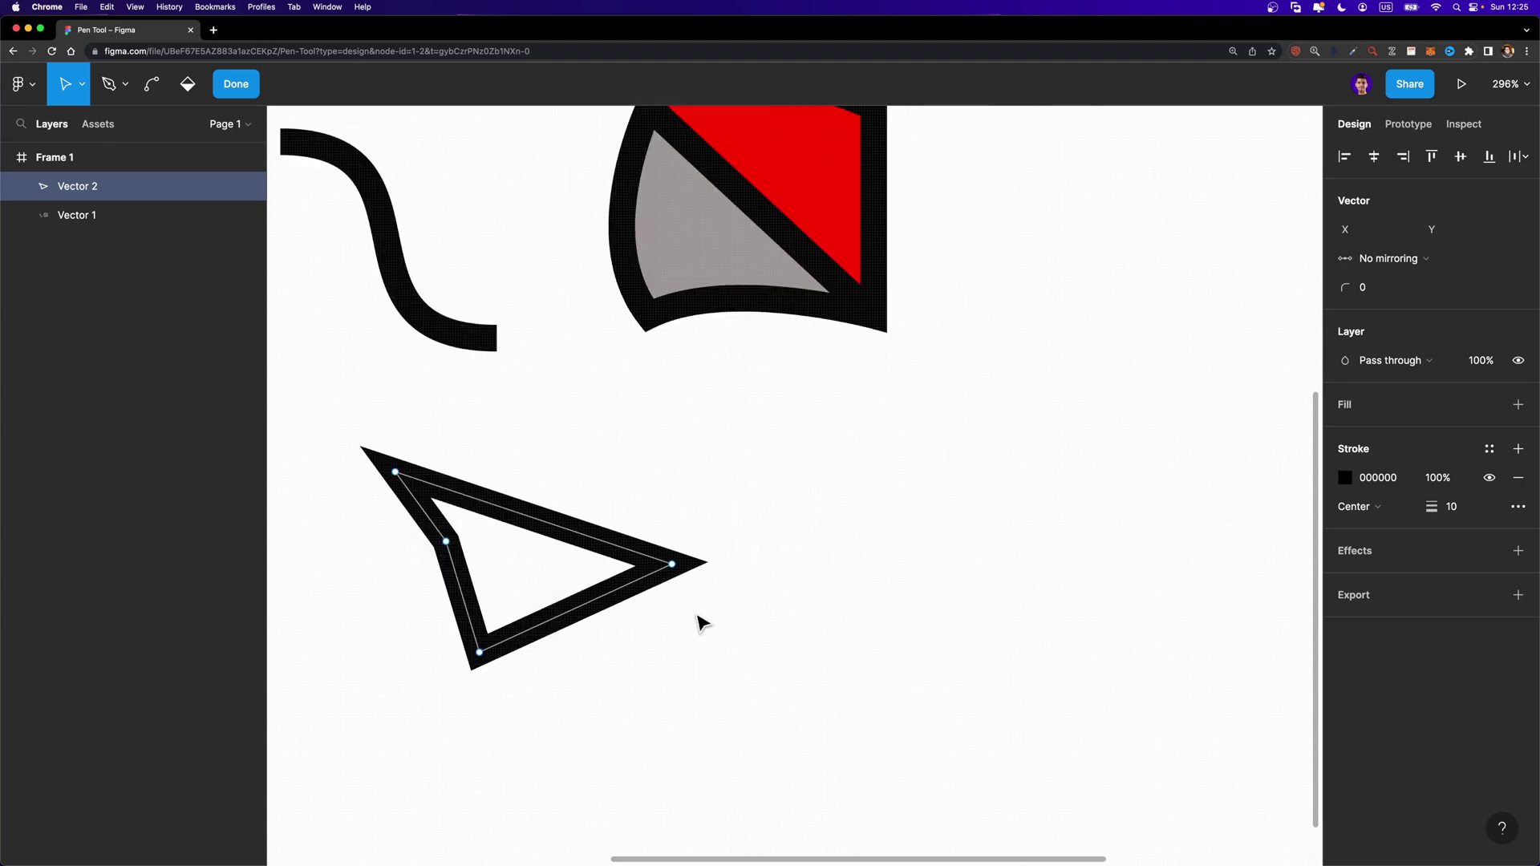
{"action": "key", "text": "p"}
{"action": "left_click", "coordinate": [844, 472]}
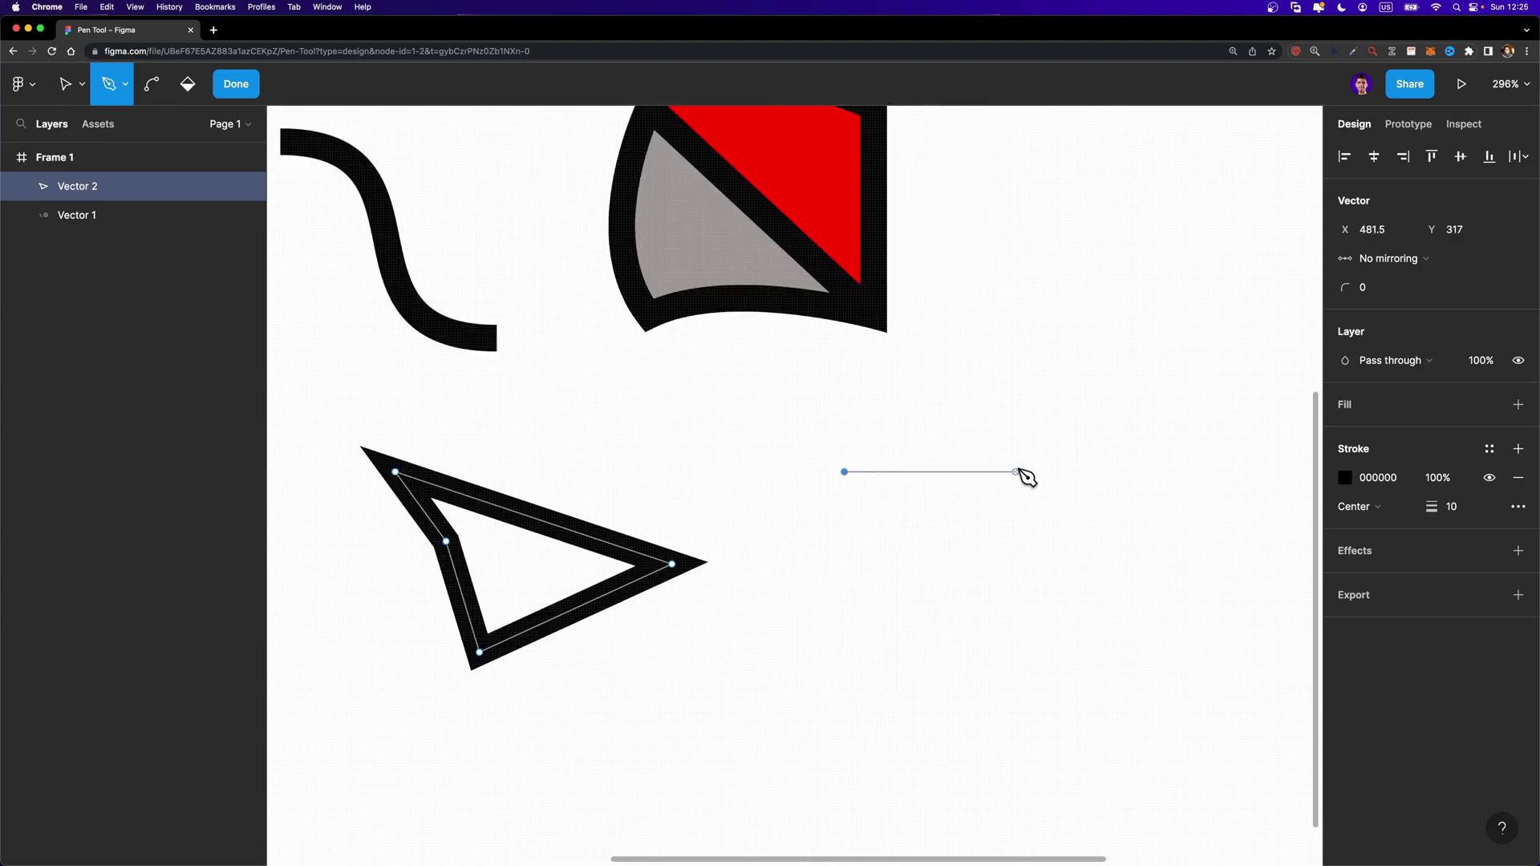
{"action": "left_click", "coordinate": [1016, 472]}
{"action": "left_click", "coordinate": [1016, 609]}
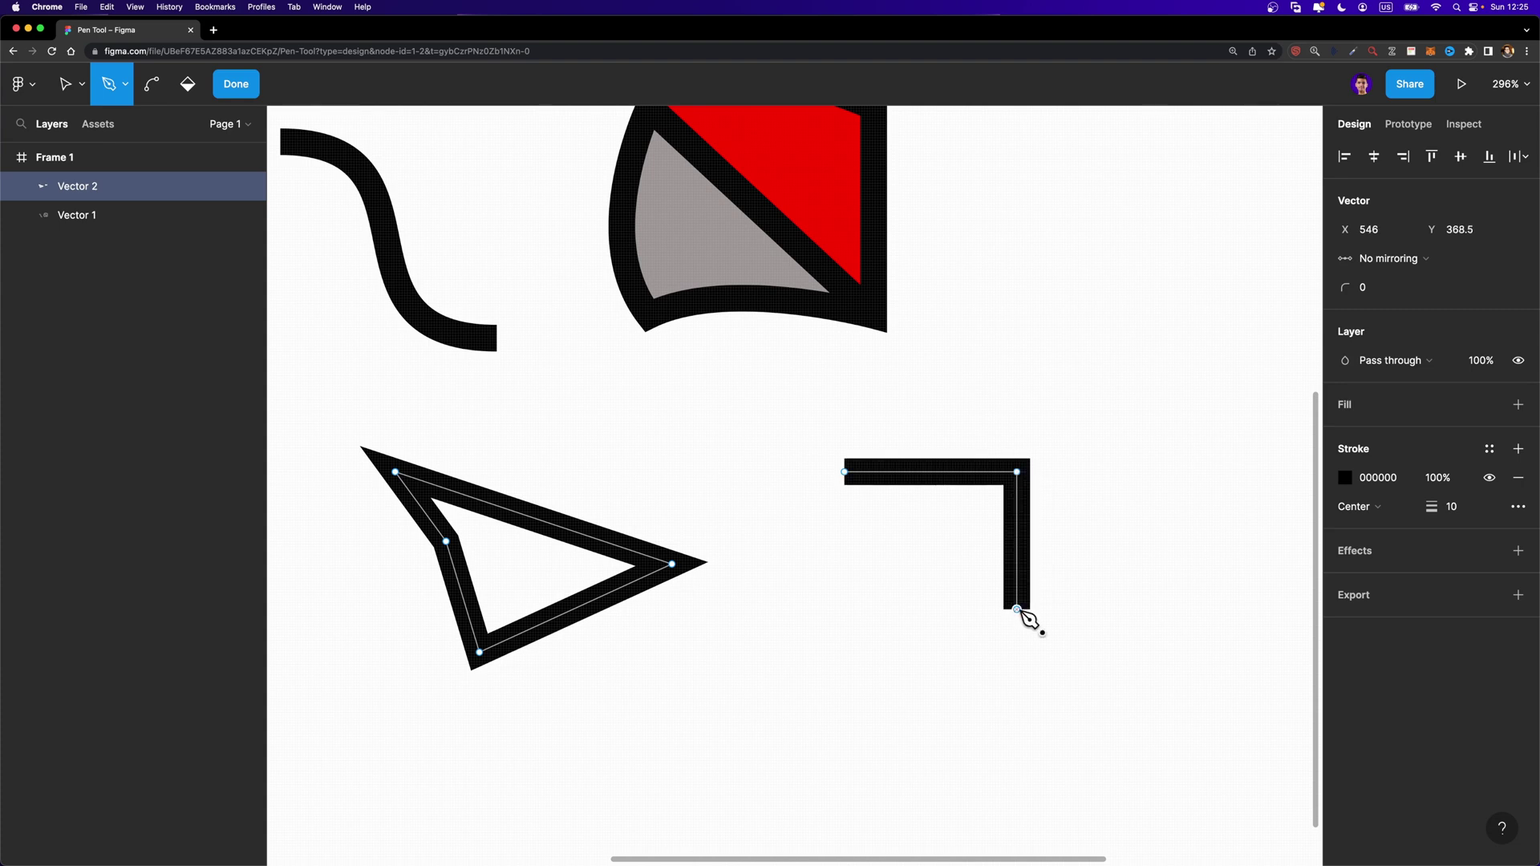
{"action": "left_click", "coordinate": [843, 610]}
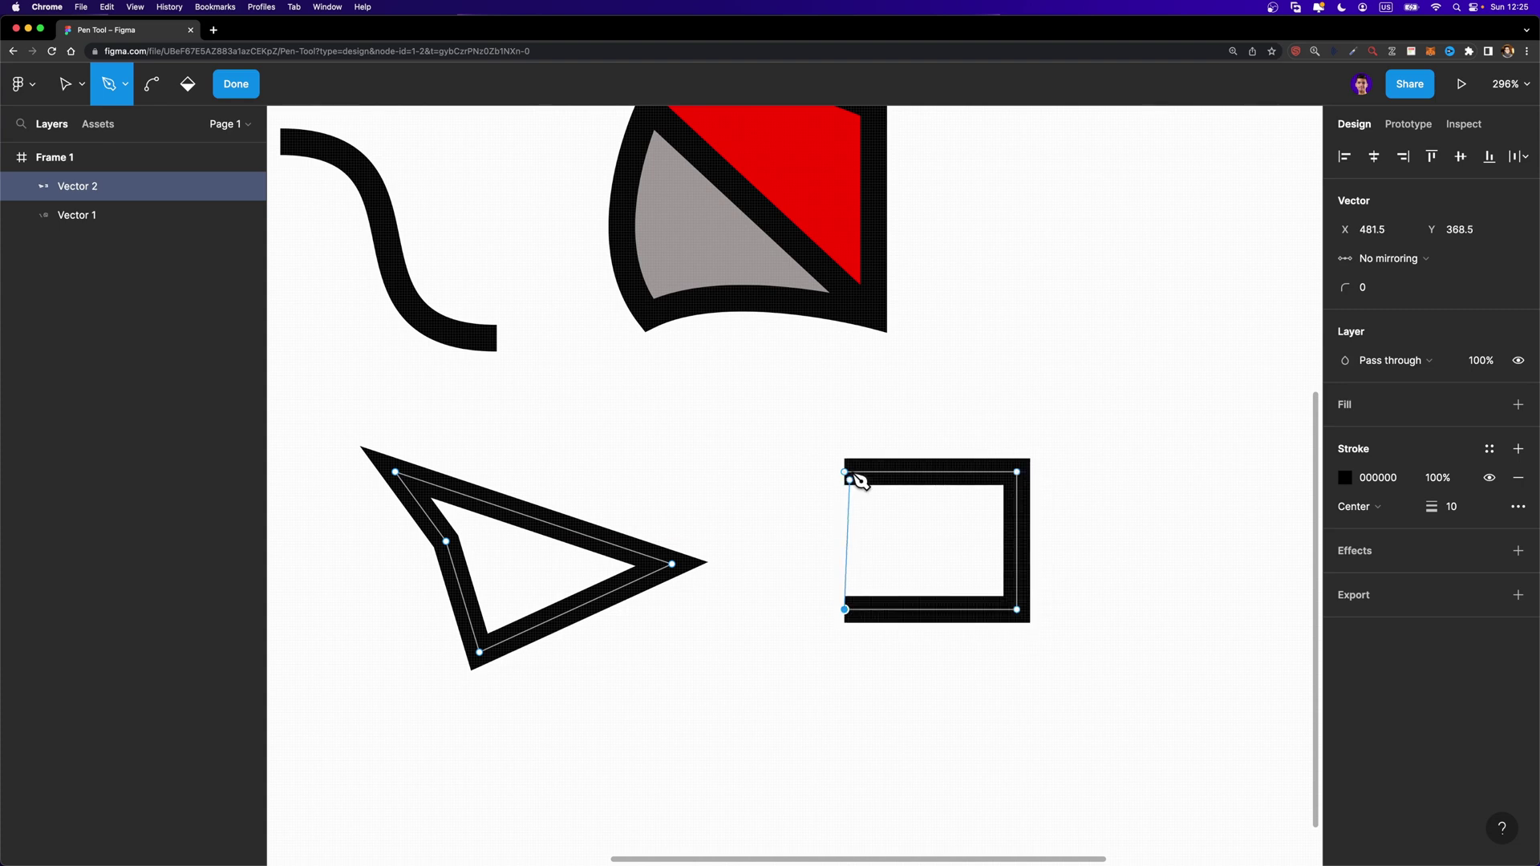
{"action": "left_click", "coordinate": [844, 472]}
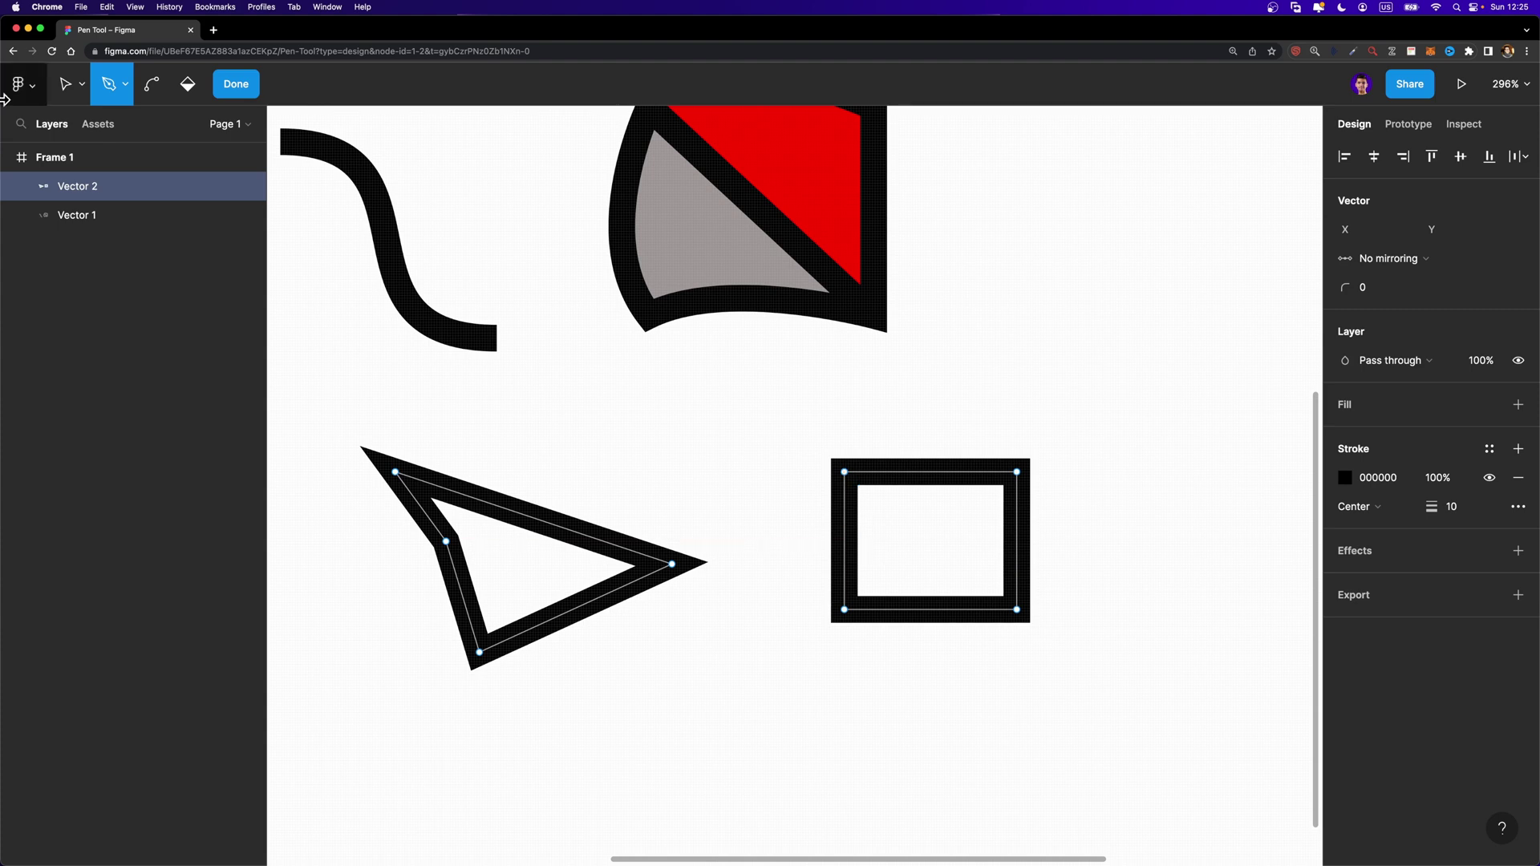
Step: Measure the distances from the rectangle's lower-left anchor point to its other points, and leave vector editing
{"action": "left_click", "coordinate": [66, 83]}
{"action": "left_click", "coordinate": [844, 610]}
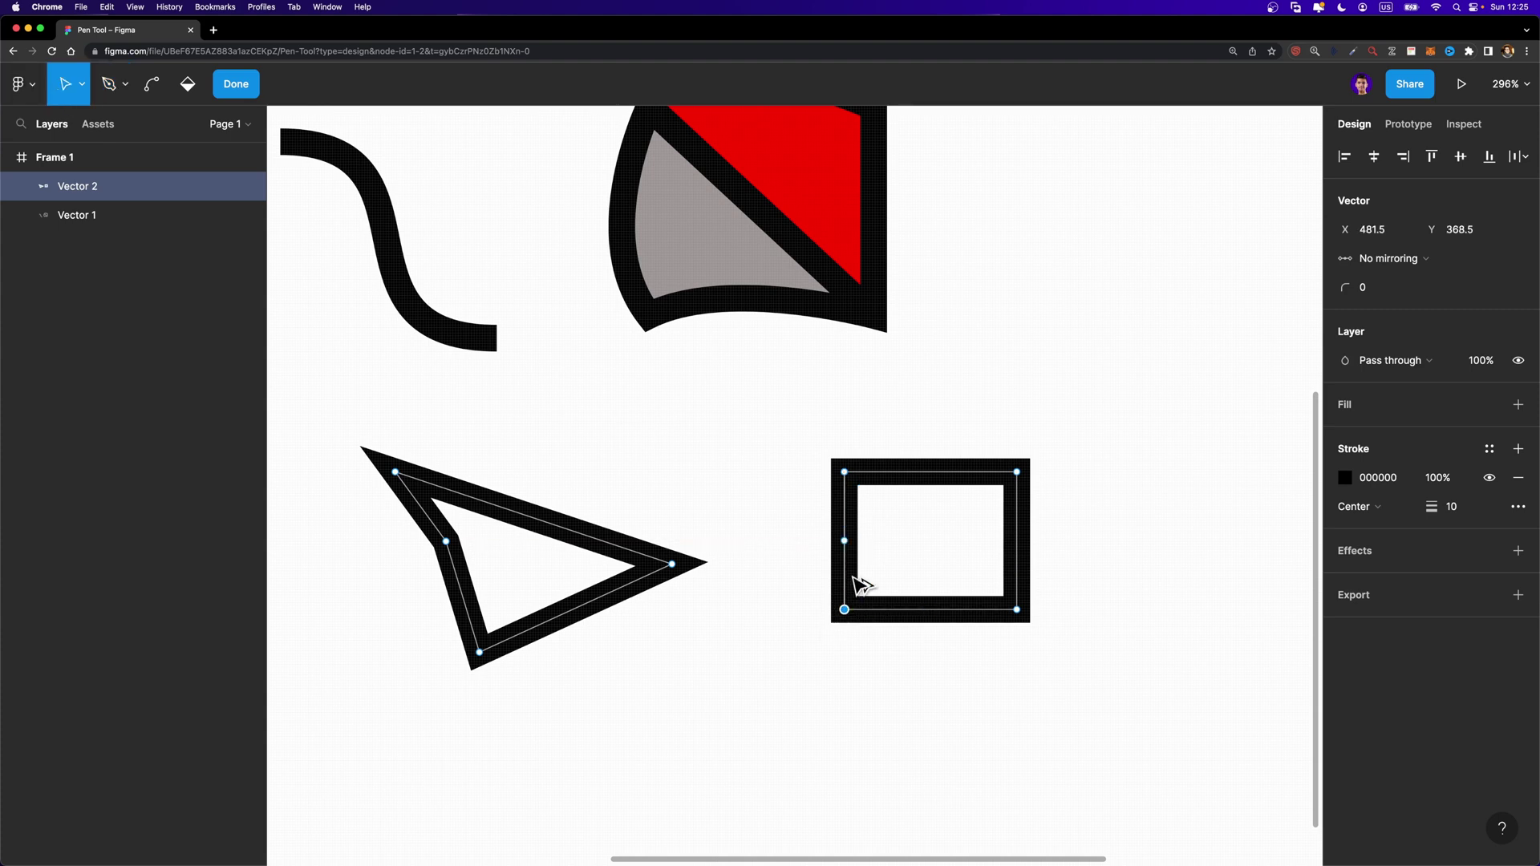
{"action": "key", "text": "alt"}
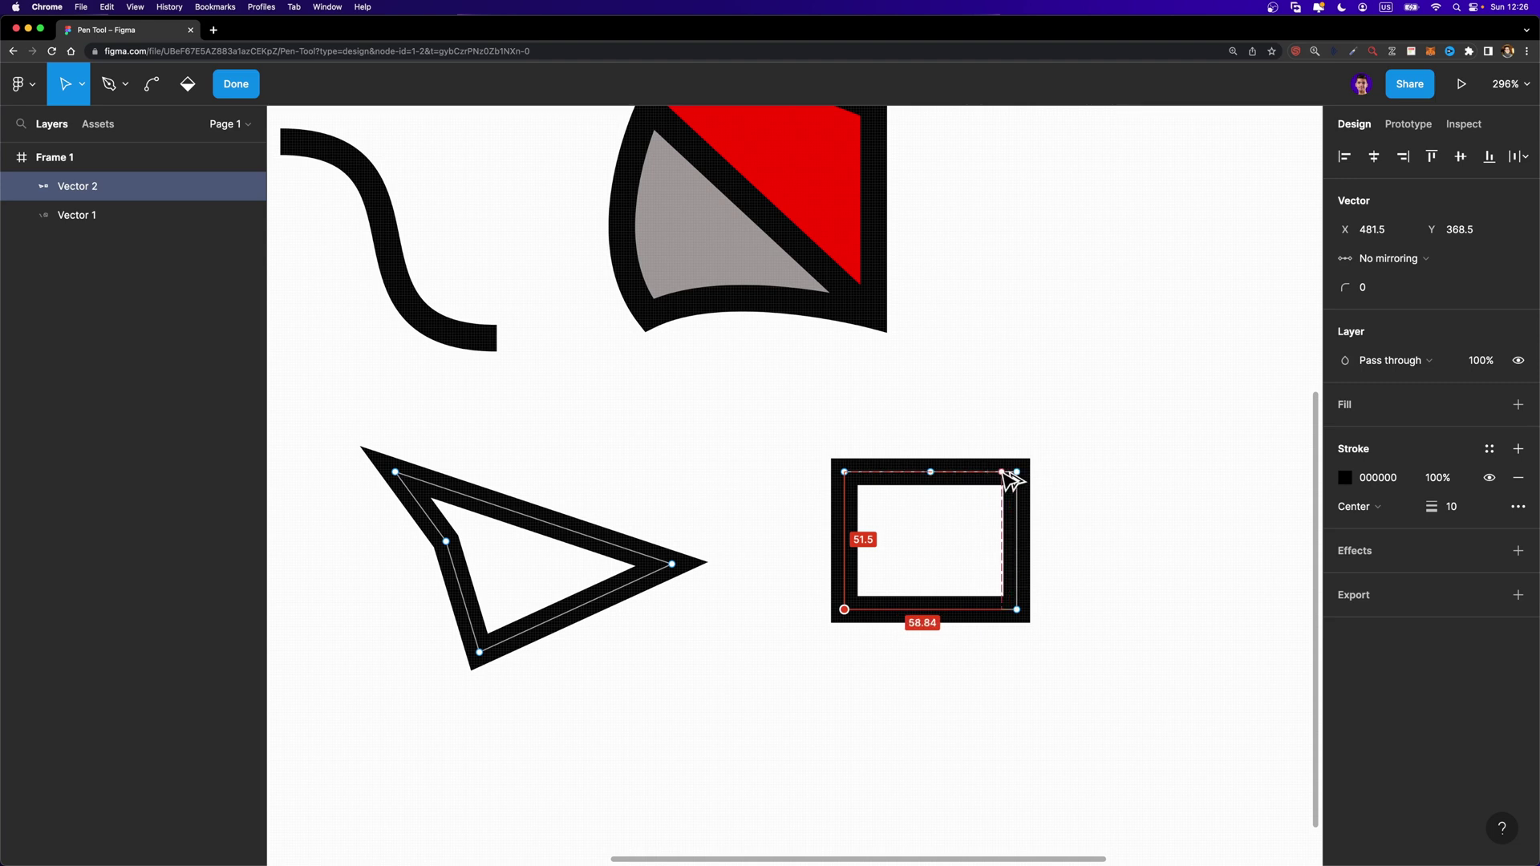
{"action": "scroll", "coordinate": [622, 474], "scroll_direction": "up", "scroll_amount": 5}
{"action": "key", "text": "Escape"}
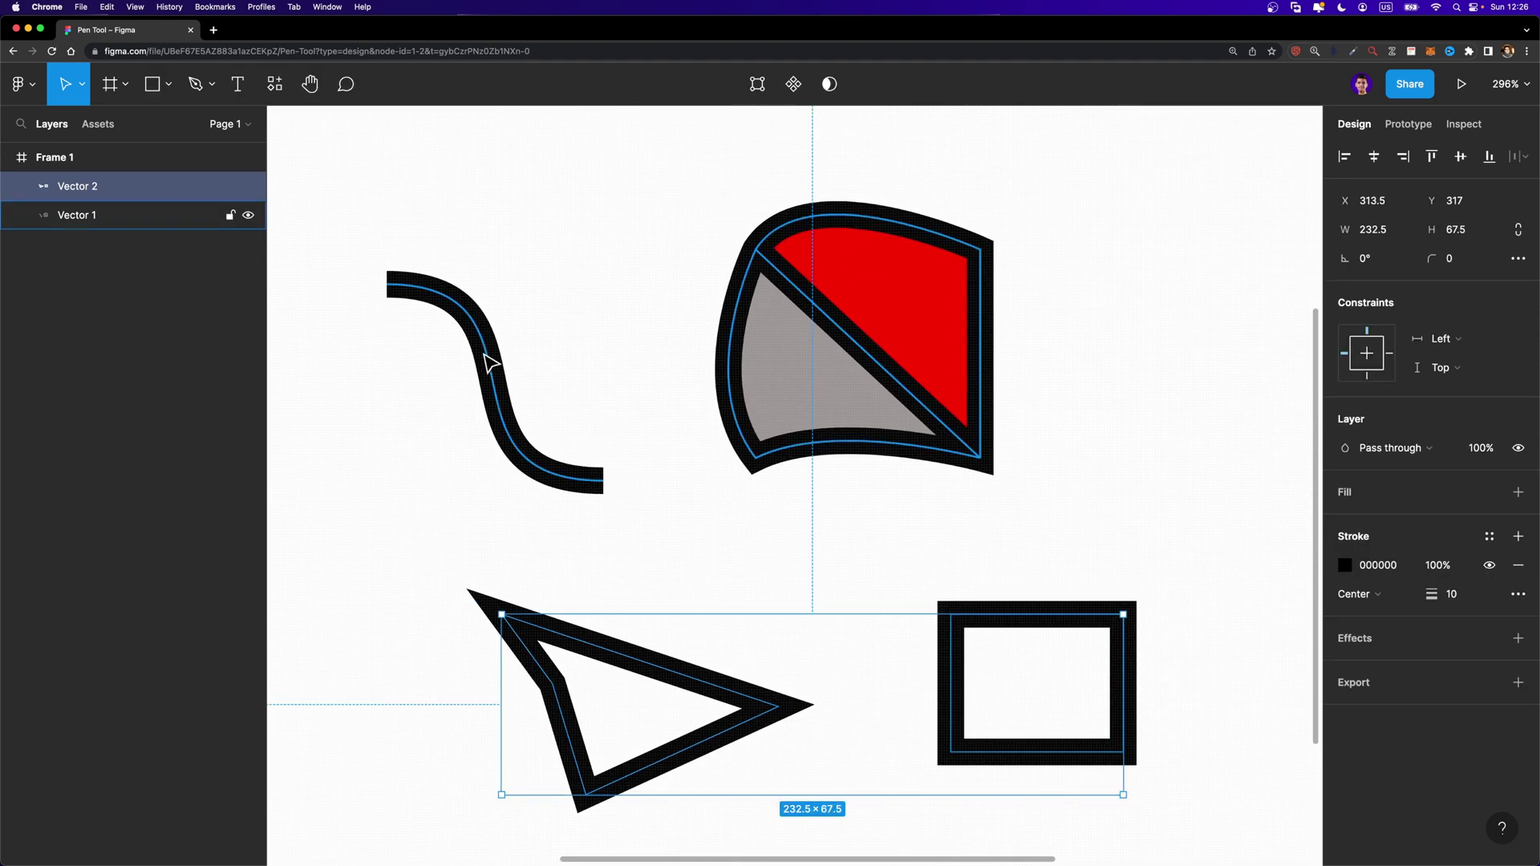
Step: Duplicate the S-shaped curve inside its vector and place the copy above the original, offset slightly to the right
{"action": "double_click", "coordinate": [491, 363]}
{"action": "left_click_drag", "start_coordinate": [327, 247], "coordinate": [646, 539]}
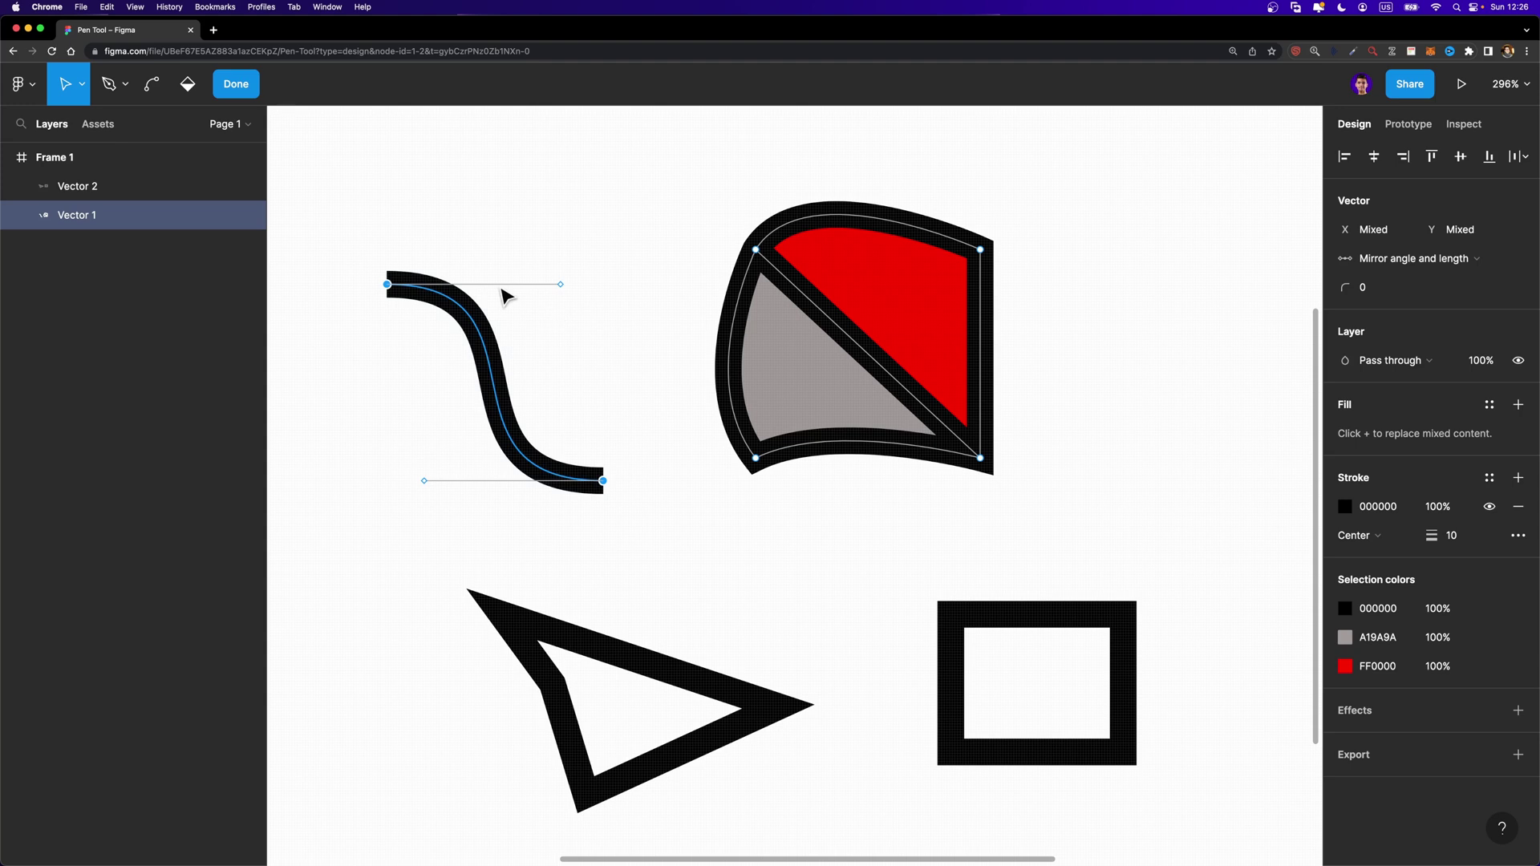
{"action": "key", "text": "super+d"}
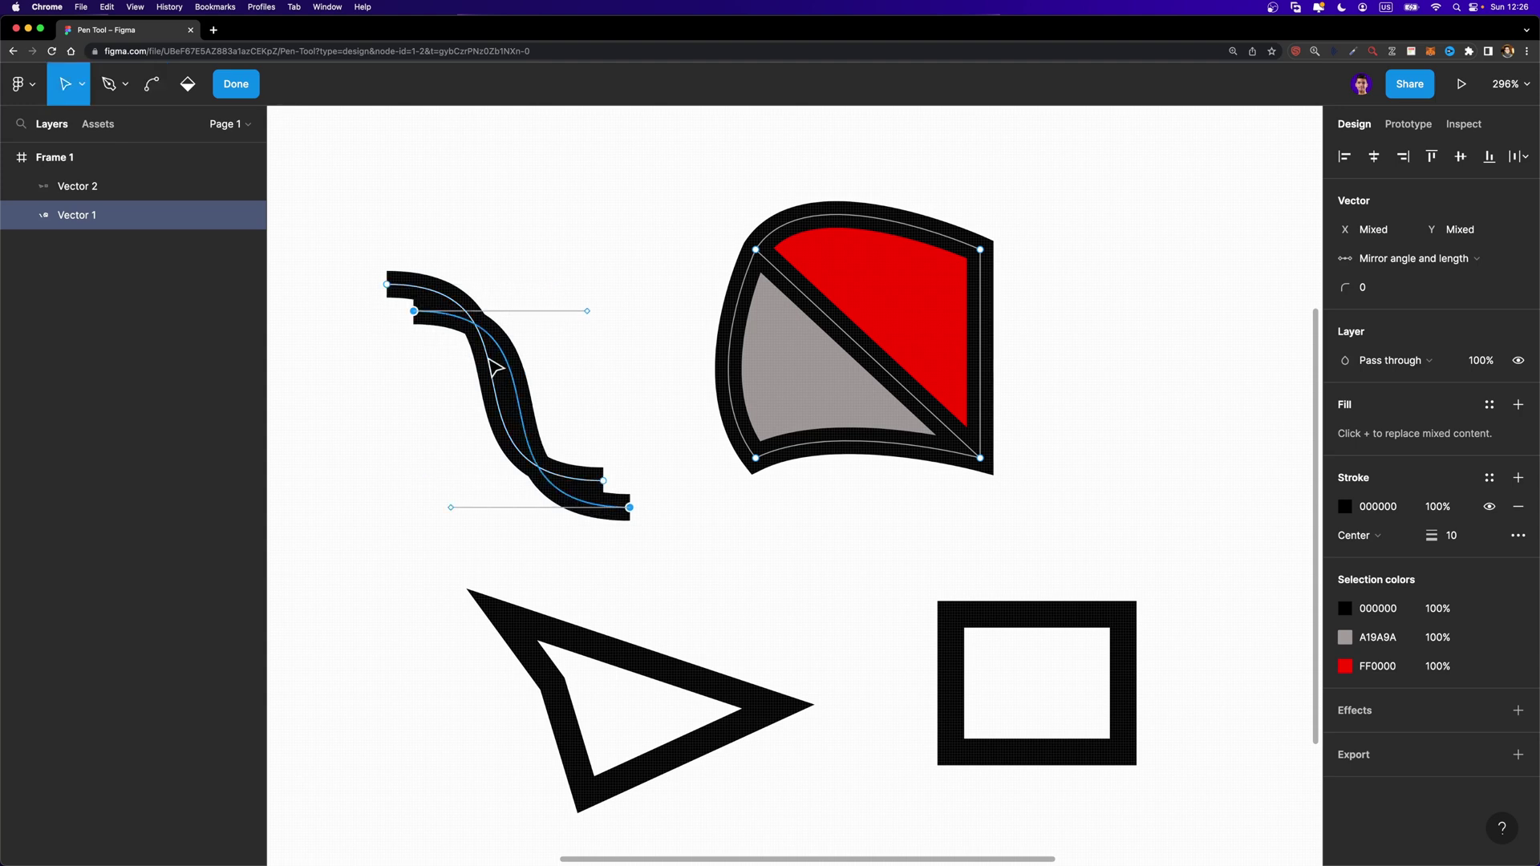
{"action": "left_click_drag", "start_coordinate": [511, 378], "coordinate": [510, 253]}
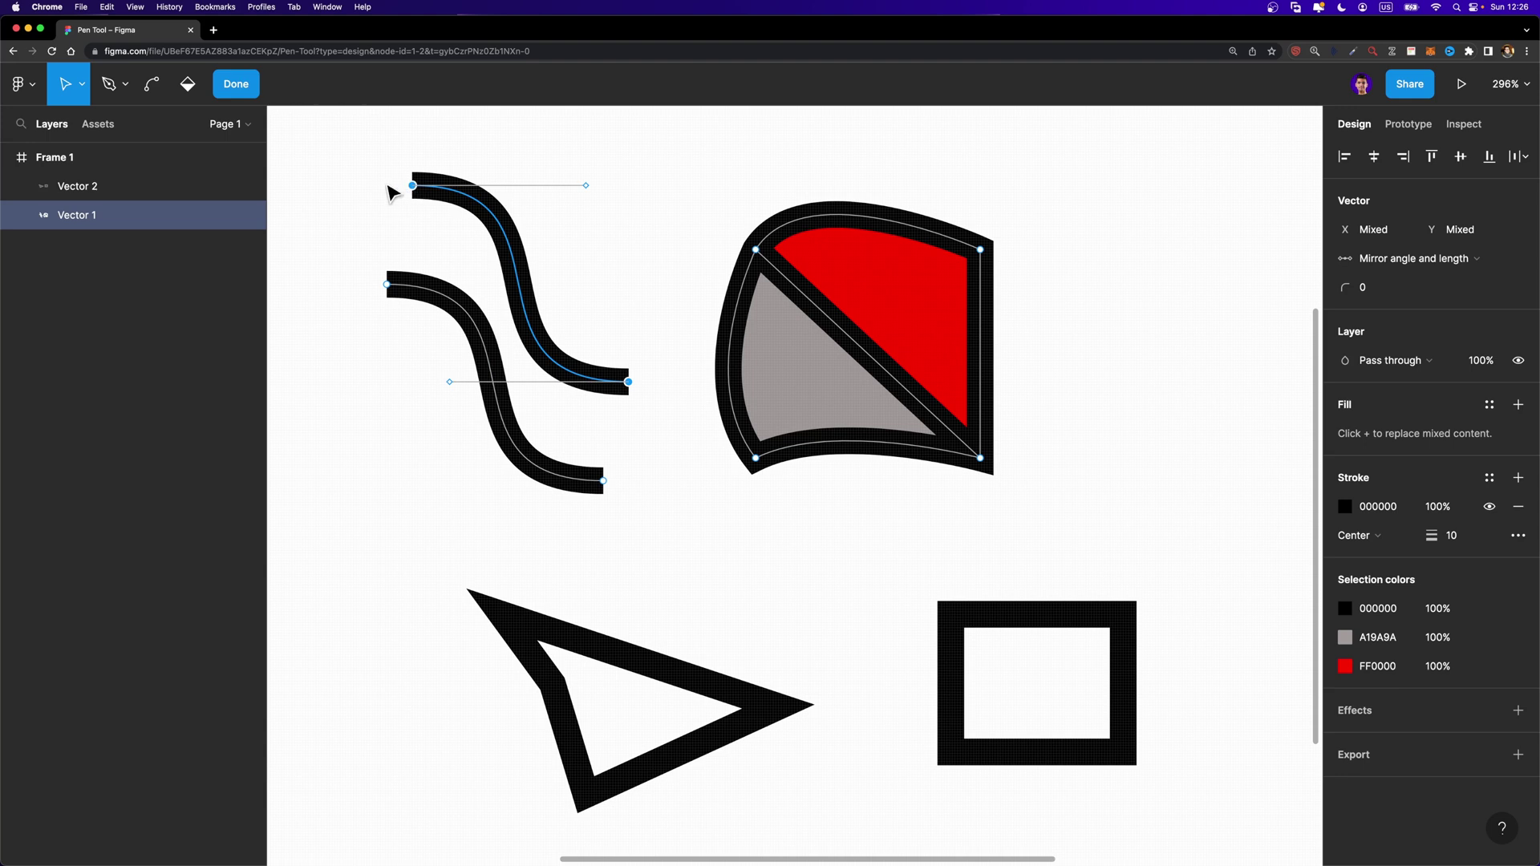
{"action": "left_click", "coordinate": [412, 185]}
{"action": "left_click", "coordinate": [387, 284]}
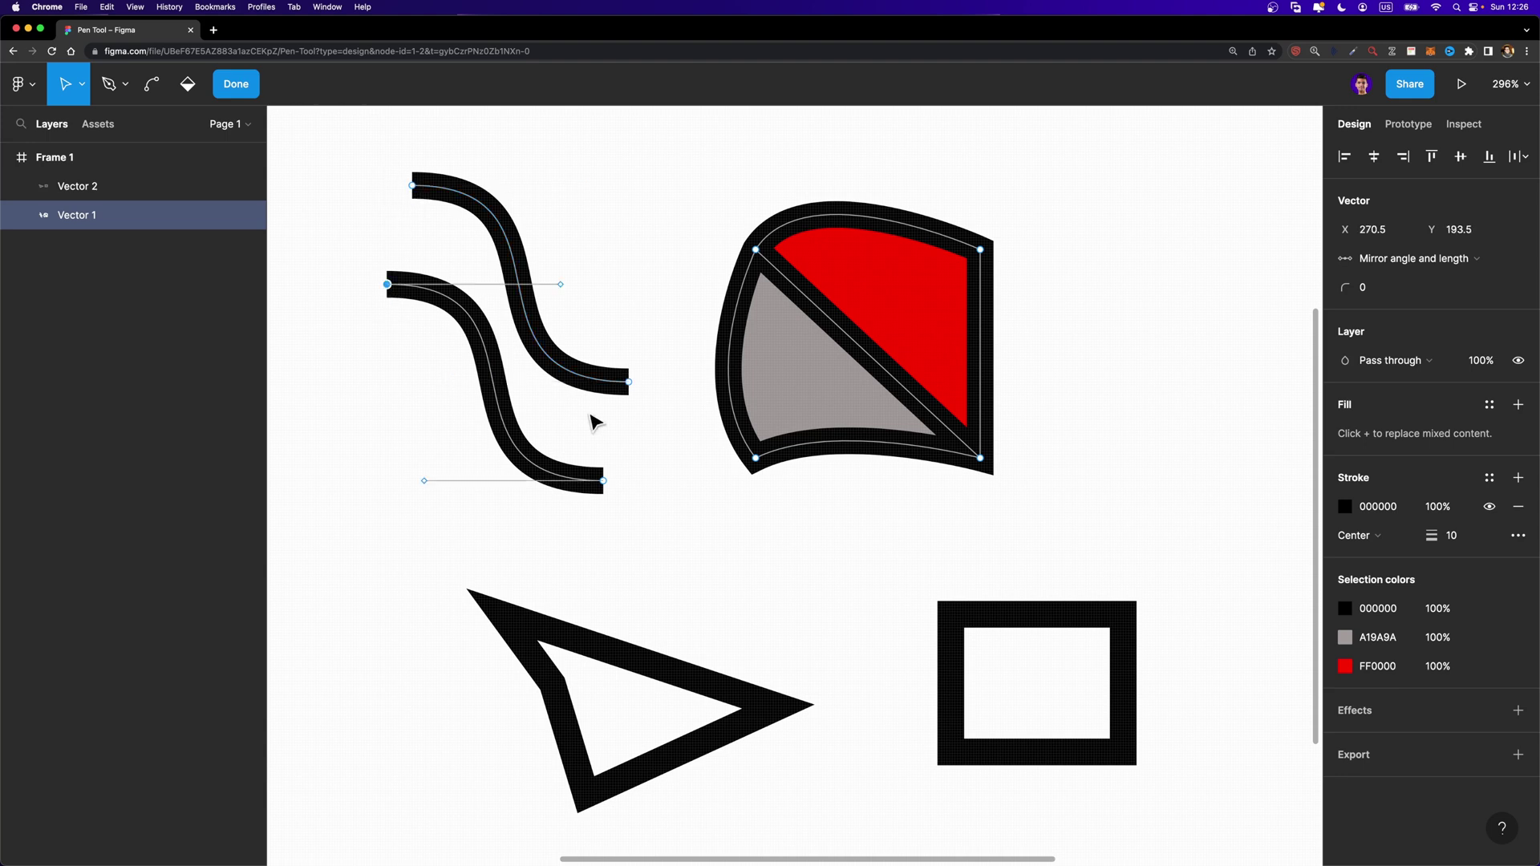
{"action": "left_click", "coordinate": [629, 382]}
{"action": "left_click", "coordinate": [604, 481]}
{"action": "left_click", "coordinate": [108, 85]}
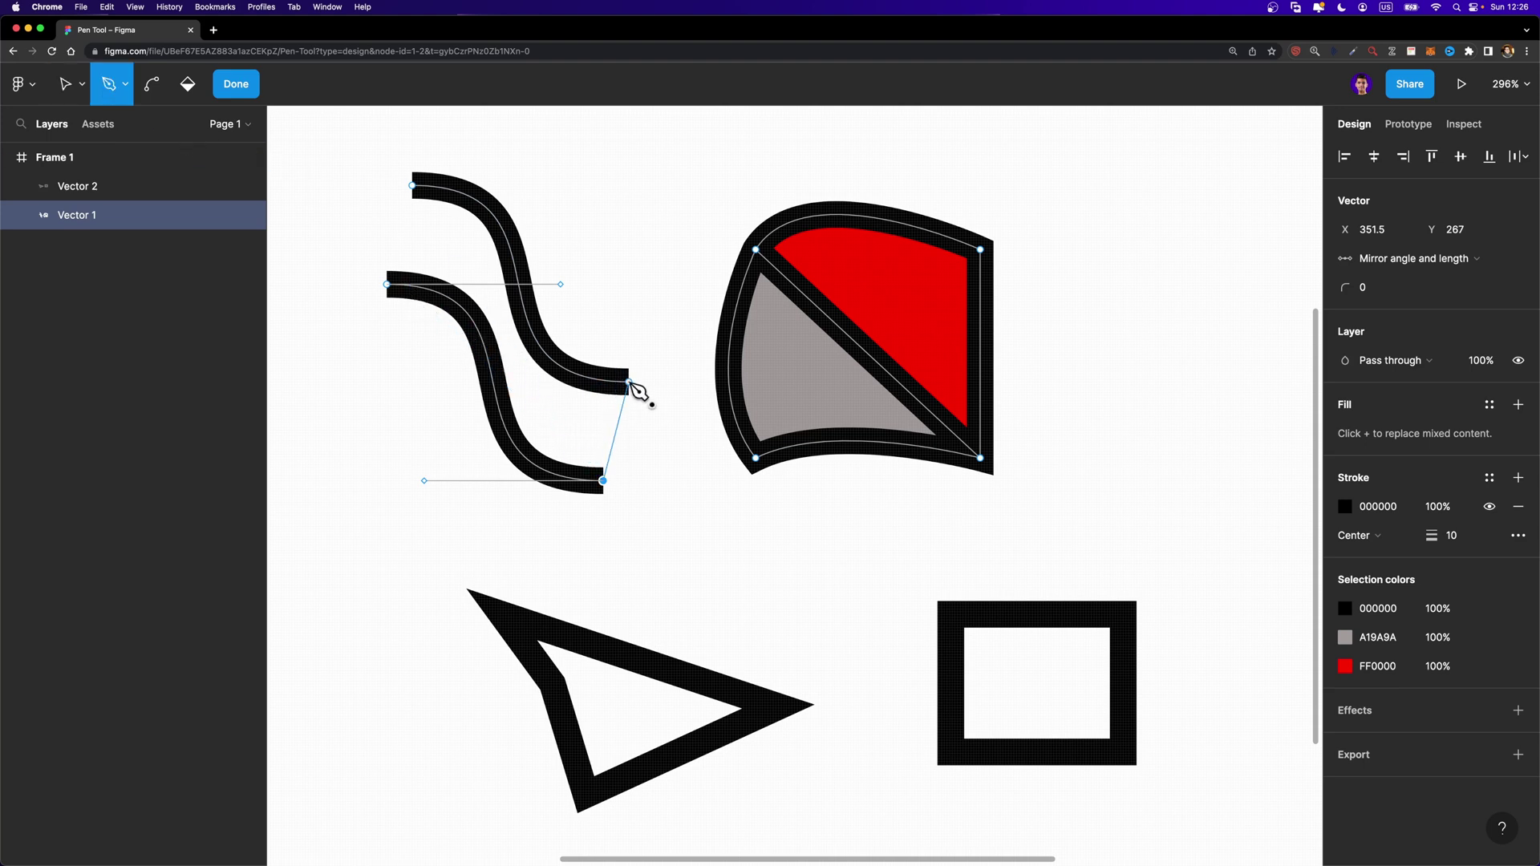
{"action": "key", "text": "Escape"}
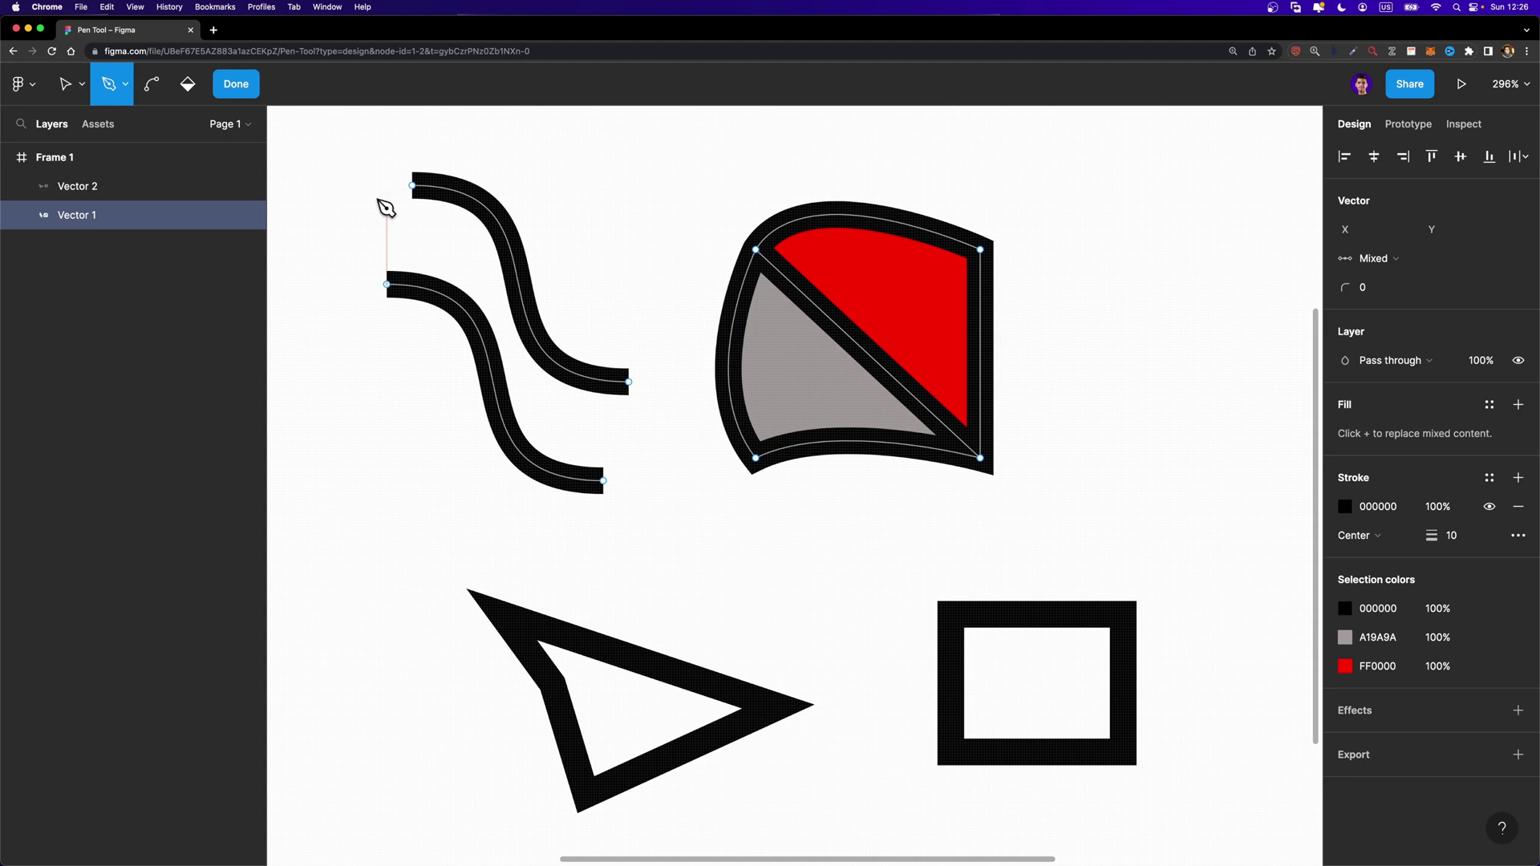
Step: Join the two S-curves' left endpoints and their right endpoints to form one closed wavy shape
{"action": "left_click", "coordinate": [71, 96]}
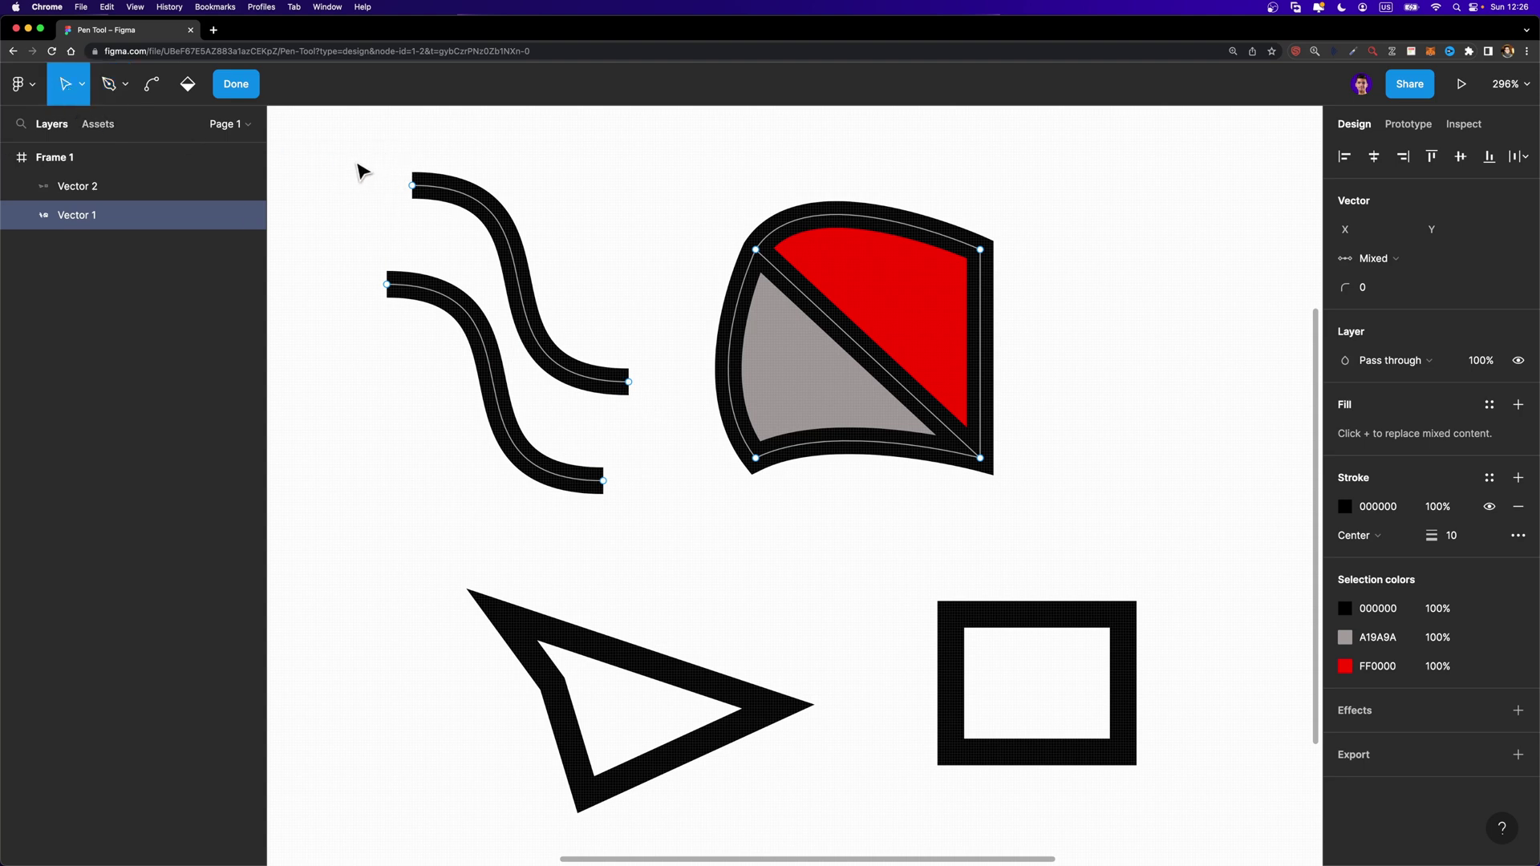
{"action": "left_click_drag", "start_coordinate": [341, 137], "coordinate": [437, 333]}
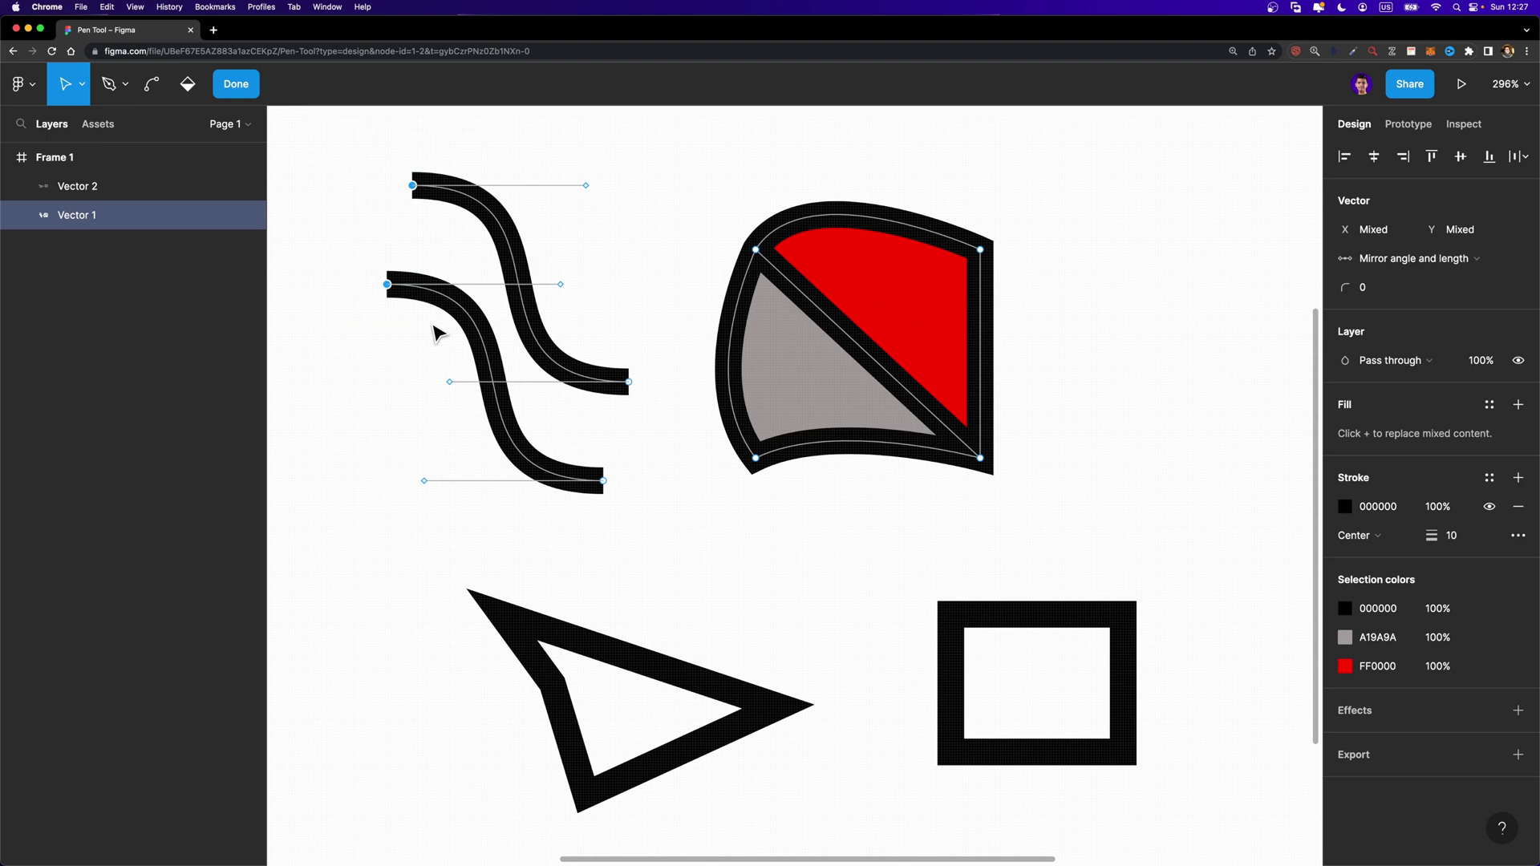
{"action": "key", "text": "super+j"}
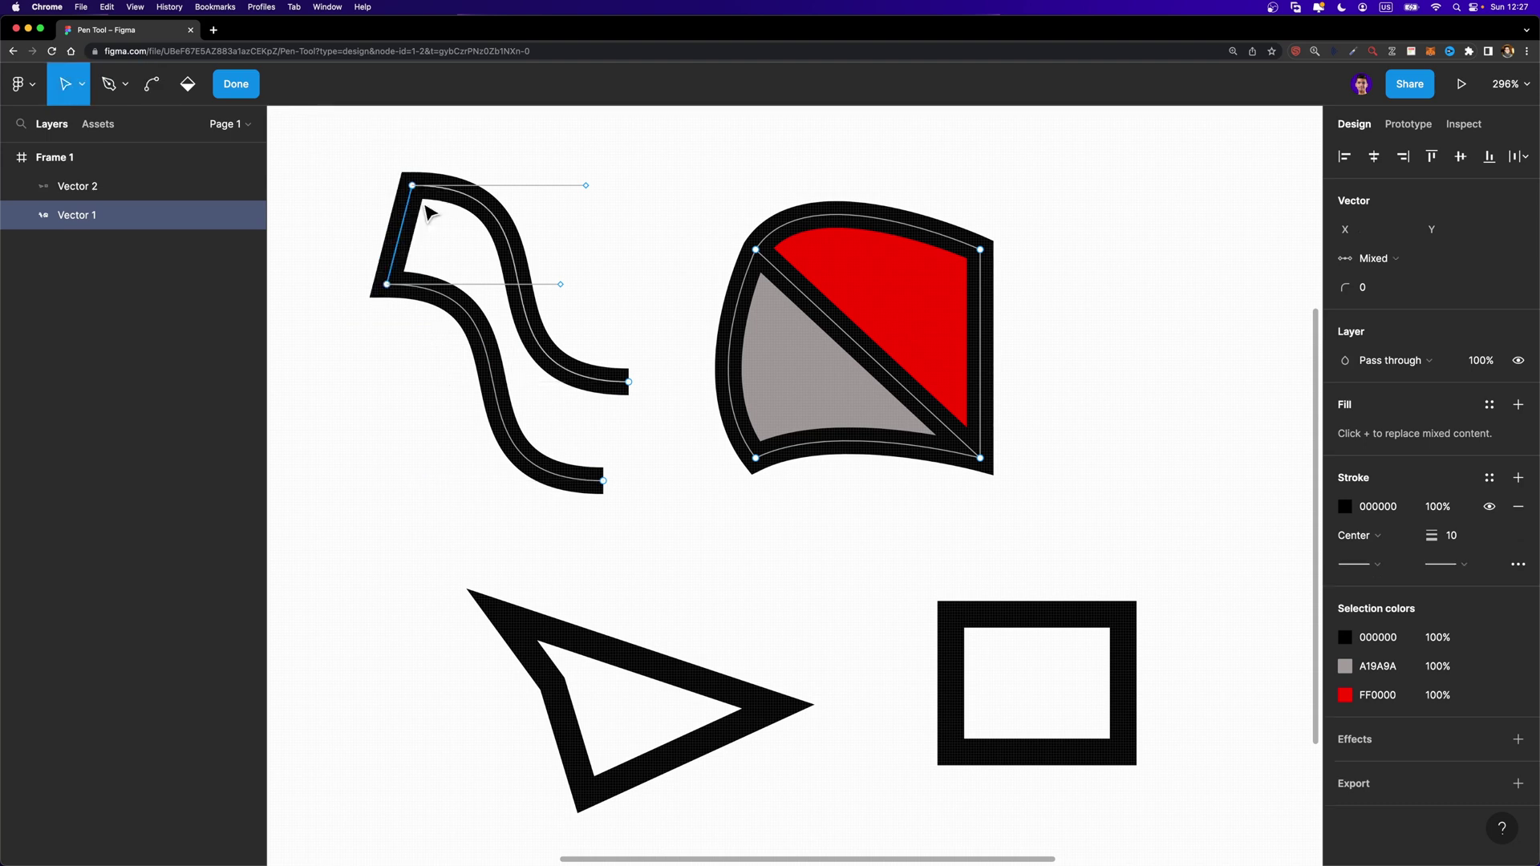
{"action": "left_click_drag", "start_coordinate": [674, 335], "coordinate": [446, 508]}
{"action": "key", "text": "super"}
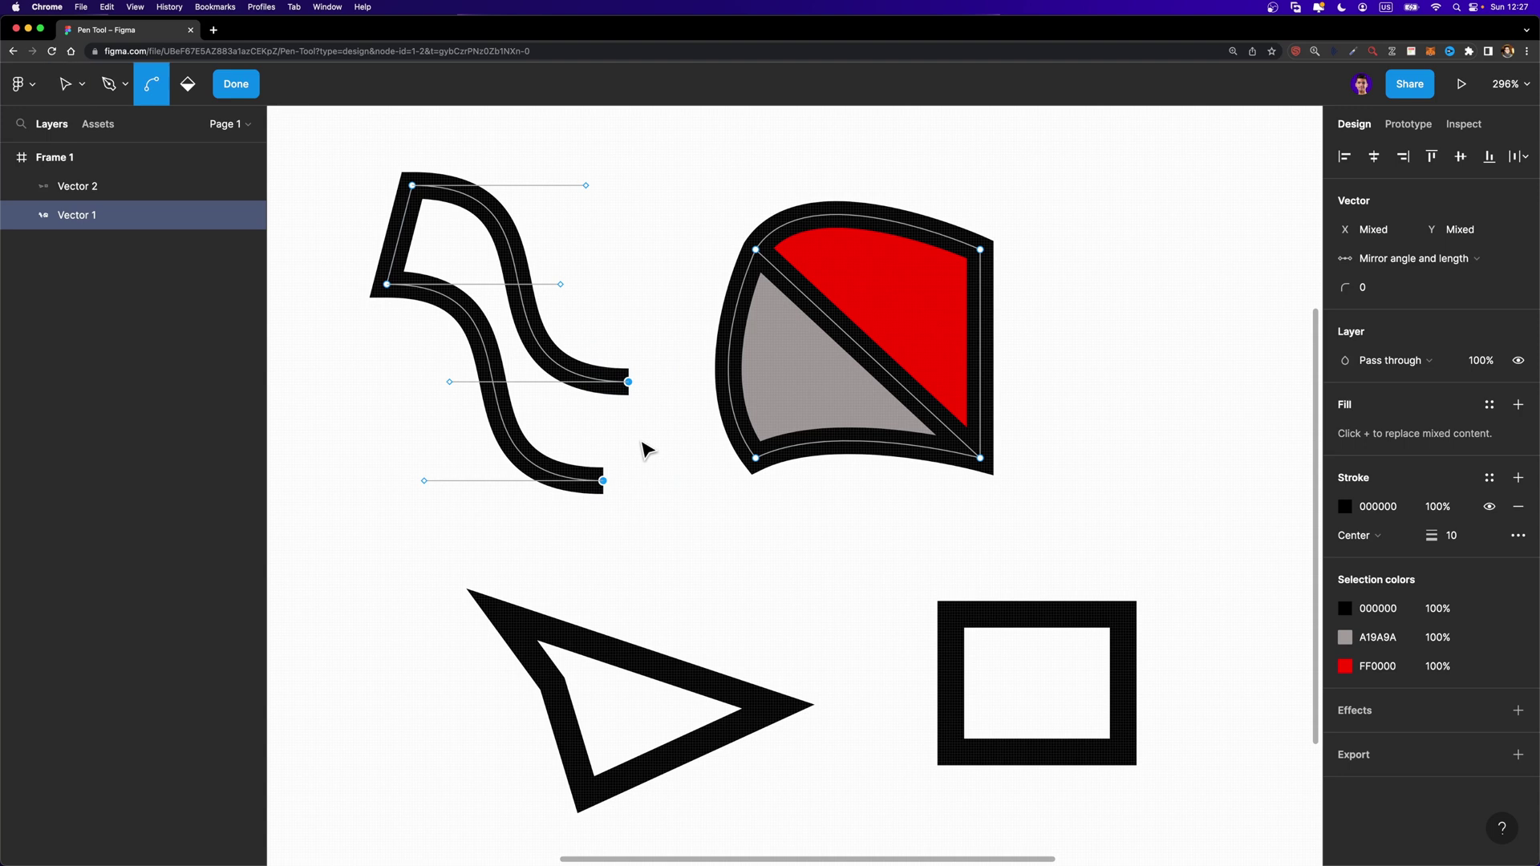
{"action": "key", "text": "super+j"}
{"action": "left_click_drag", "start_coordinate": [325, 143], "coordinate": [667, 535]}
{"action": "key", "text": "Escape"}
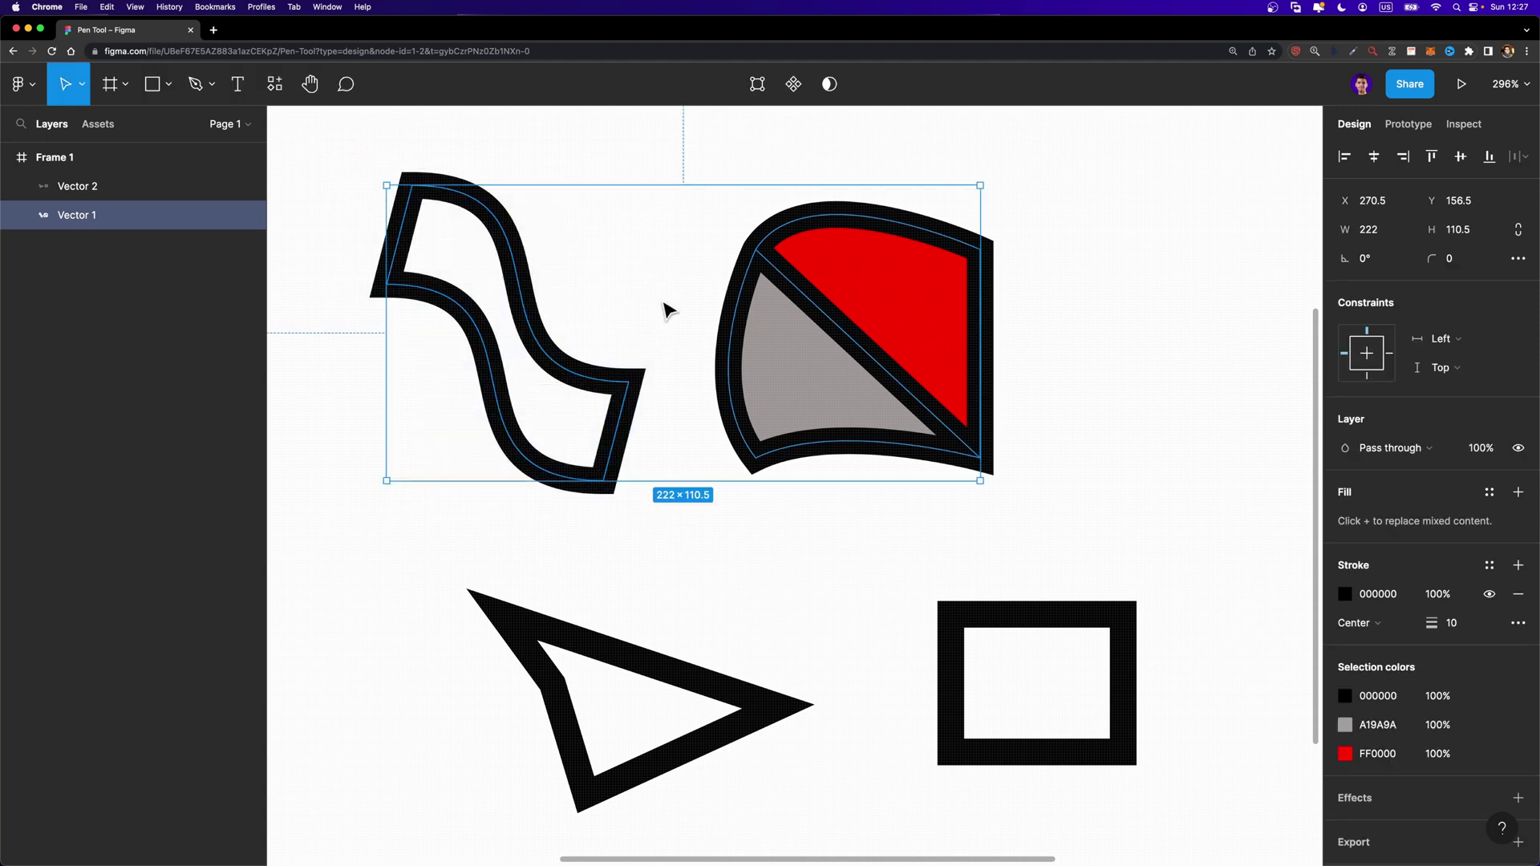
Step: Draw a 70 × 70 circle at X 546, Y 180 beside the filled shape and inspect its anchor points in vector editing
{"action": "left_click", "coordinate": [170, 86]}
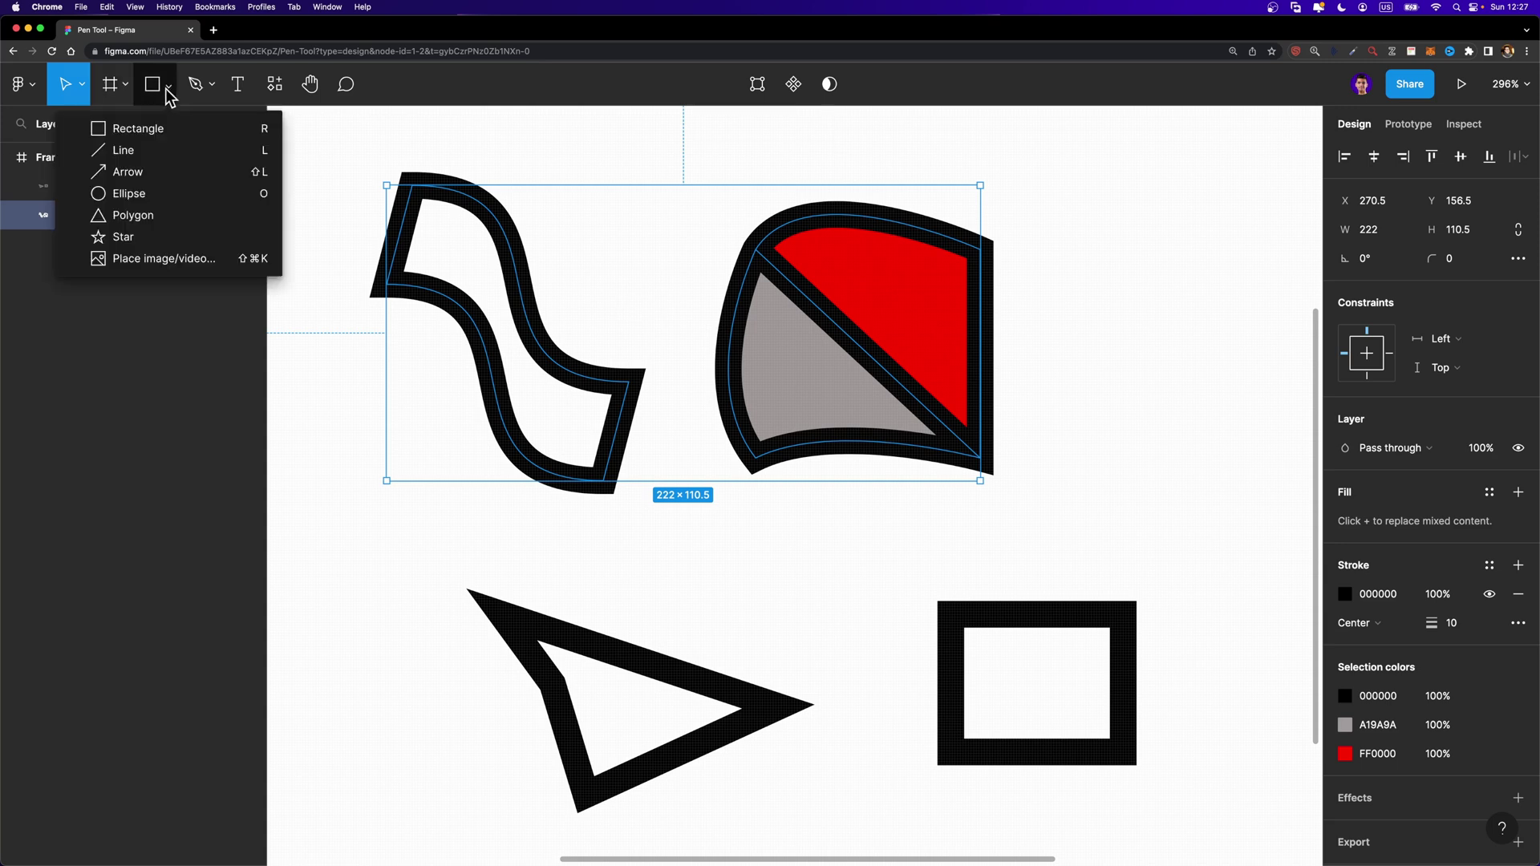
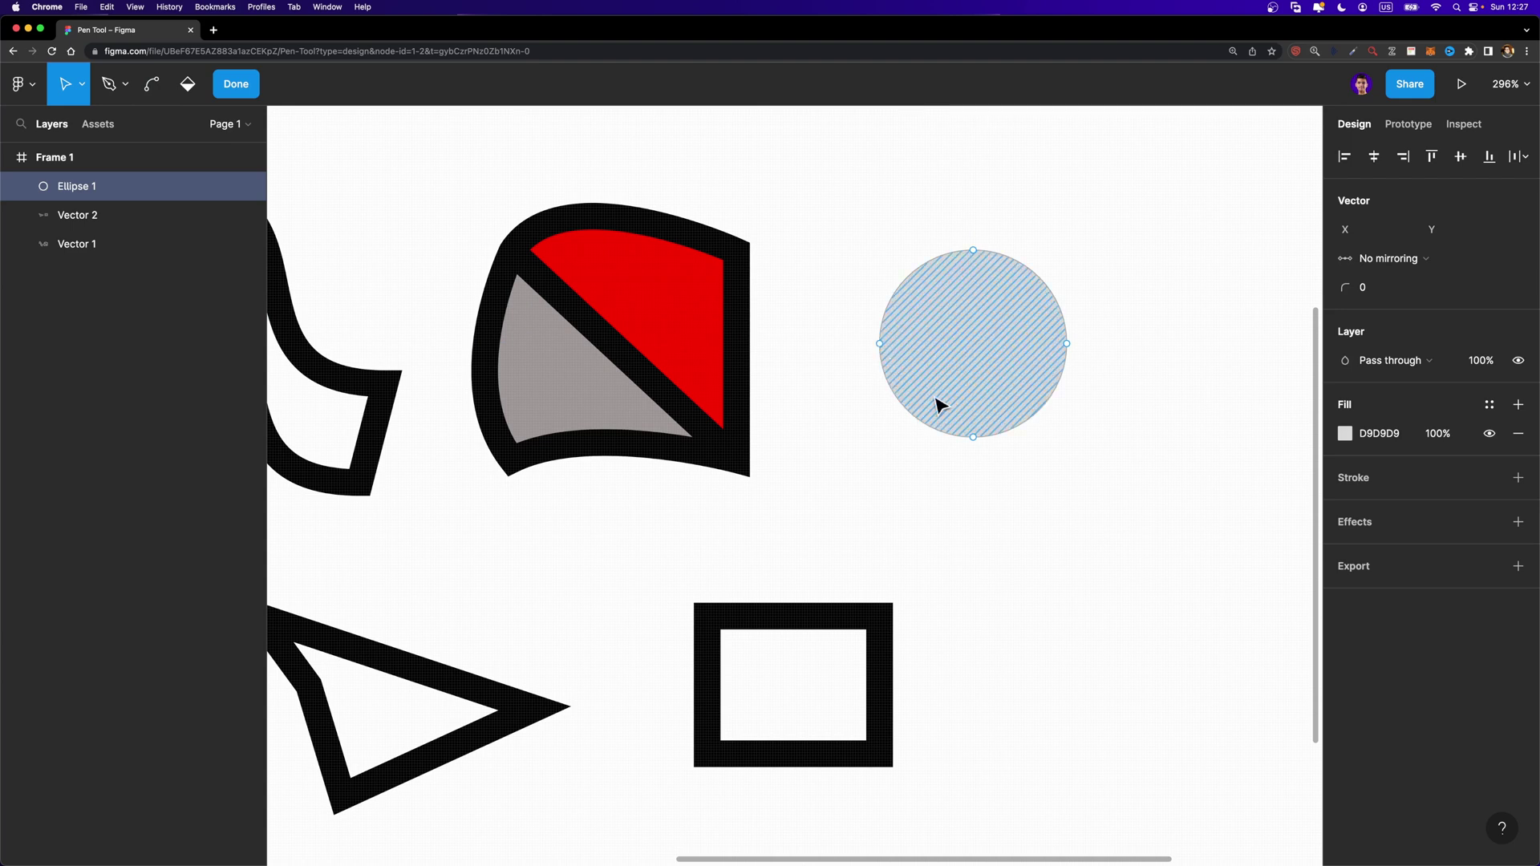
{"action": "scroll", "coordinate": [1070, 353], "scroll_direction": "right", "scroll_amount": 5}
{"action": "scroll", "coordinate": [1069, 353], "scroll_direction": "right", "scroll_amount": 1}
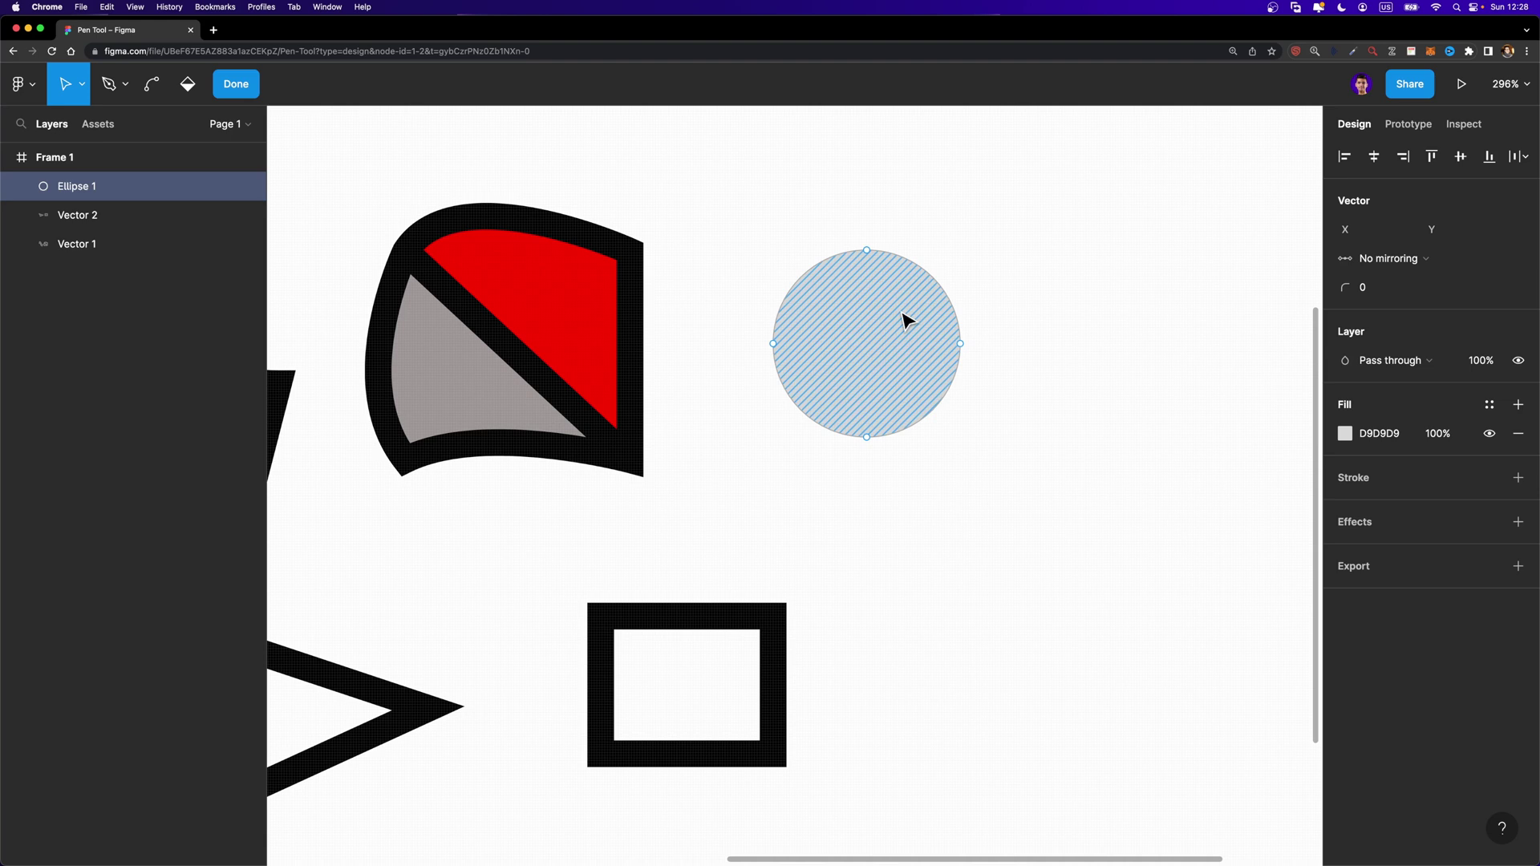
{"action": "scroll", "coordinate": [907, 321], "scroll_direction": "right", "scroll_amount": 10}
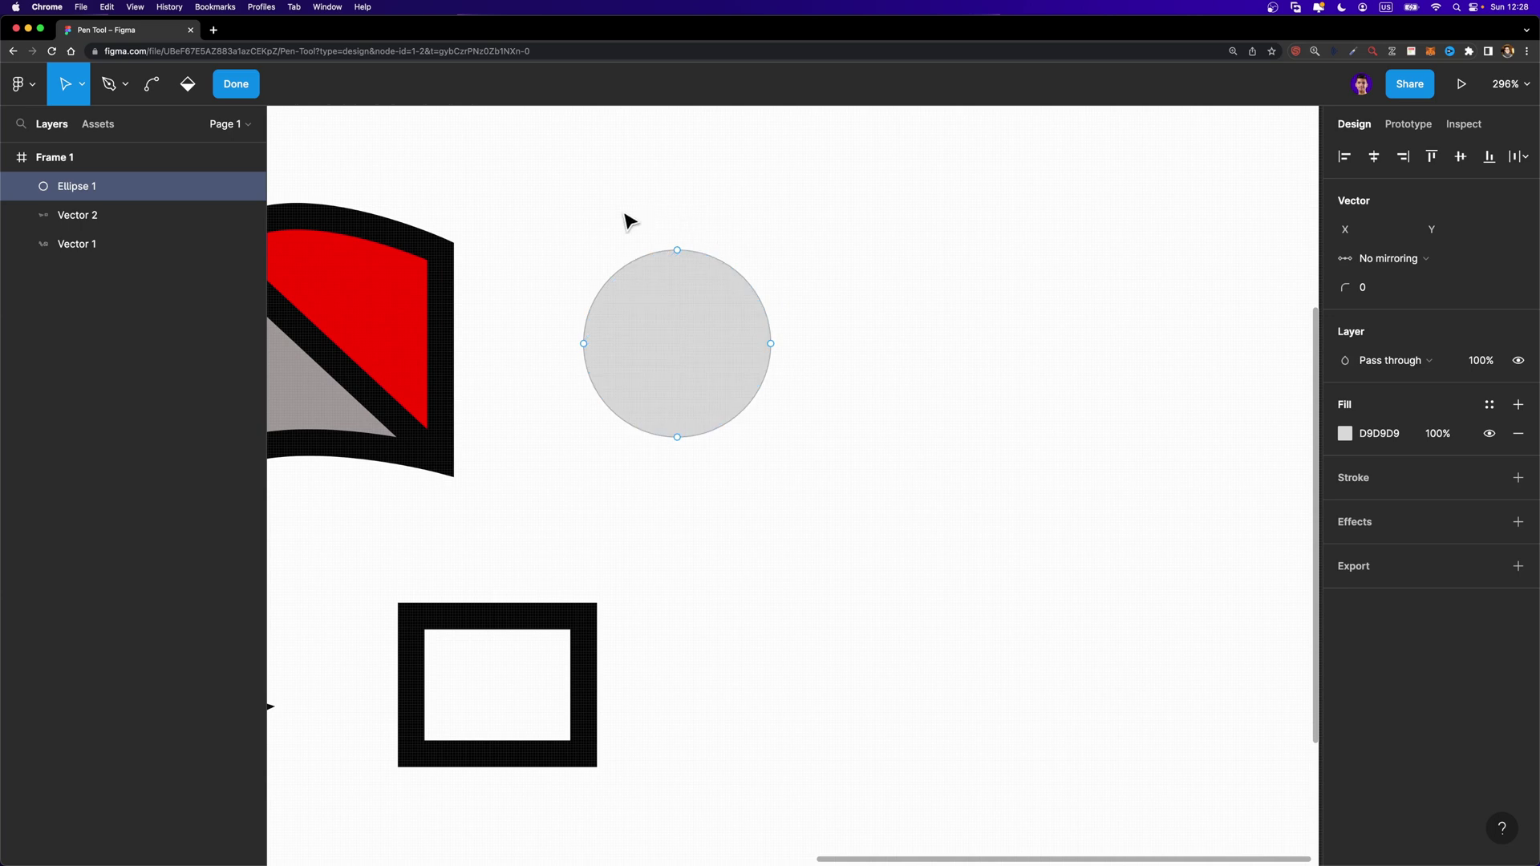
{"action": "left_click", "coordinate": [236, 83]}
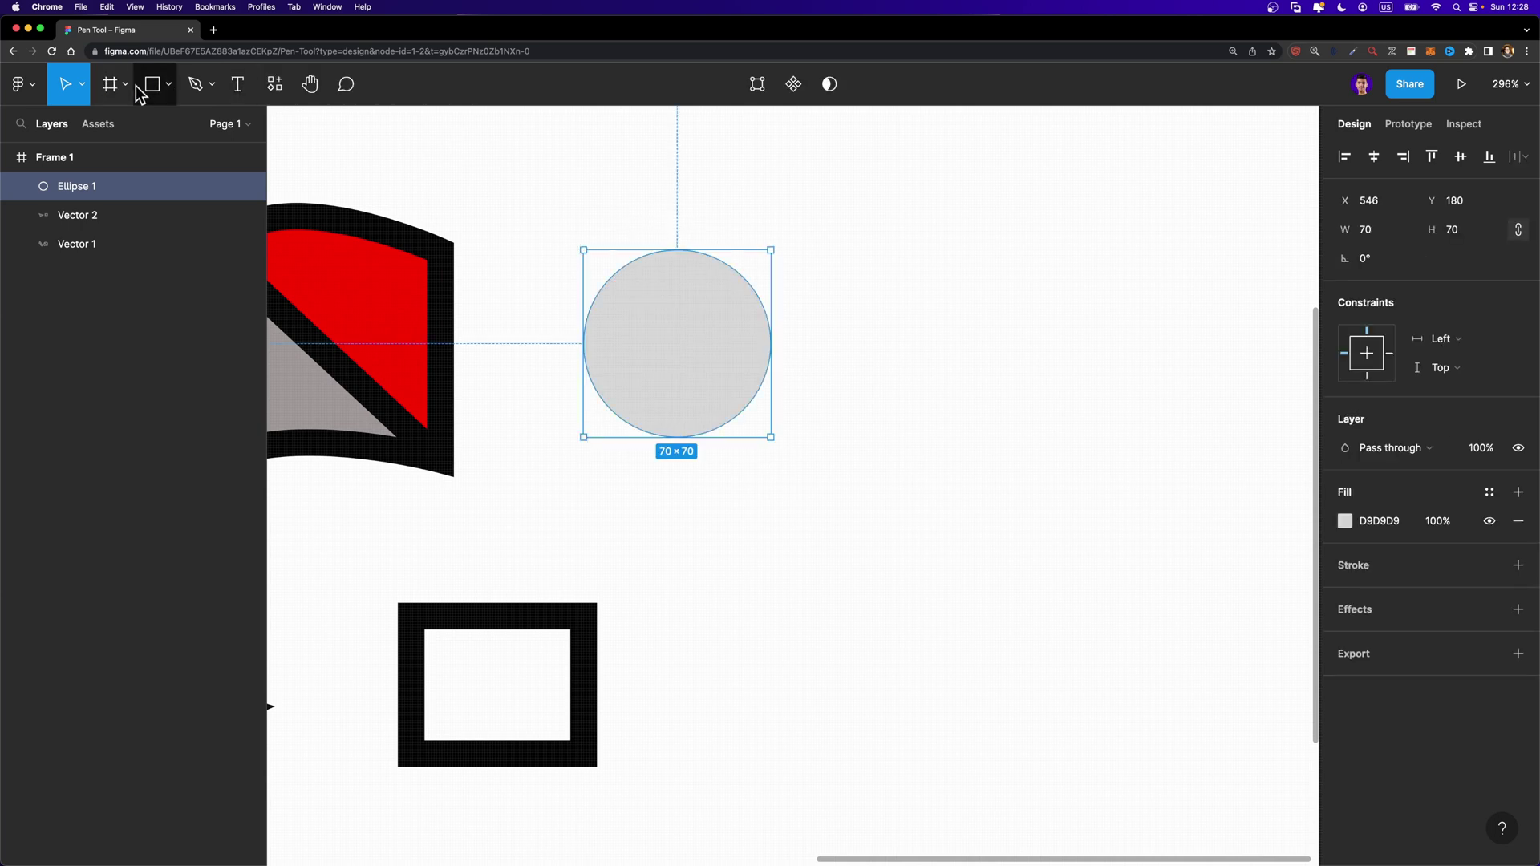
Step: Draw a closed 64 × 64 diamond beside the gray circle with the Pen tool, starting at its top point, X 691, Y 181
{"action": "left_click", "coordinate": [193, 84]}
{"action": "left_click", "coordinate": [971, 253]}
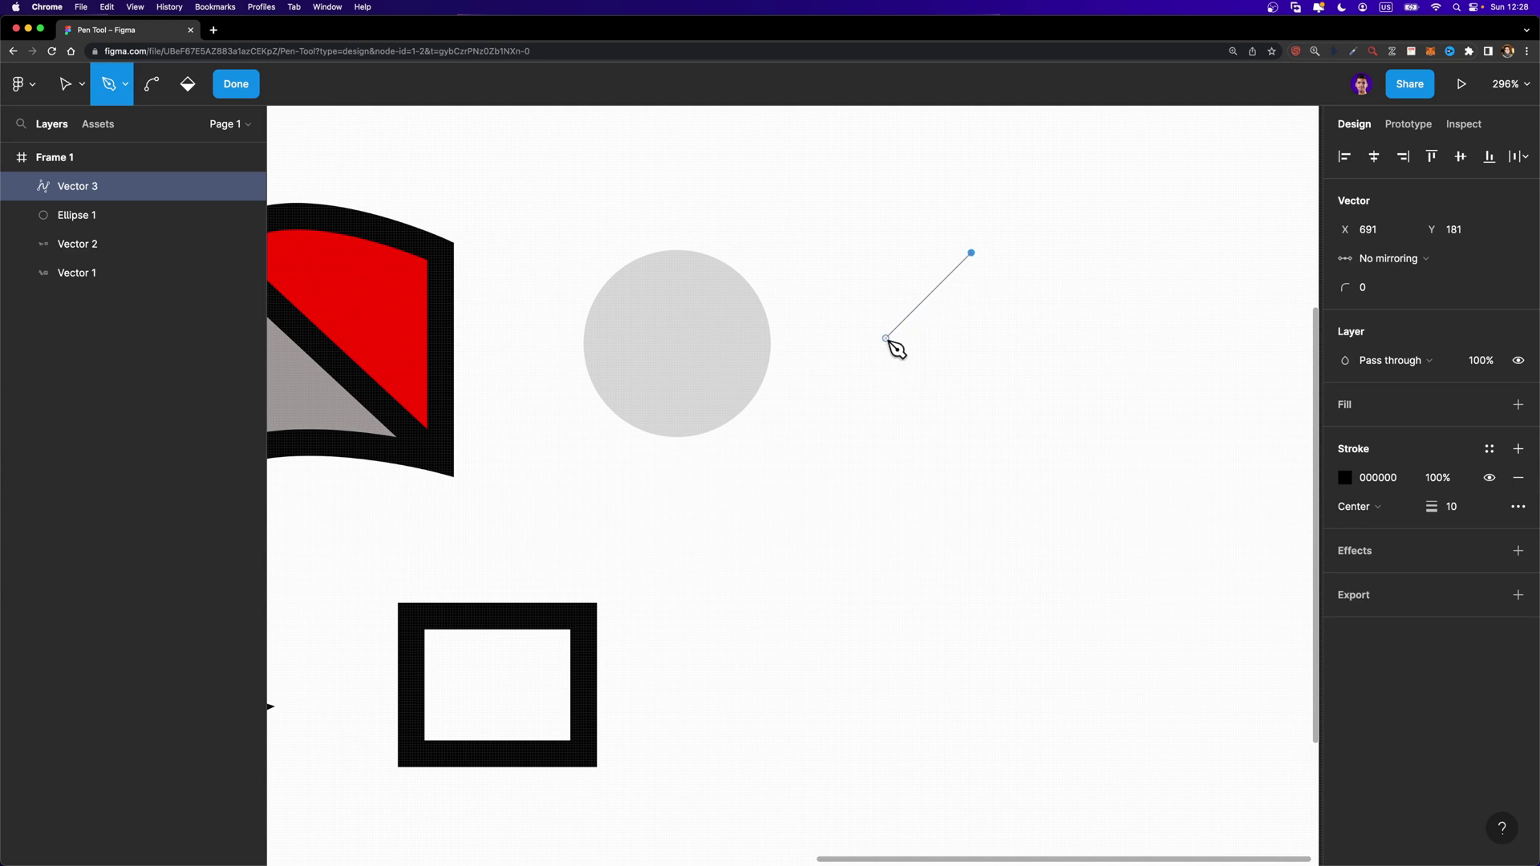
{"action": "left_click", "coordinate": [885, 338]}
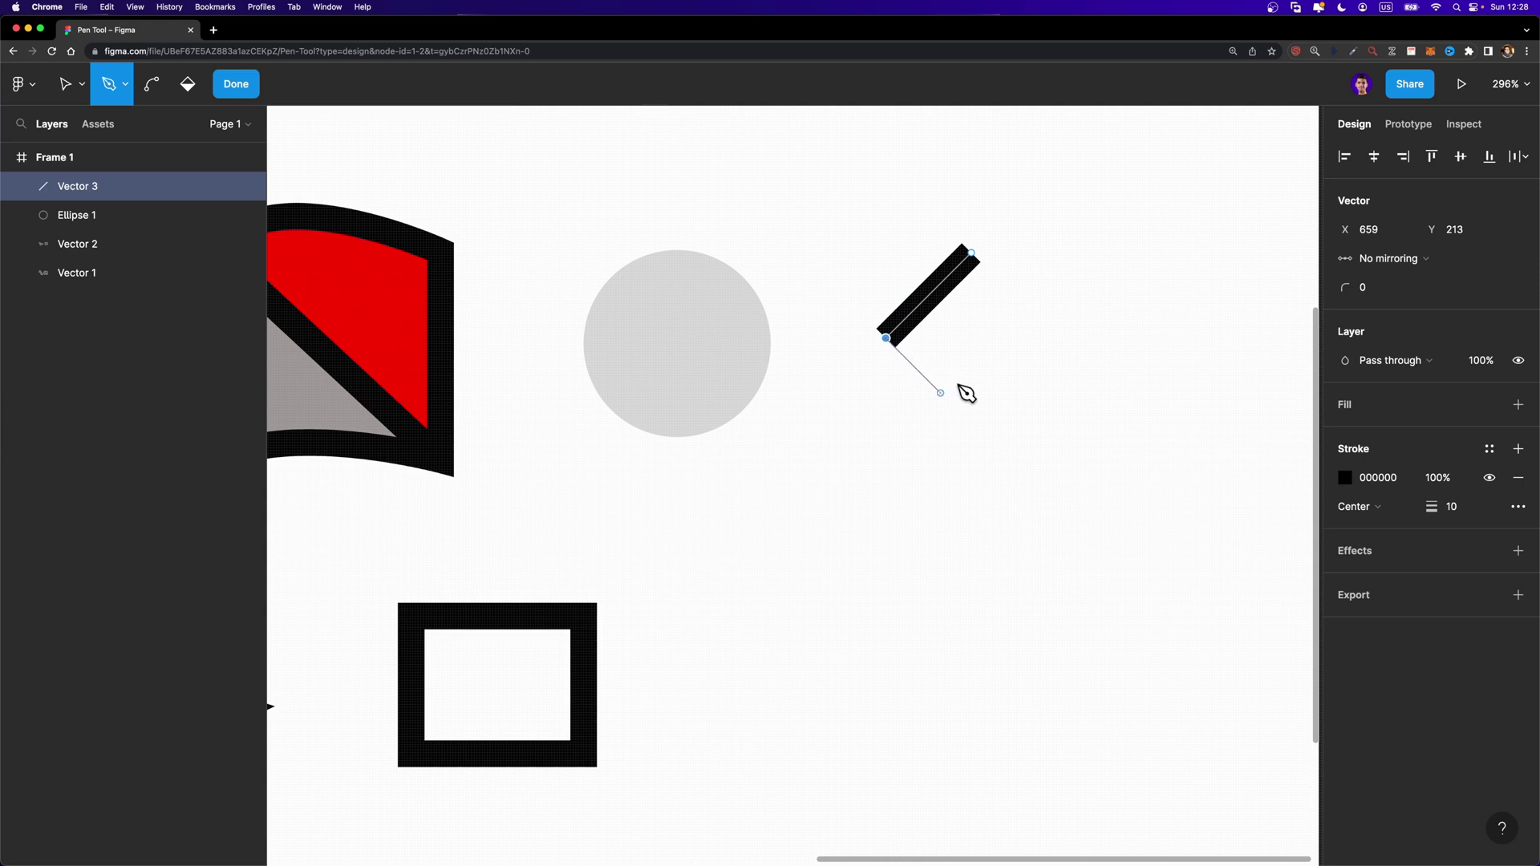
{"action": "left_click", "coordinate": [971, 423]}
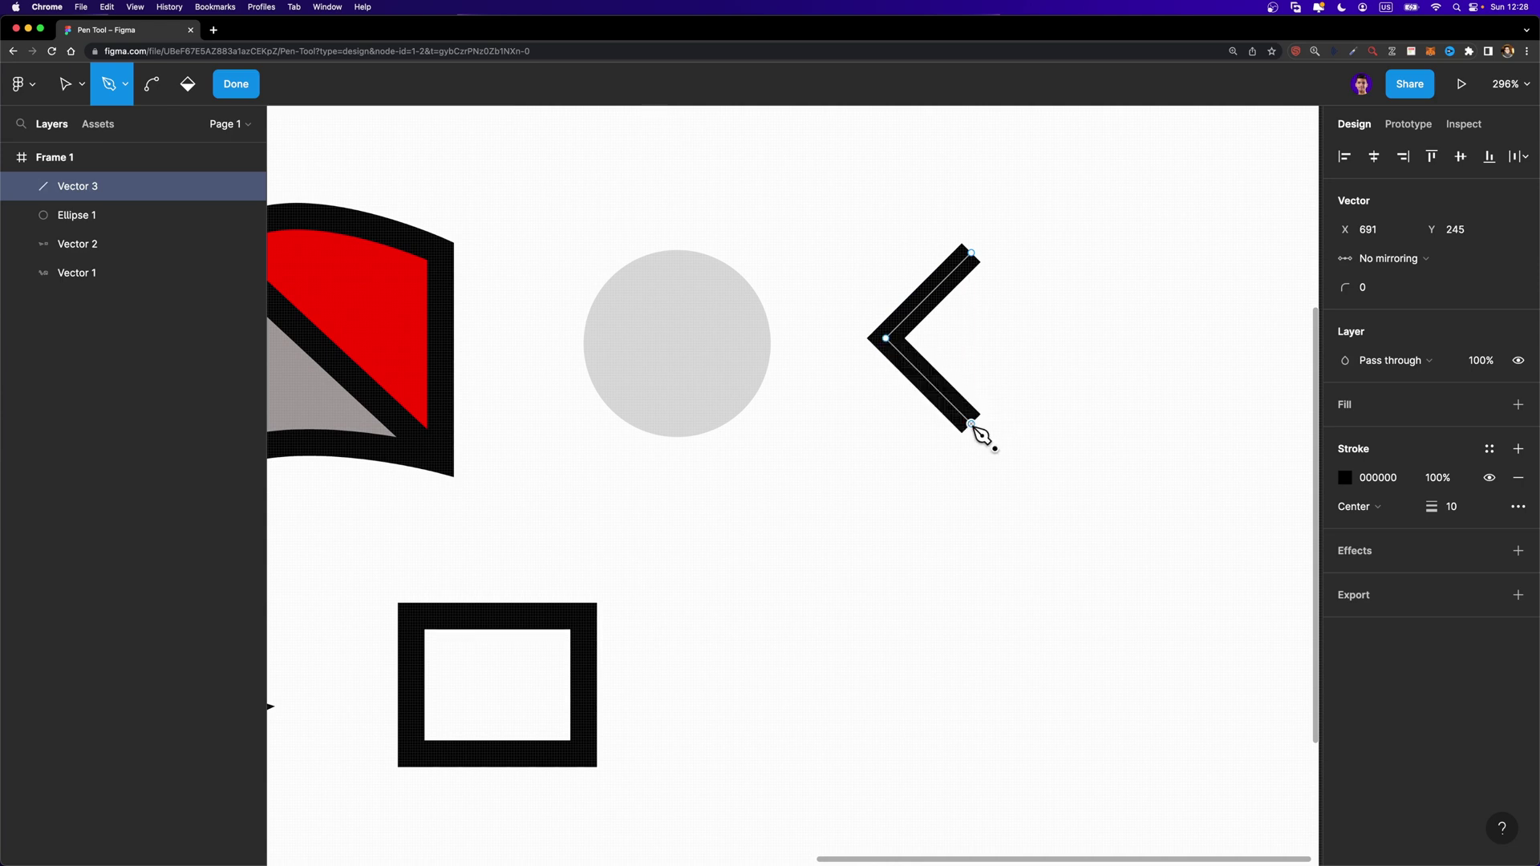
{"action": "left_click", "coordinate": [1058, 338]}
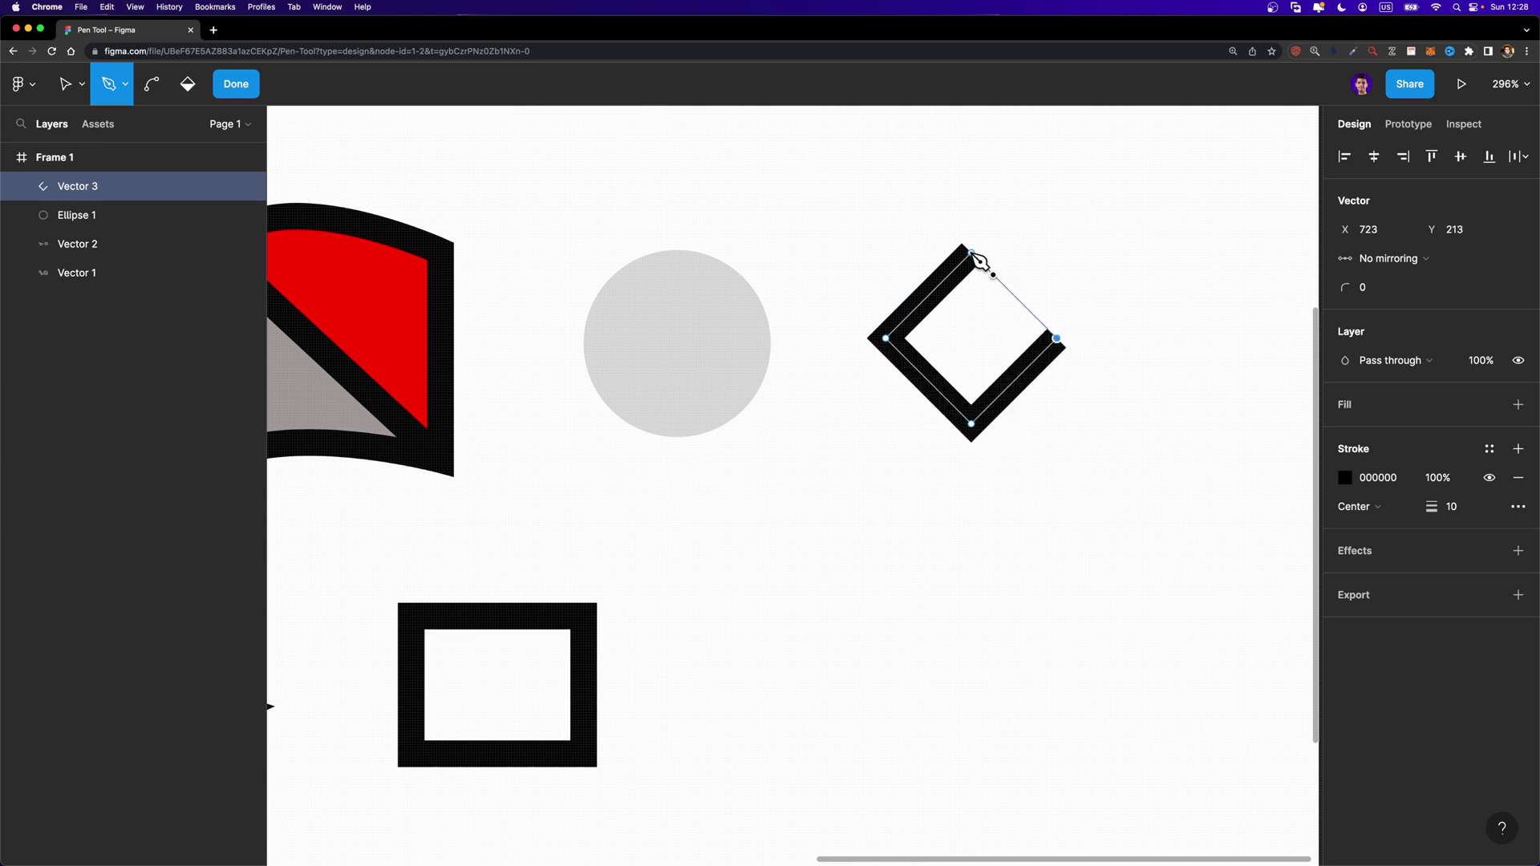
{"action": "left_click", "coordinate": [971, 253]}
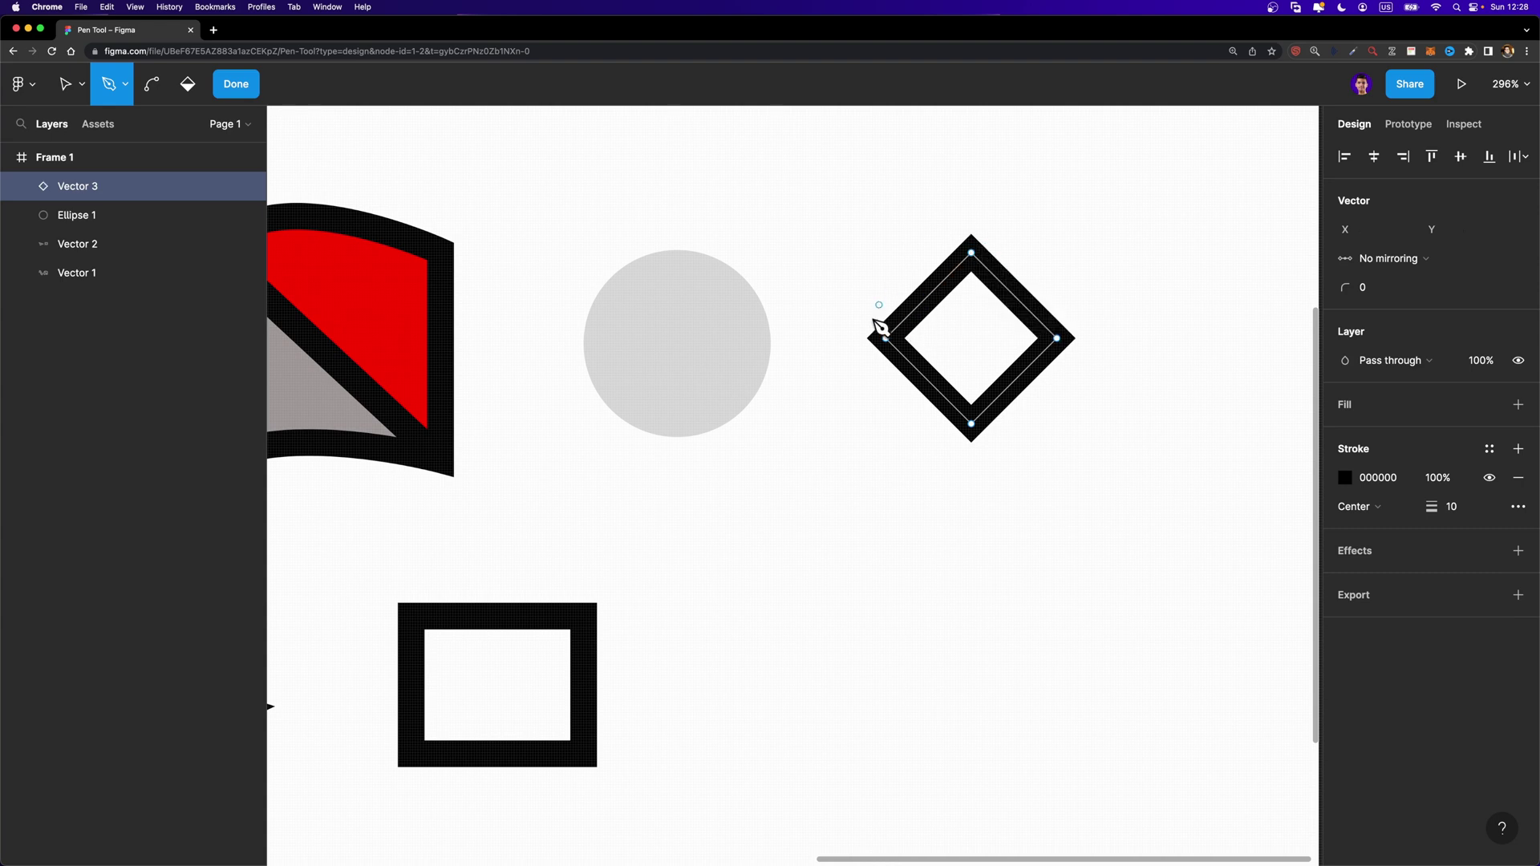
{"action": "key", "text": "Escape"}
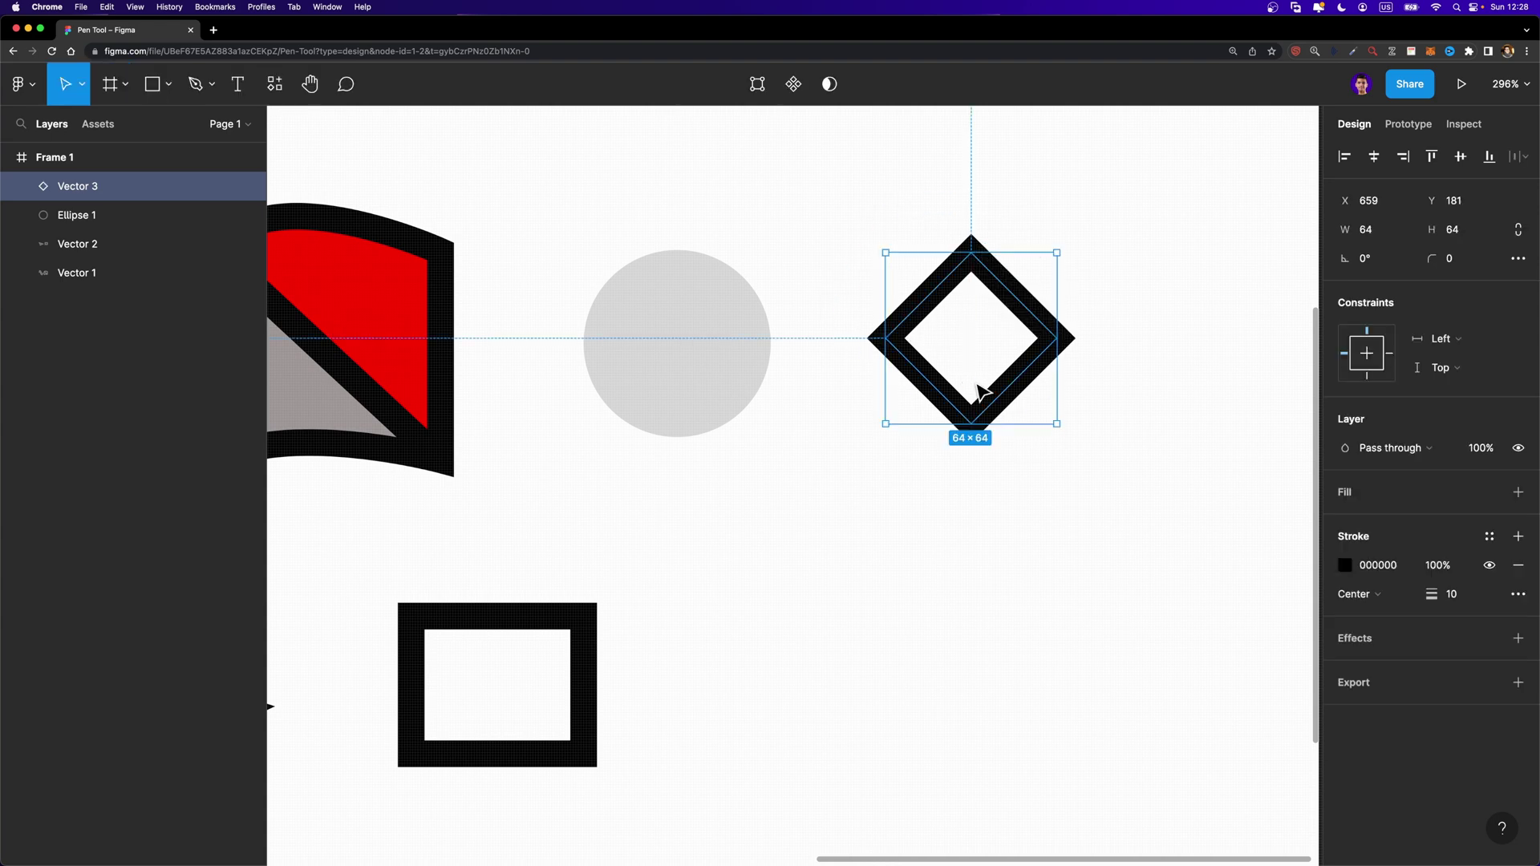
Step: Set the diamond's handle mirroring to Mirror angle and length, and bend all four corner points to turn it into a circle
{"action": "double_click", "coordinate": [980, 306]}
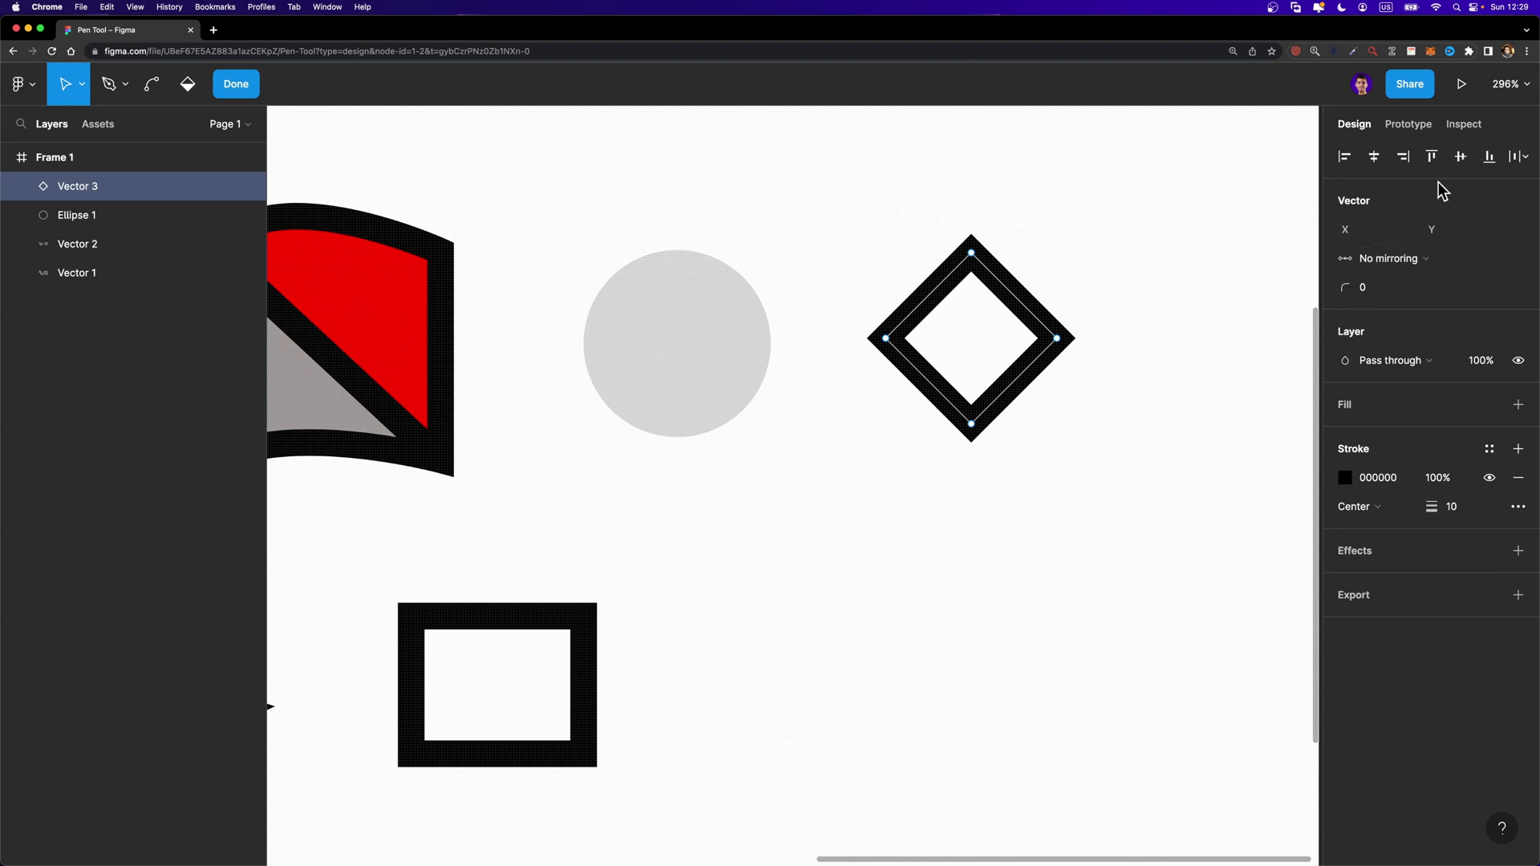
{"action": "left_click", "coordinate": [1391, 264]}
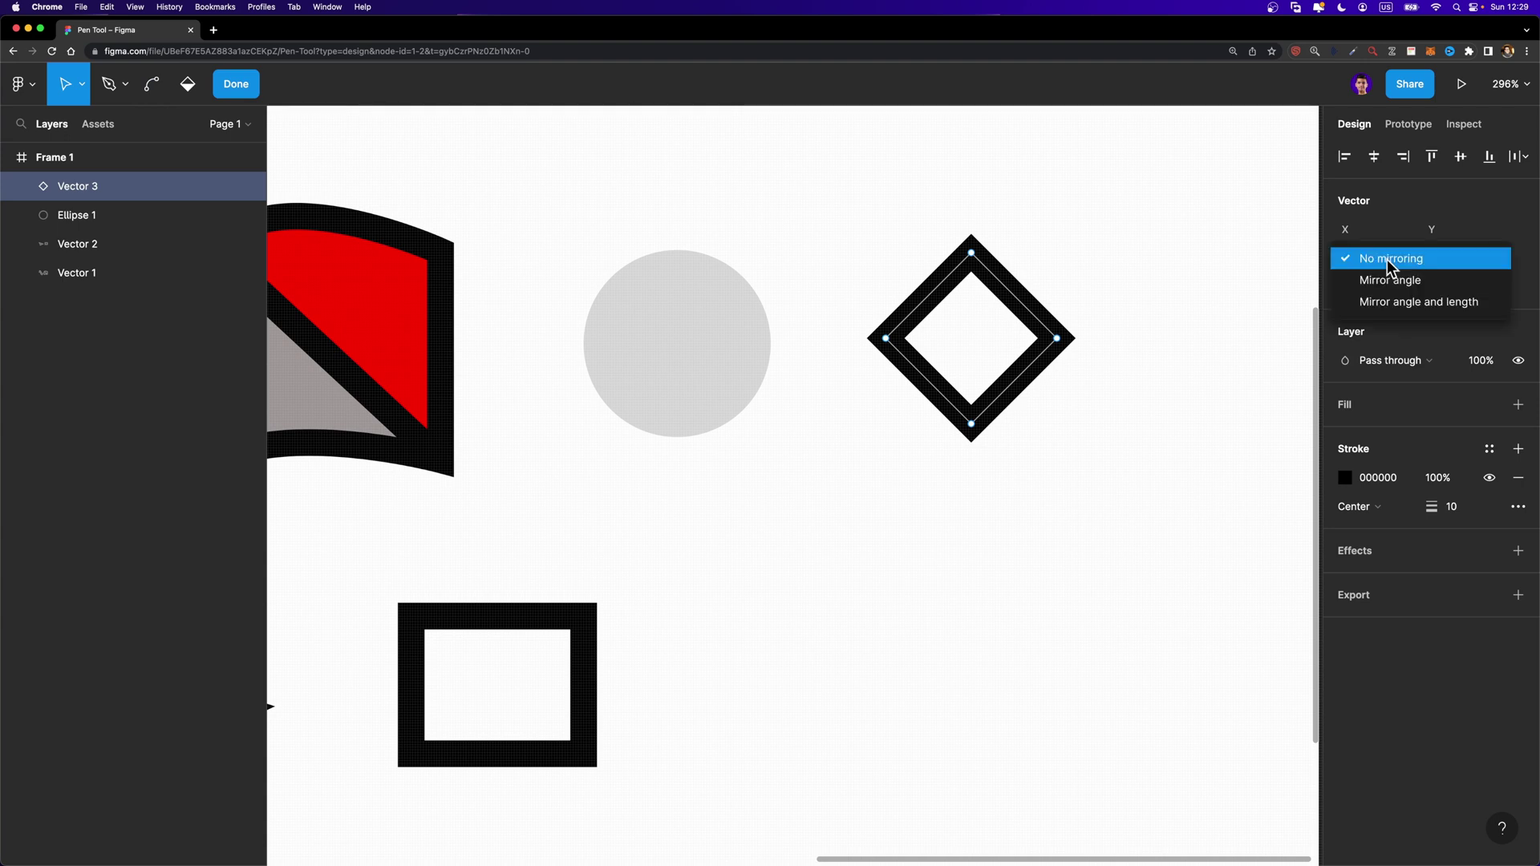
{"action": "left_click", "coordinate": [1383, 302]}
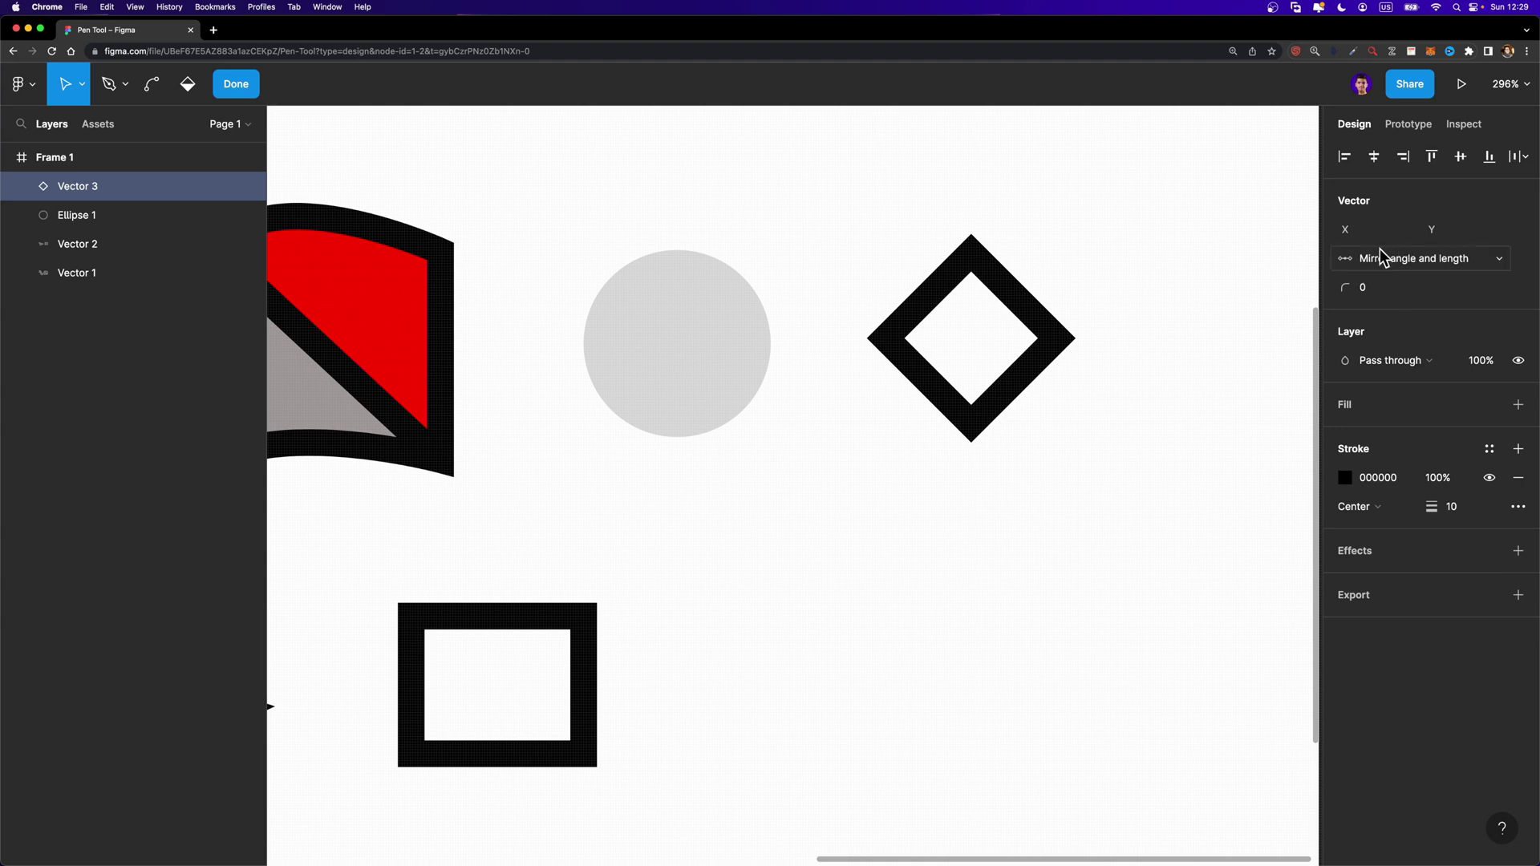
{"action": "key", "text": "super"}
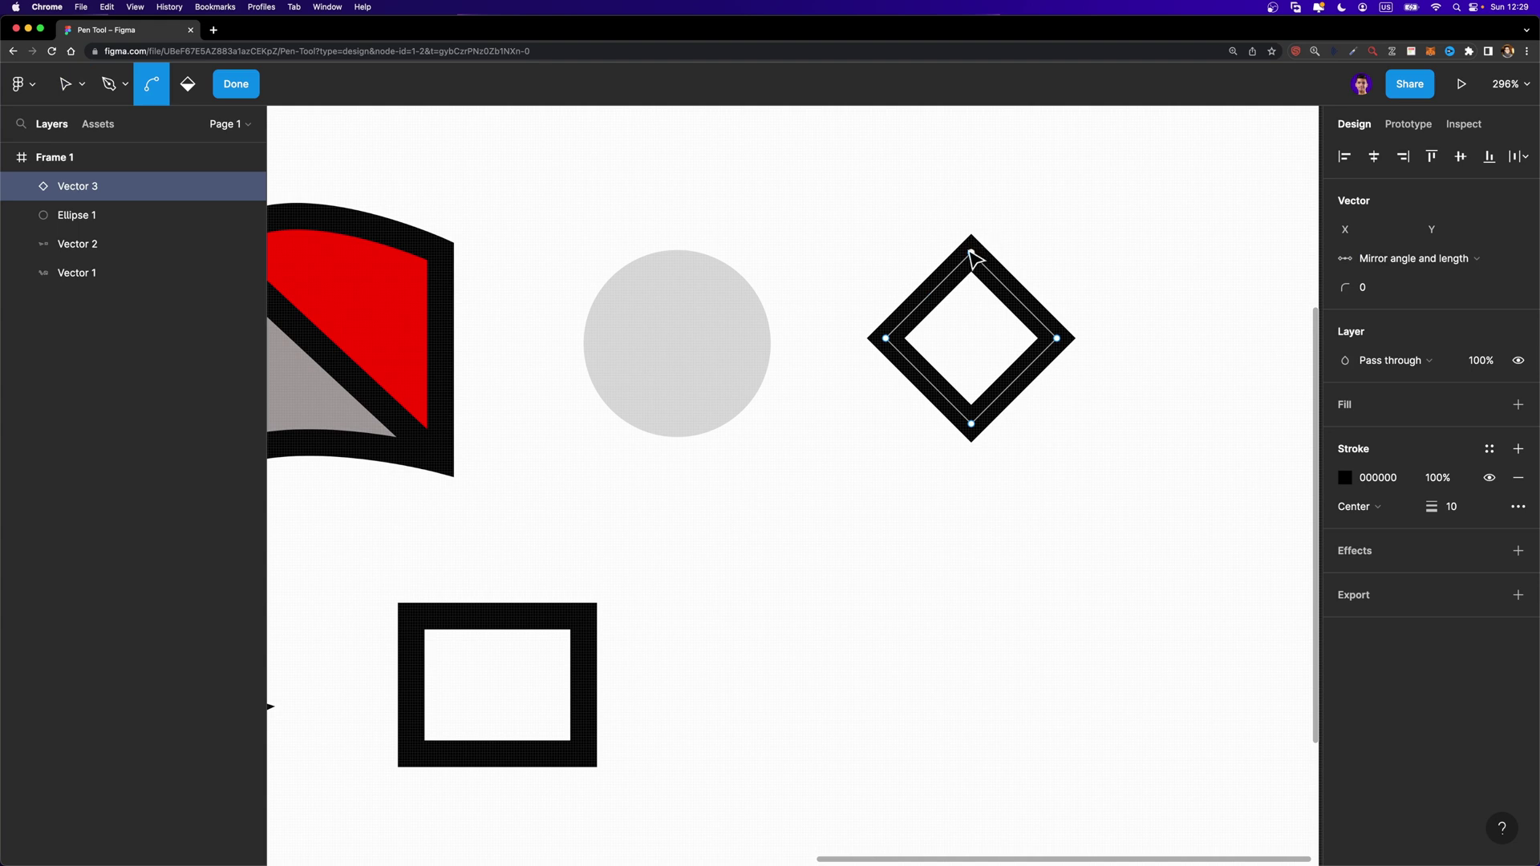
{"action": "left_click_drag", "start_coordinate": [973, 255], "coordinate": [978, 263]}
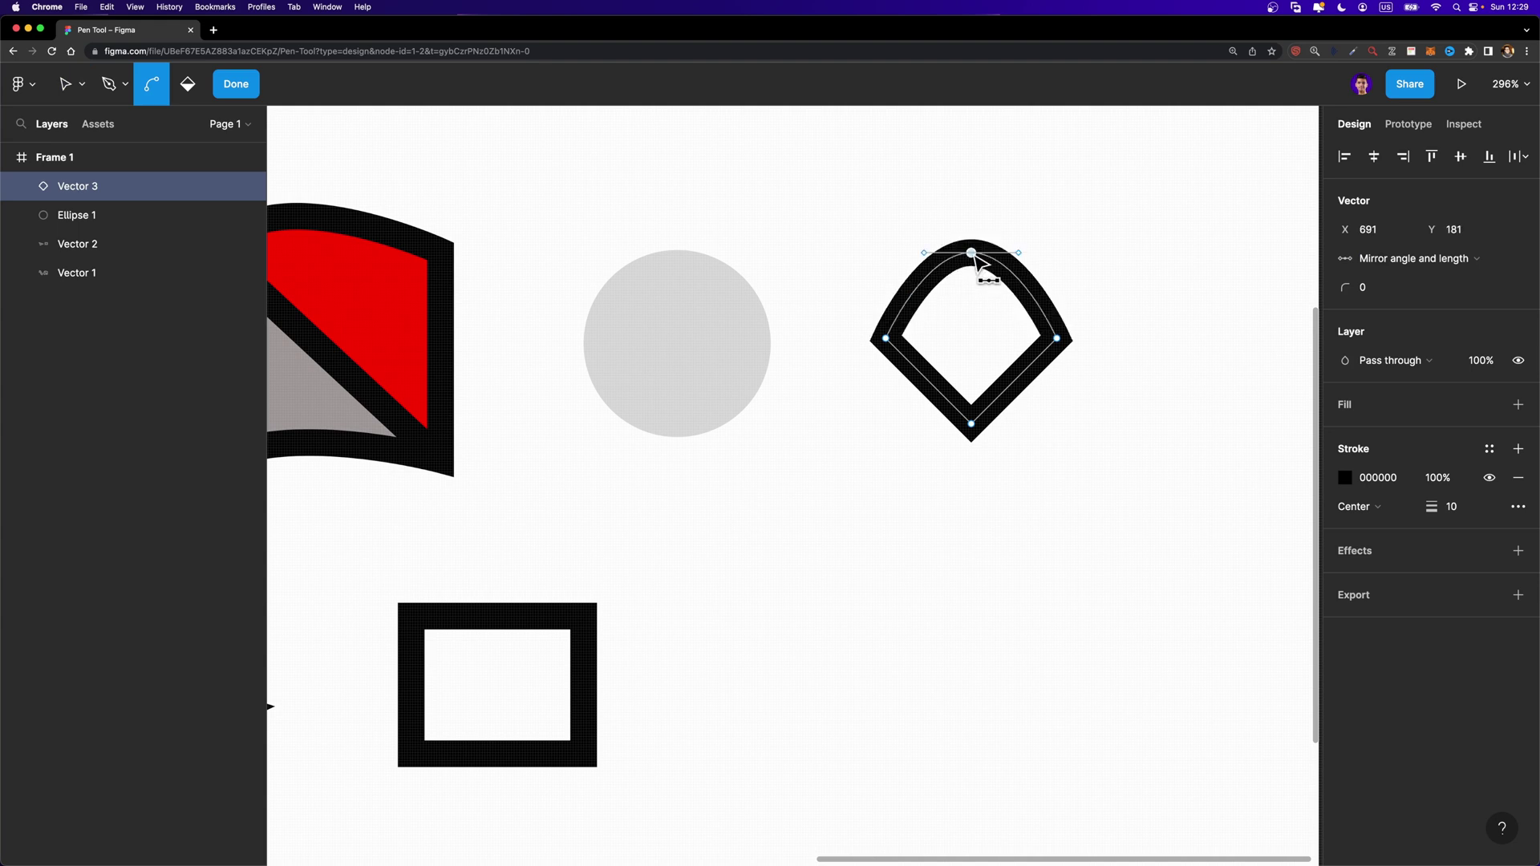
{"action": "left_click_drag", "start_coordinate": [886, 339], "coordinate": [888, 371]}
{"action": "left_click_drag", "start_coordinate": [967, 425], "coordinate": [1007, 420]}
{"action": "left_click_drag", "start_coordinate": [1057, 338], "coordinate": [1059, 341]}
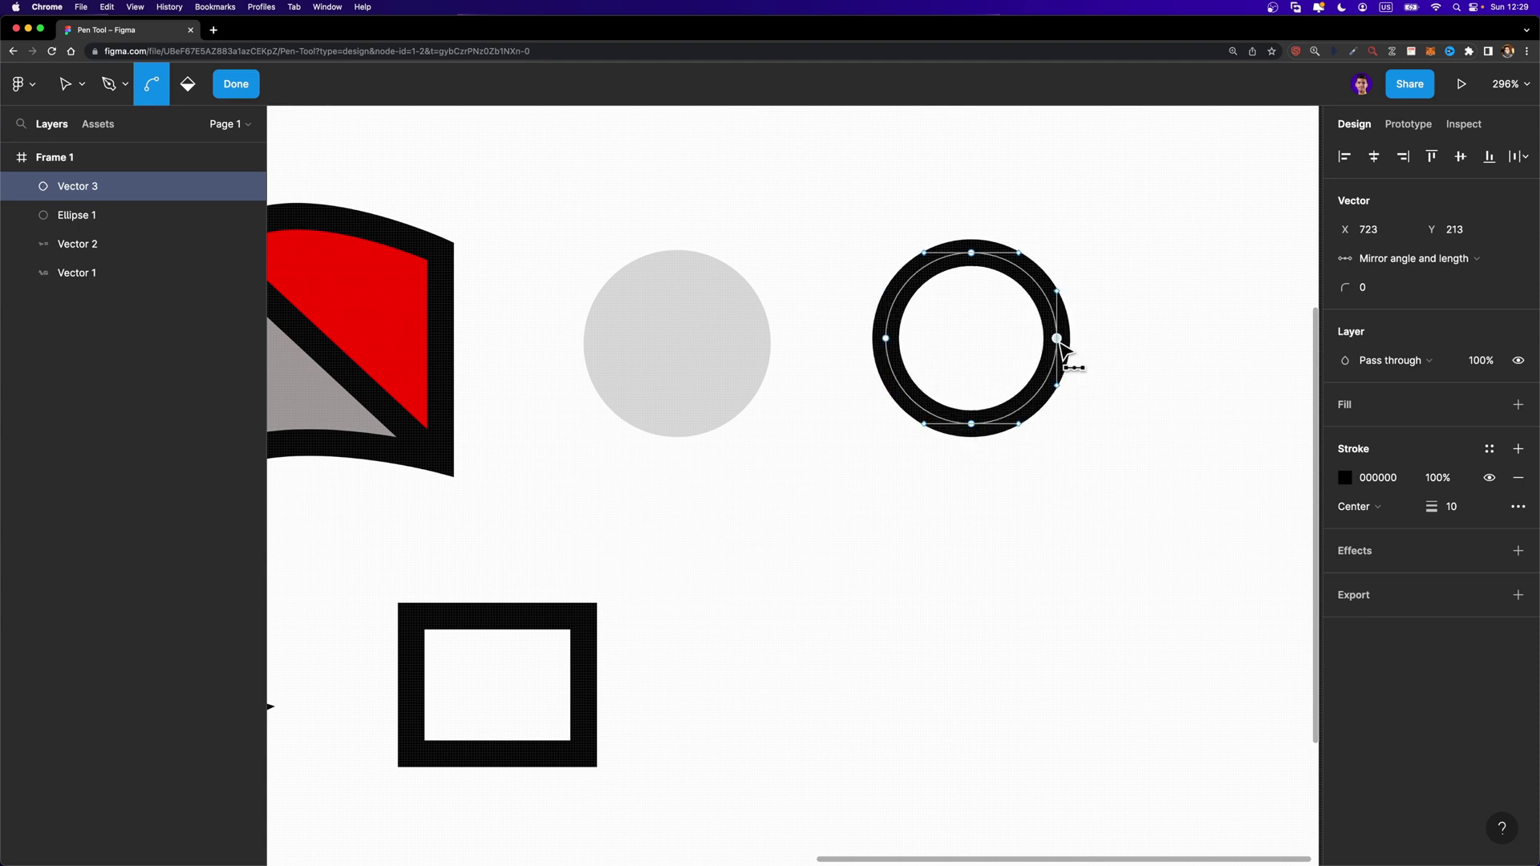
{"action": "key", "text": "v"}
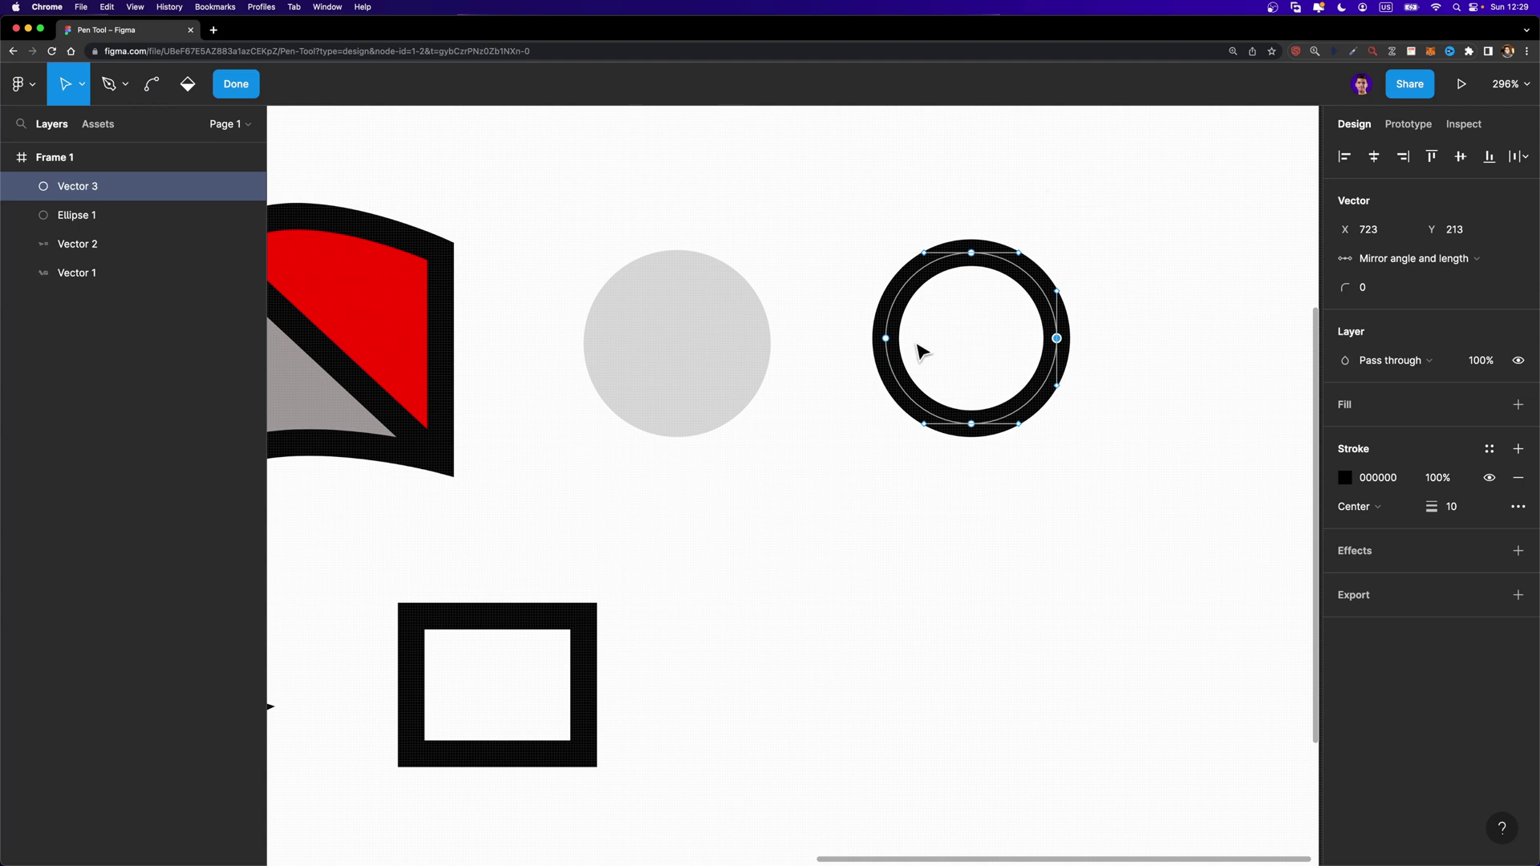
{"action": "key", "text": "Escape"}
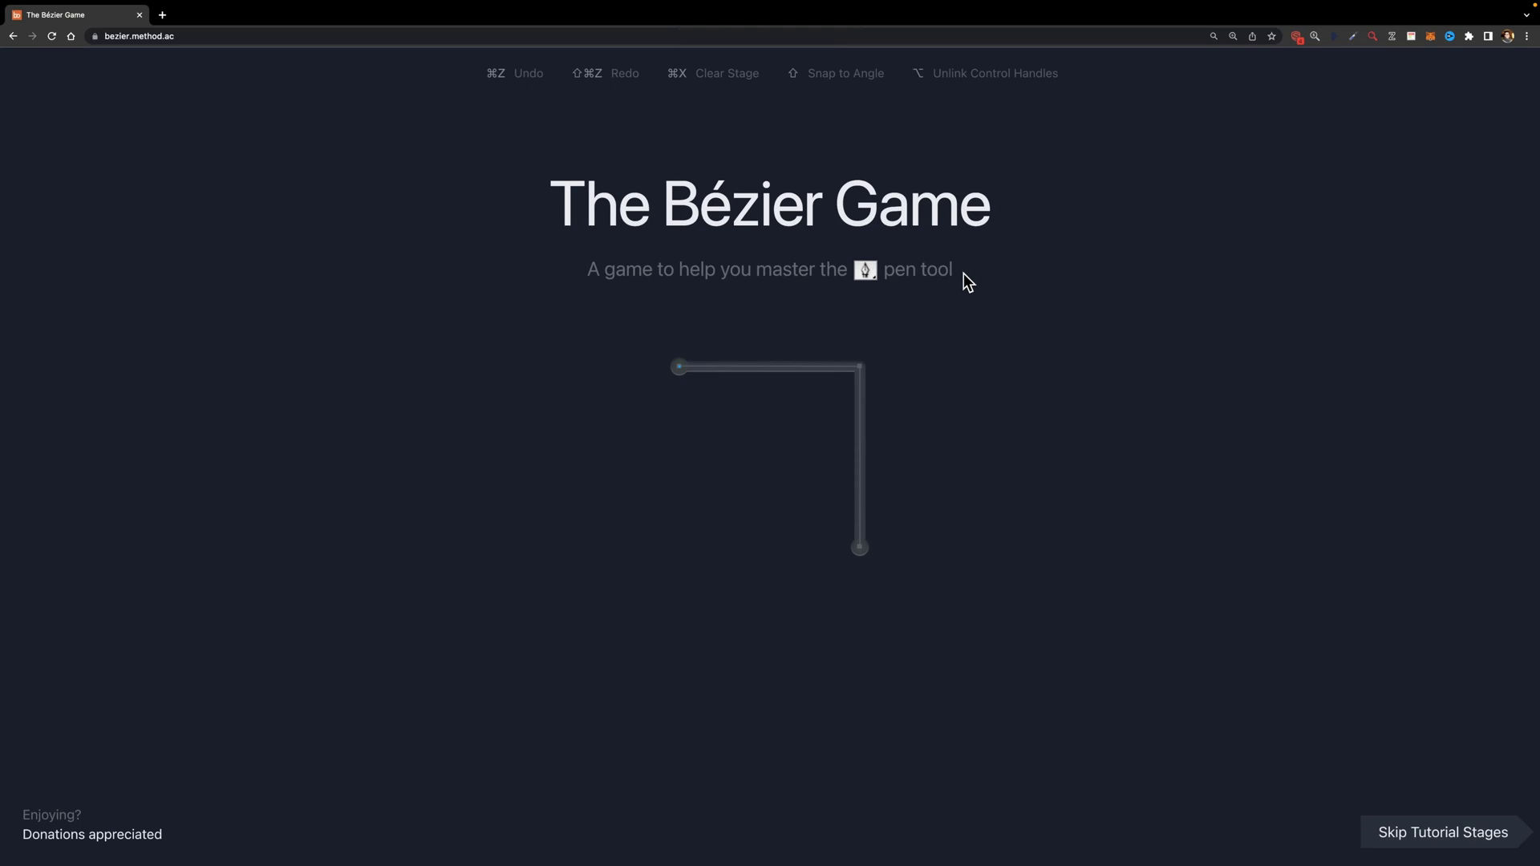
Step: Switch to The Bézier Game, trace the first stage's right-angle path with three points, and skip the remaining tutorial stages
{"action": "left_click", "coordinate": [679, 368]}
{"action": "left_click", "coordinate": [860, 368]}
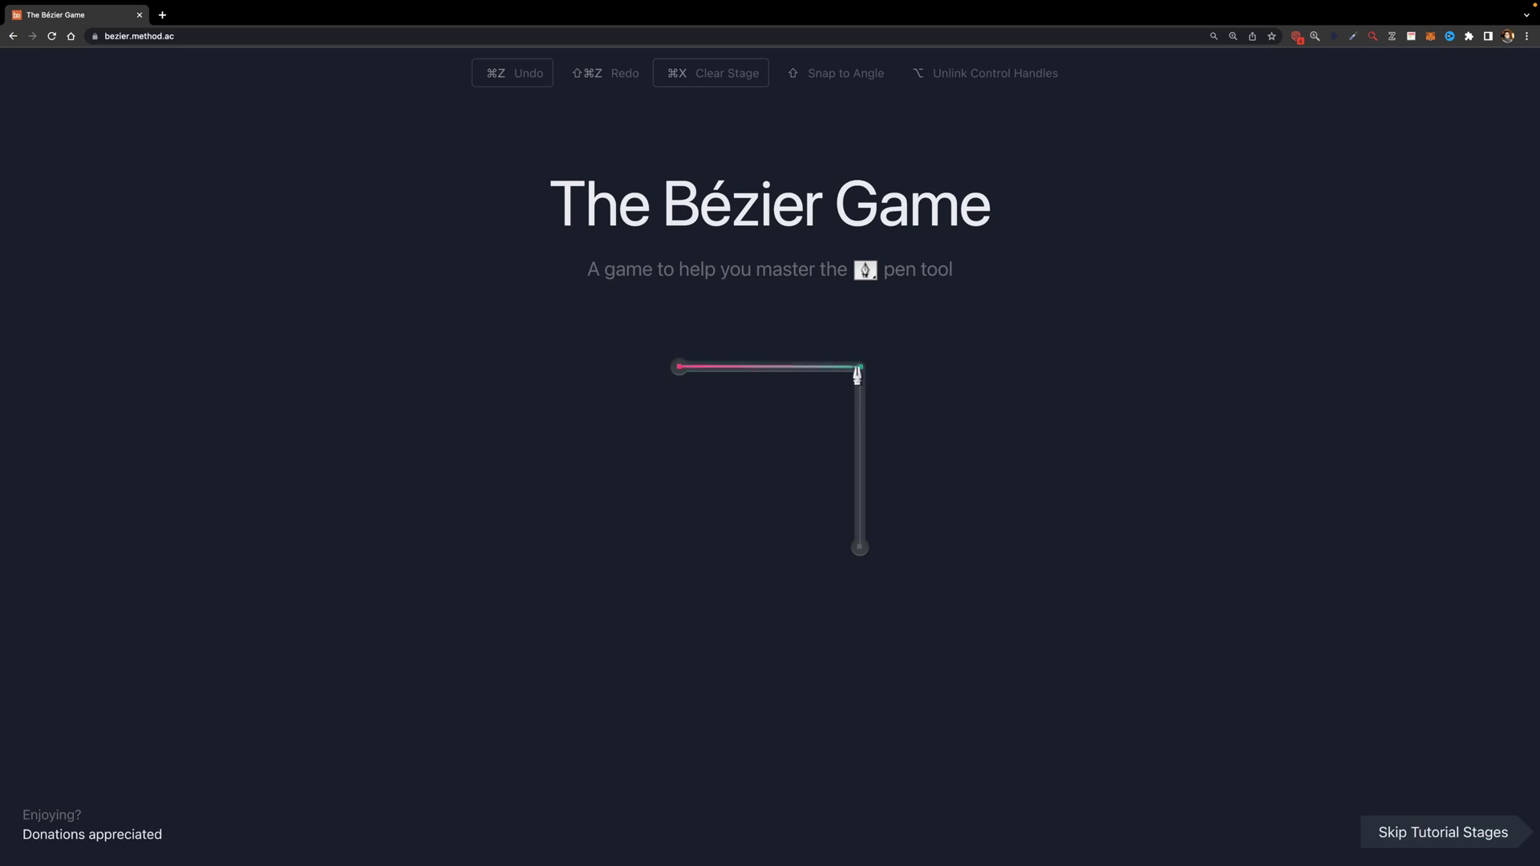
{"action": "left_click", "coordinate": [859, 546]}
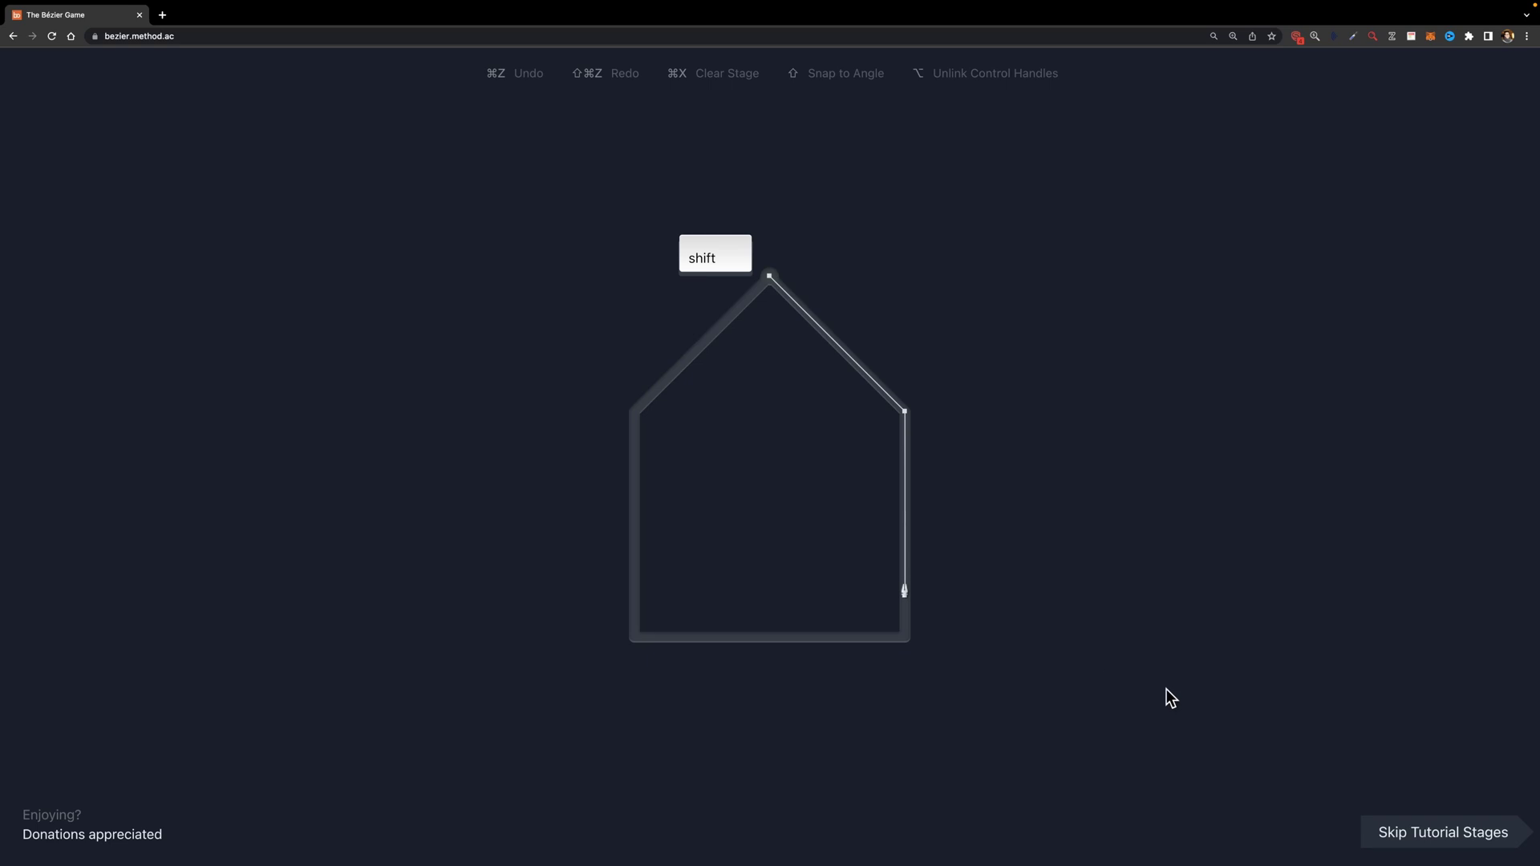
{"action": "left_click", "coordinate": [1444, 839]}
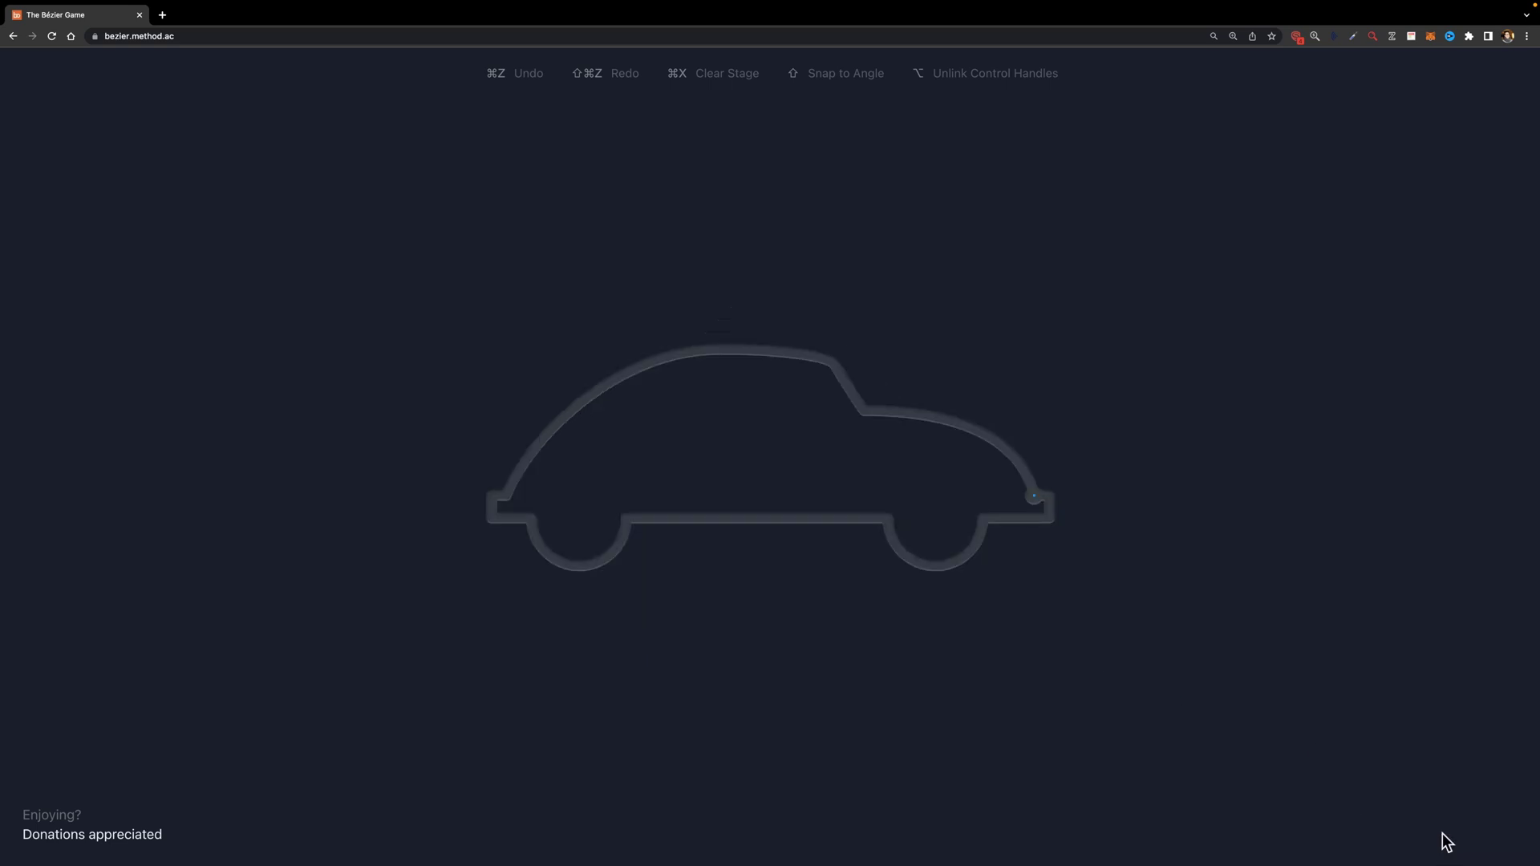